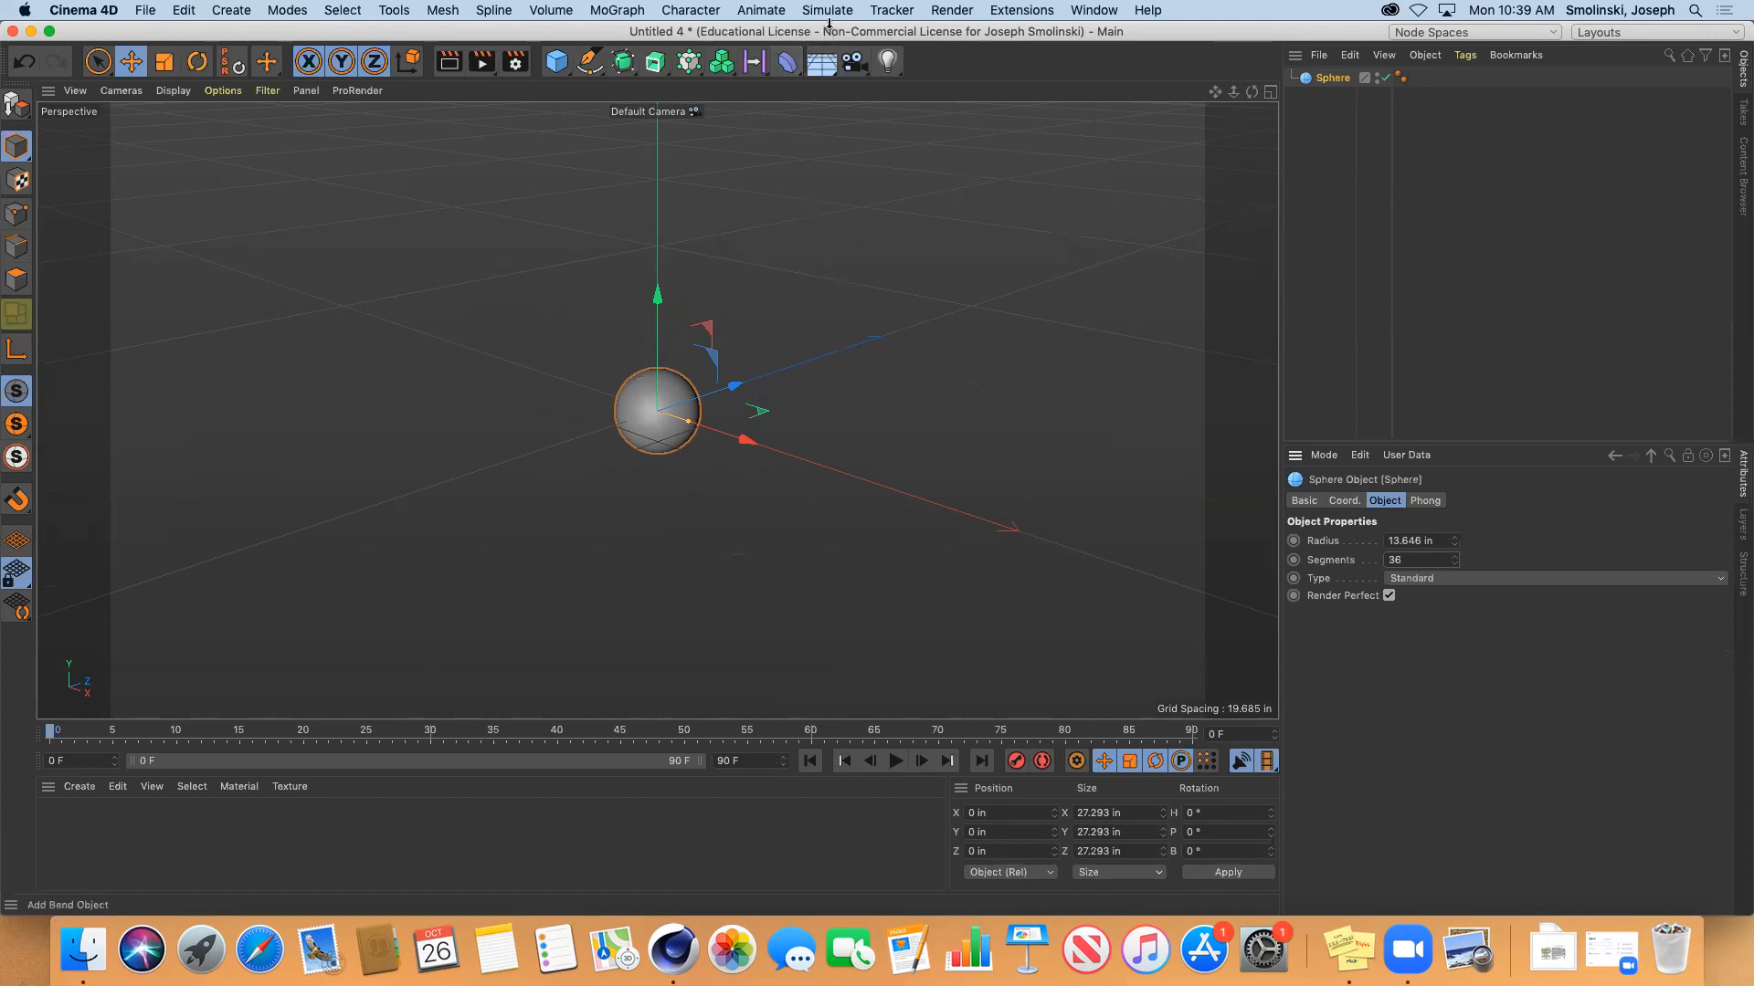
Add a particle Emitter to the scene from the Simulate menu
left_click(826, 12)
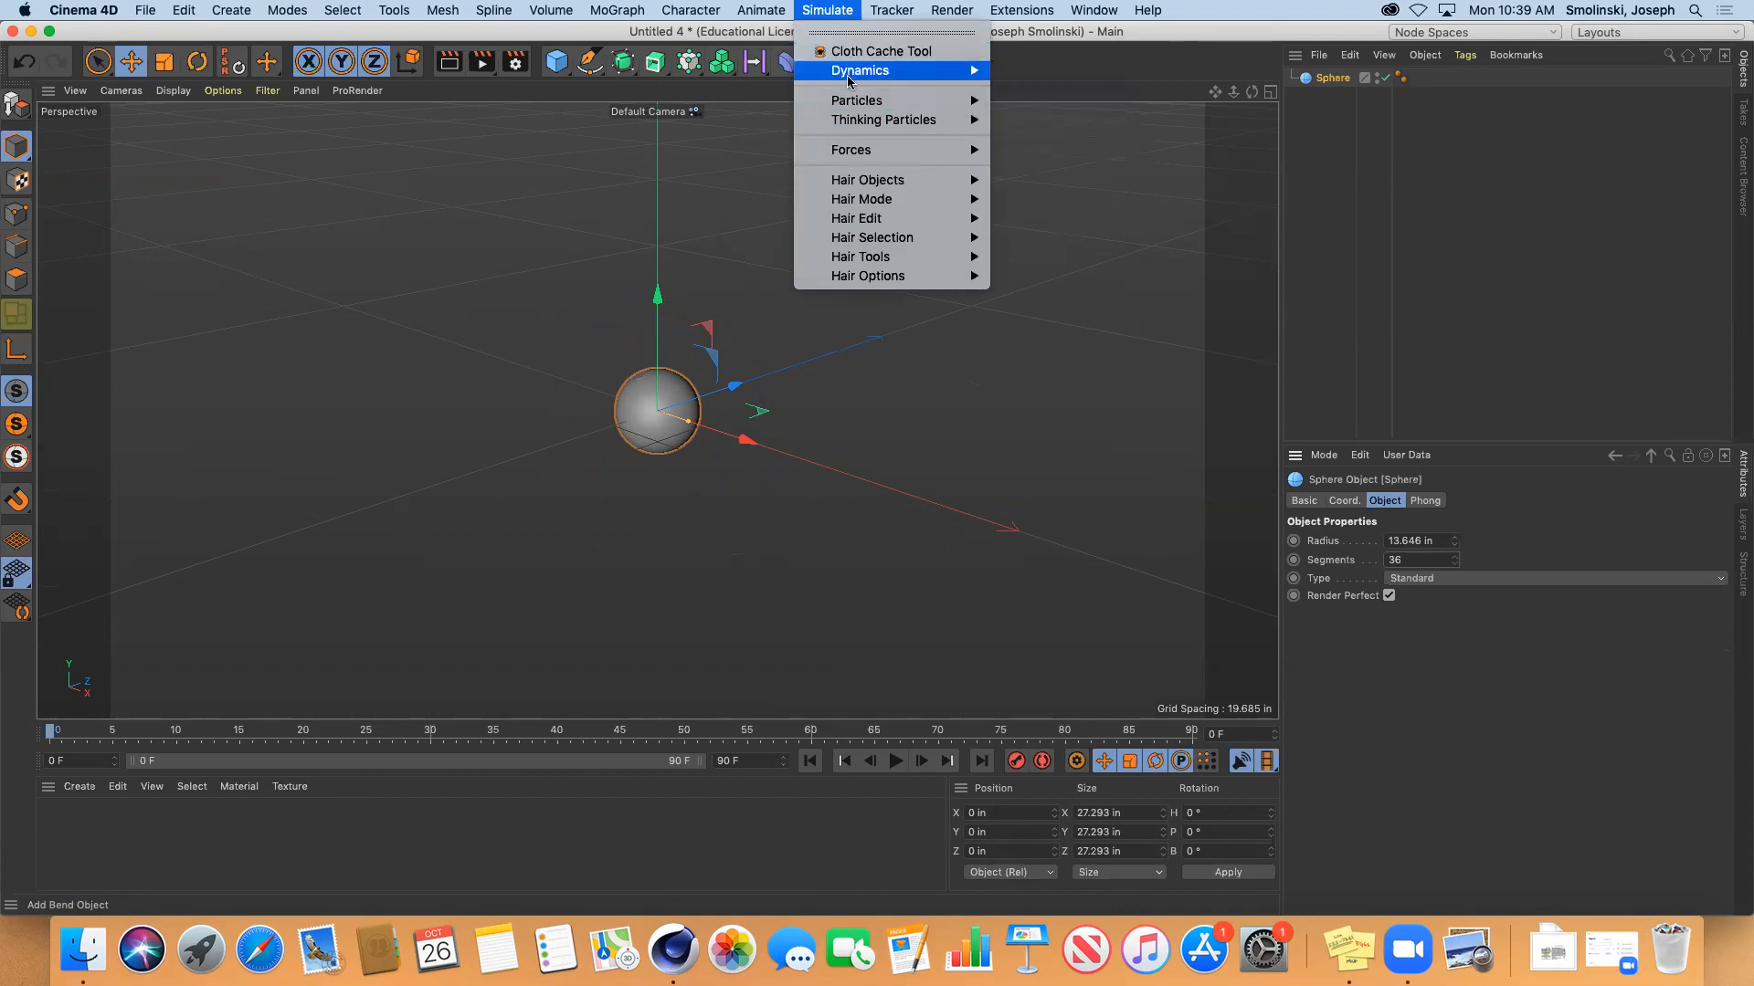
left_click(1051, 121)
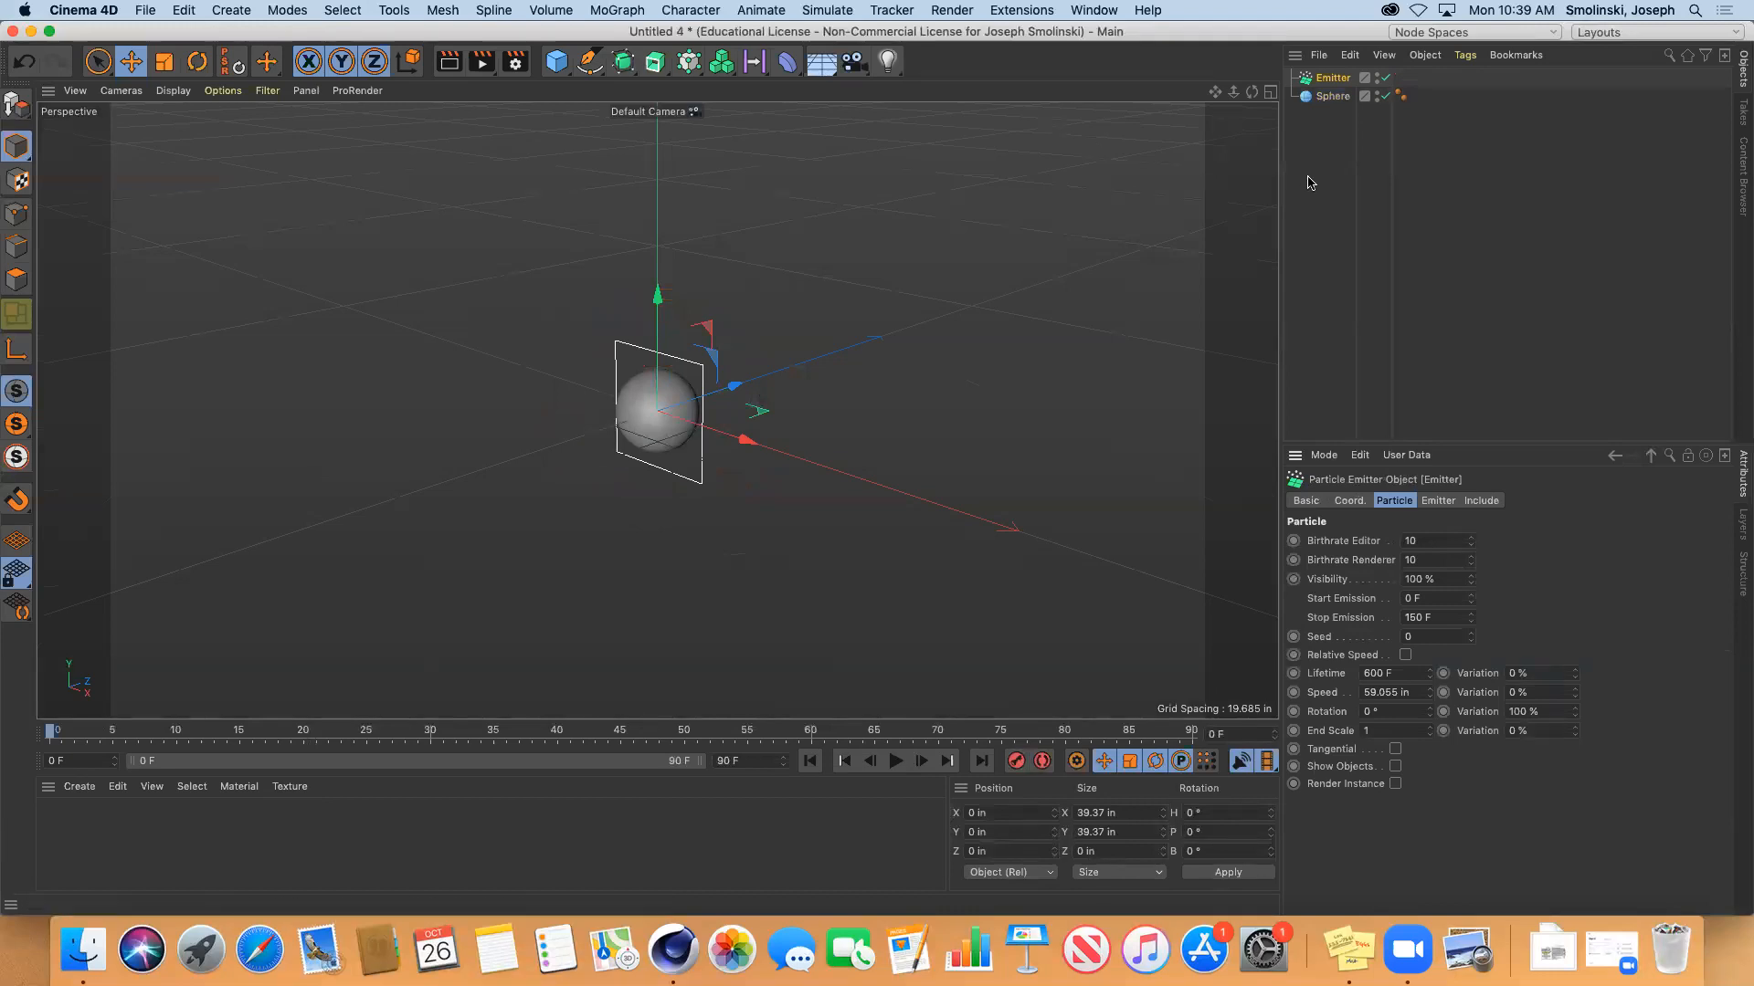
Orbit around the sphere and play the animation to watch particles emit, then pause
left_click_drag(1250, 95, 1192, 91)
left_click(894, 763)
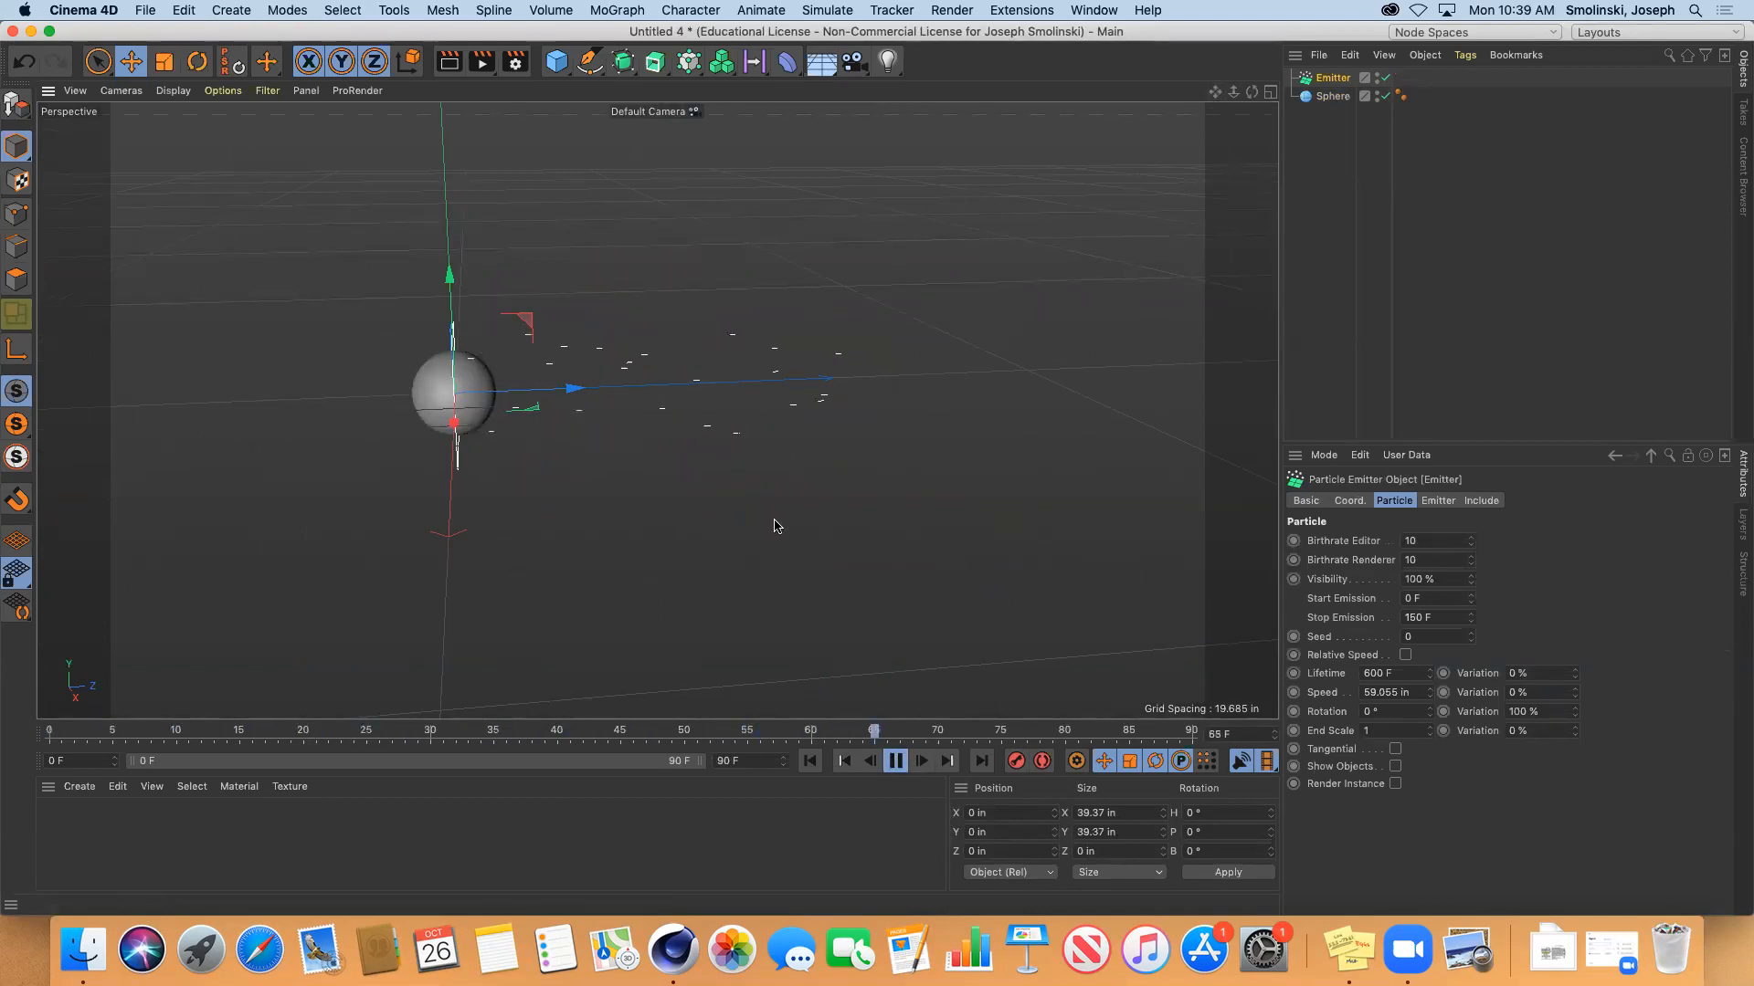
left_click(896, 762)
left_click(896, 764)
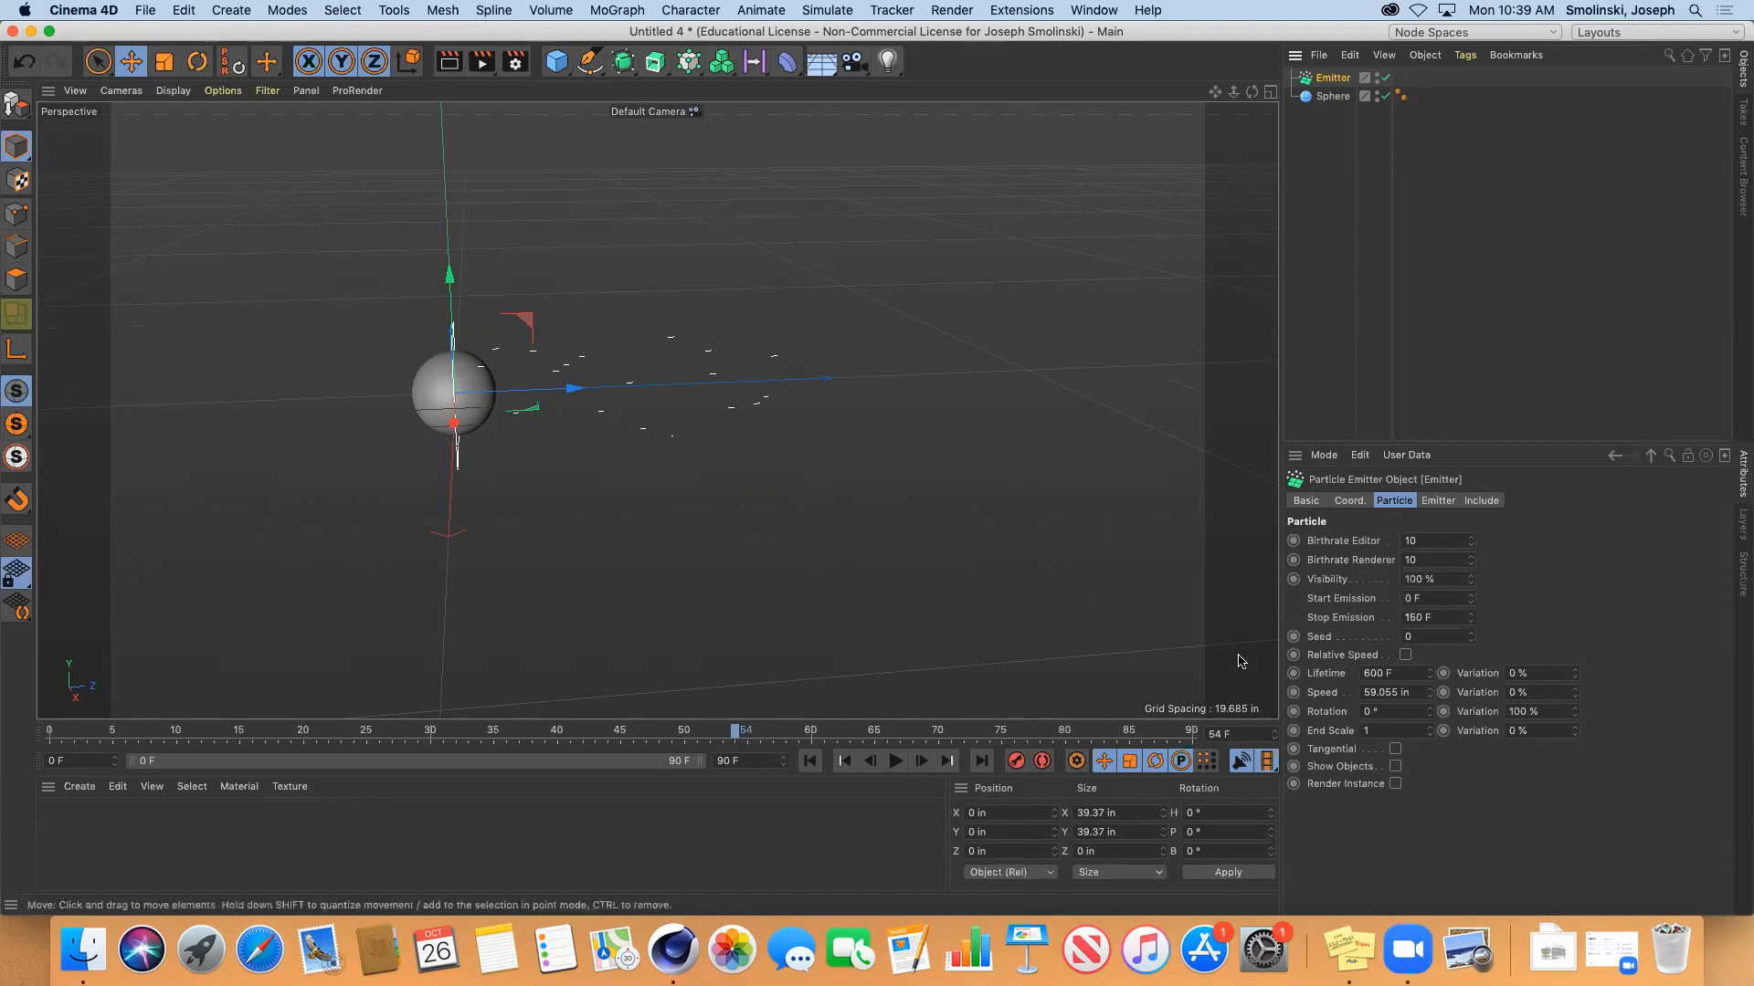
Set the animation end frame to 900 and adjust the preview range
left_click(810, 761)
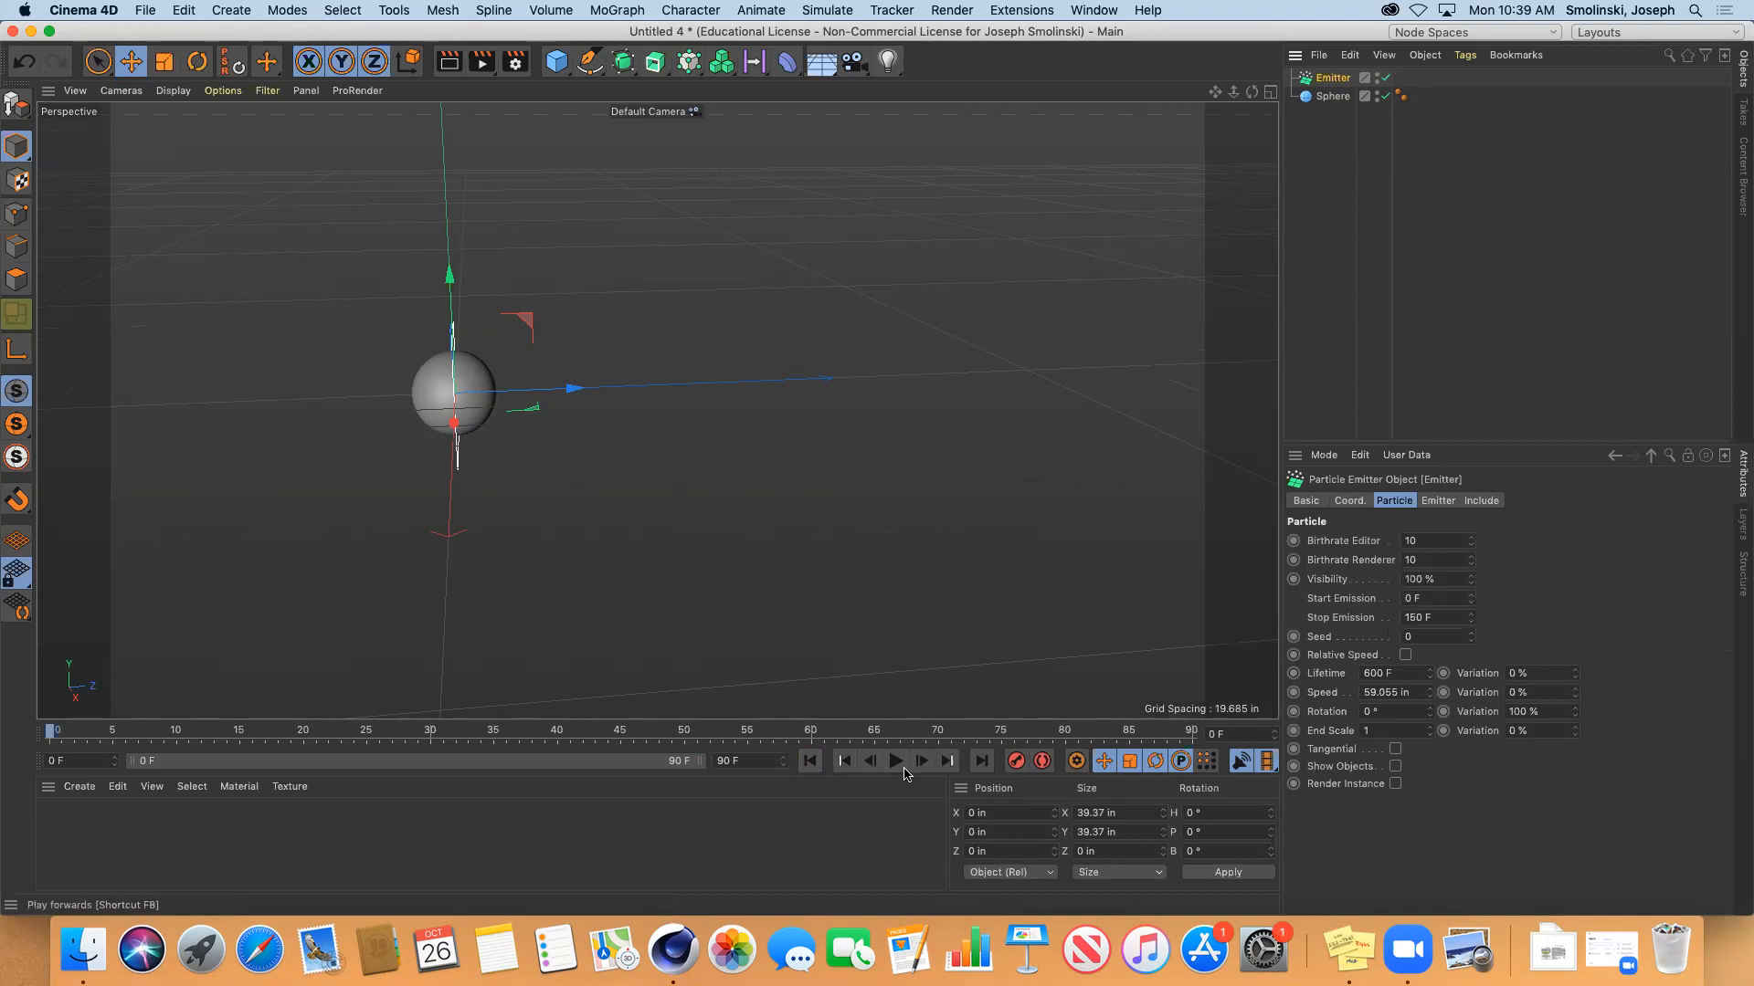
double_click(725, 763)
type("0")
key("Return")
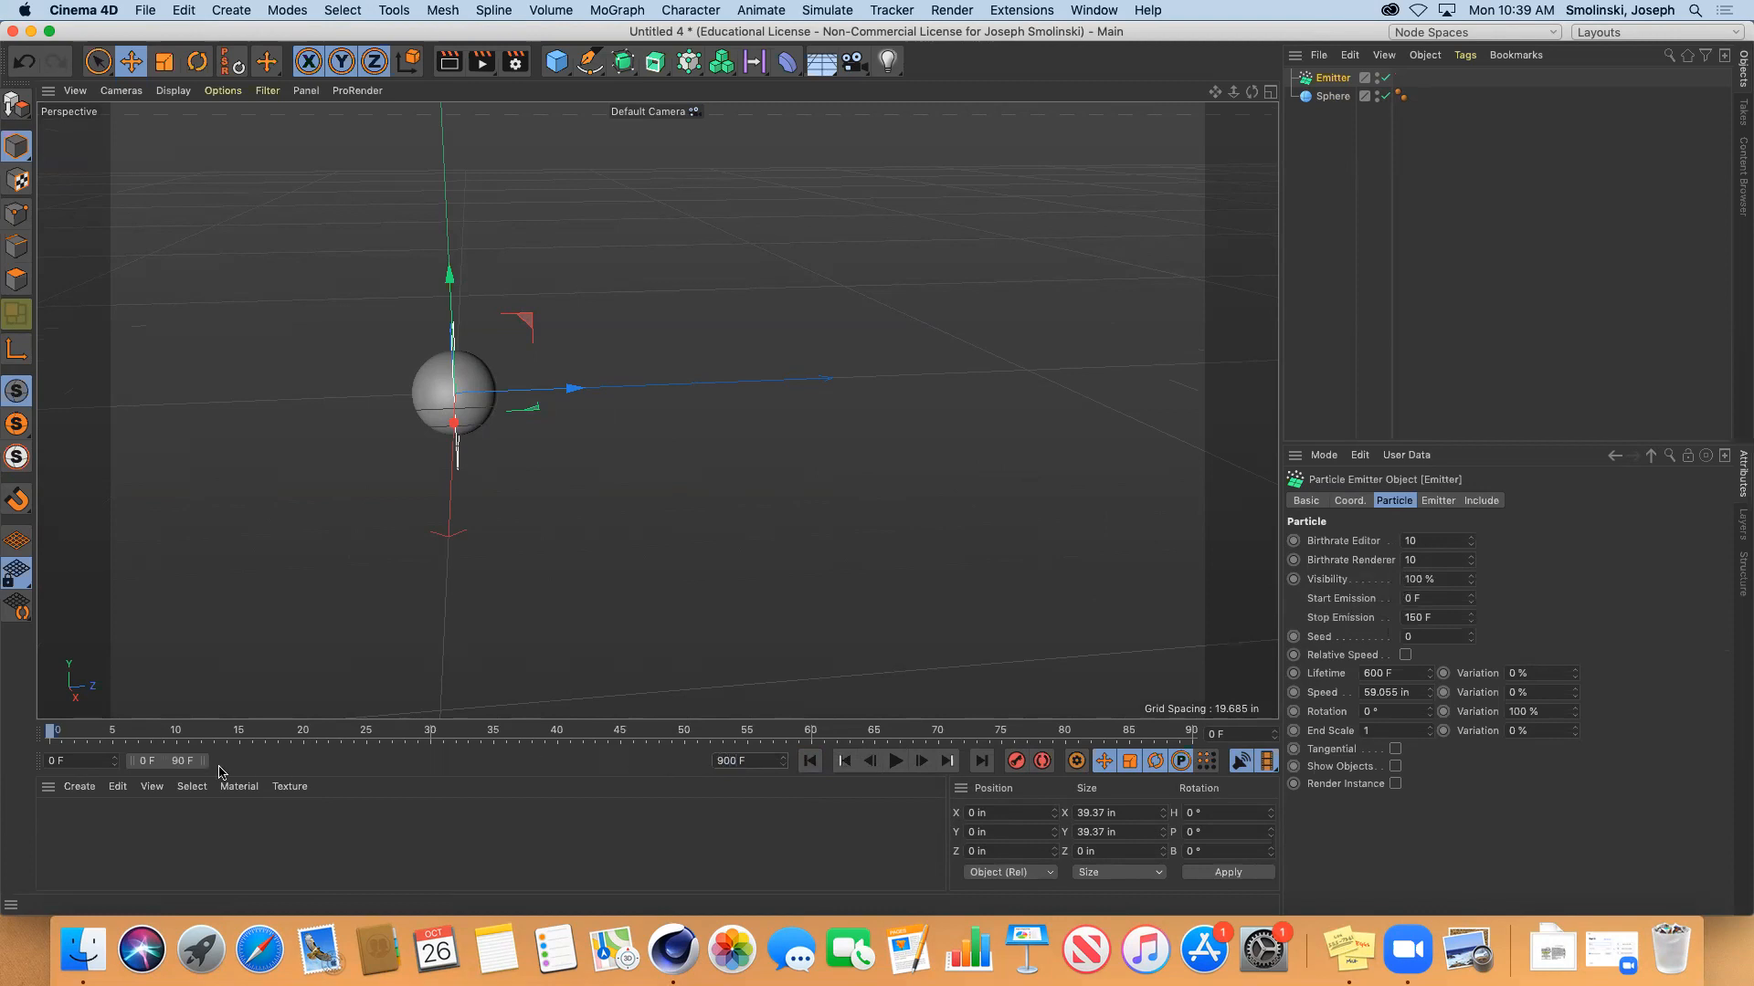
left_click_drag(202, 760, 729, 772)
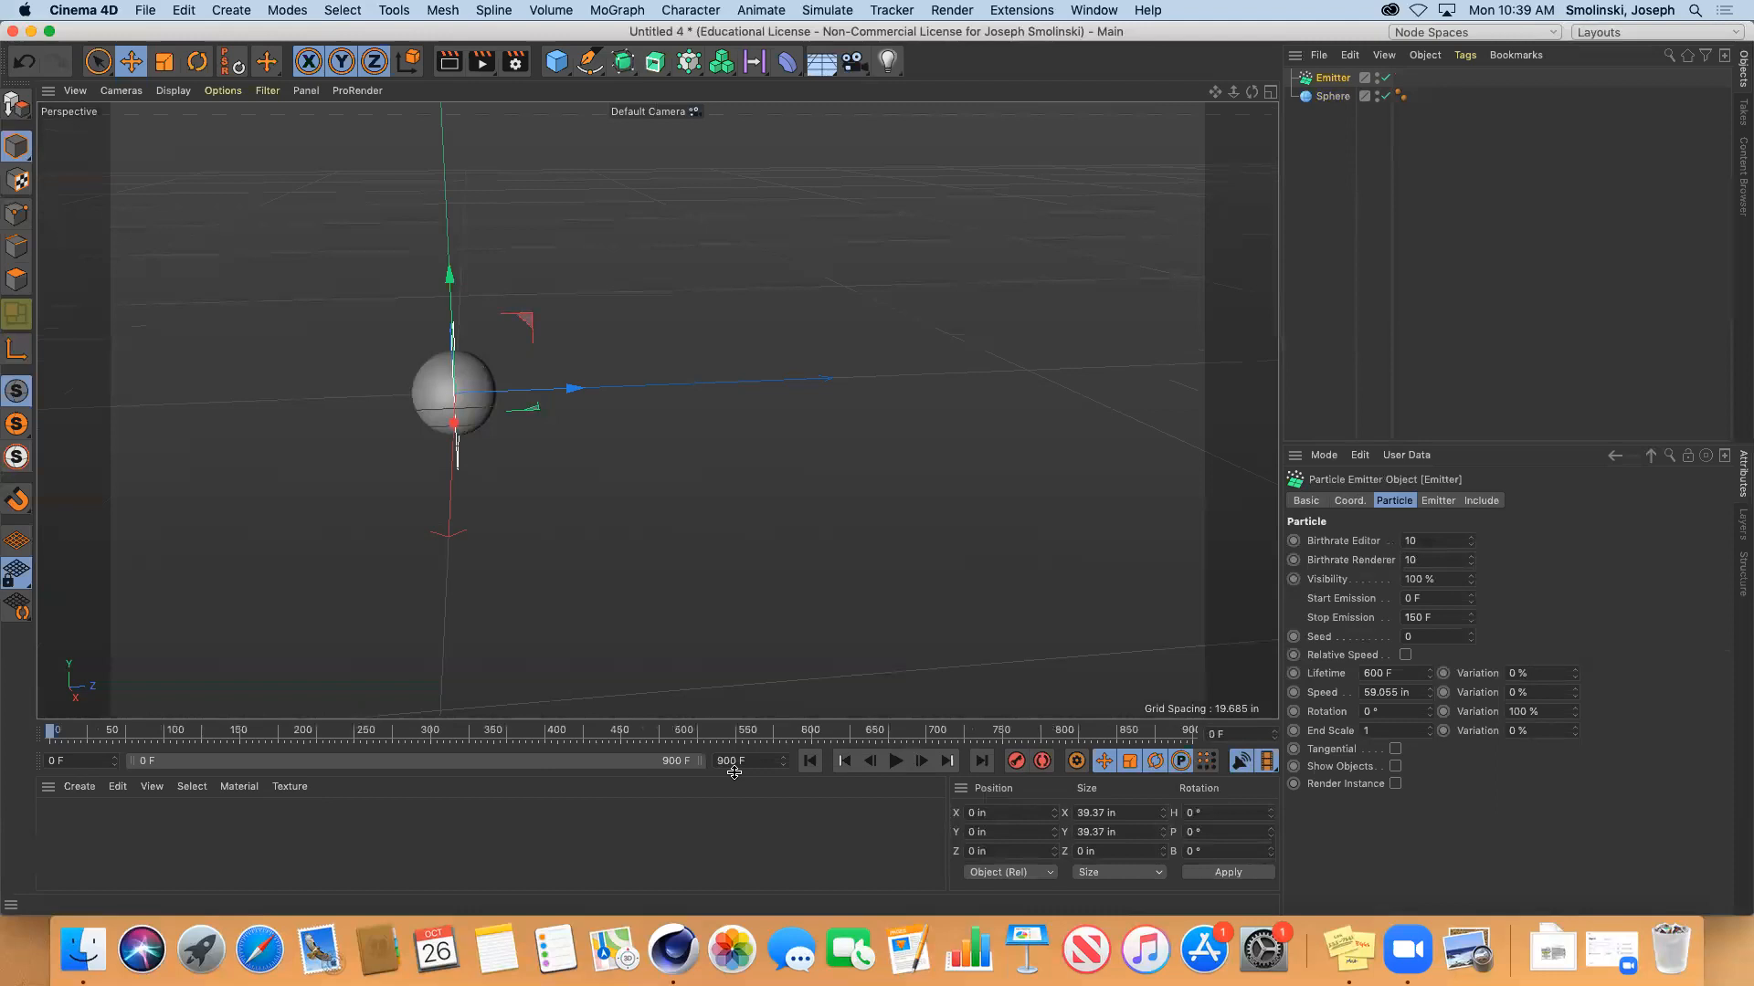
left_click_drag(699, 762, 496, 765)
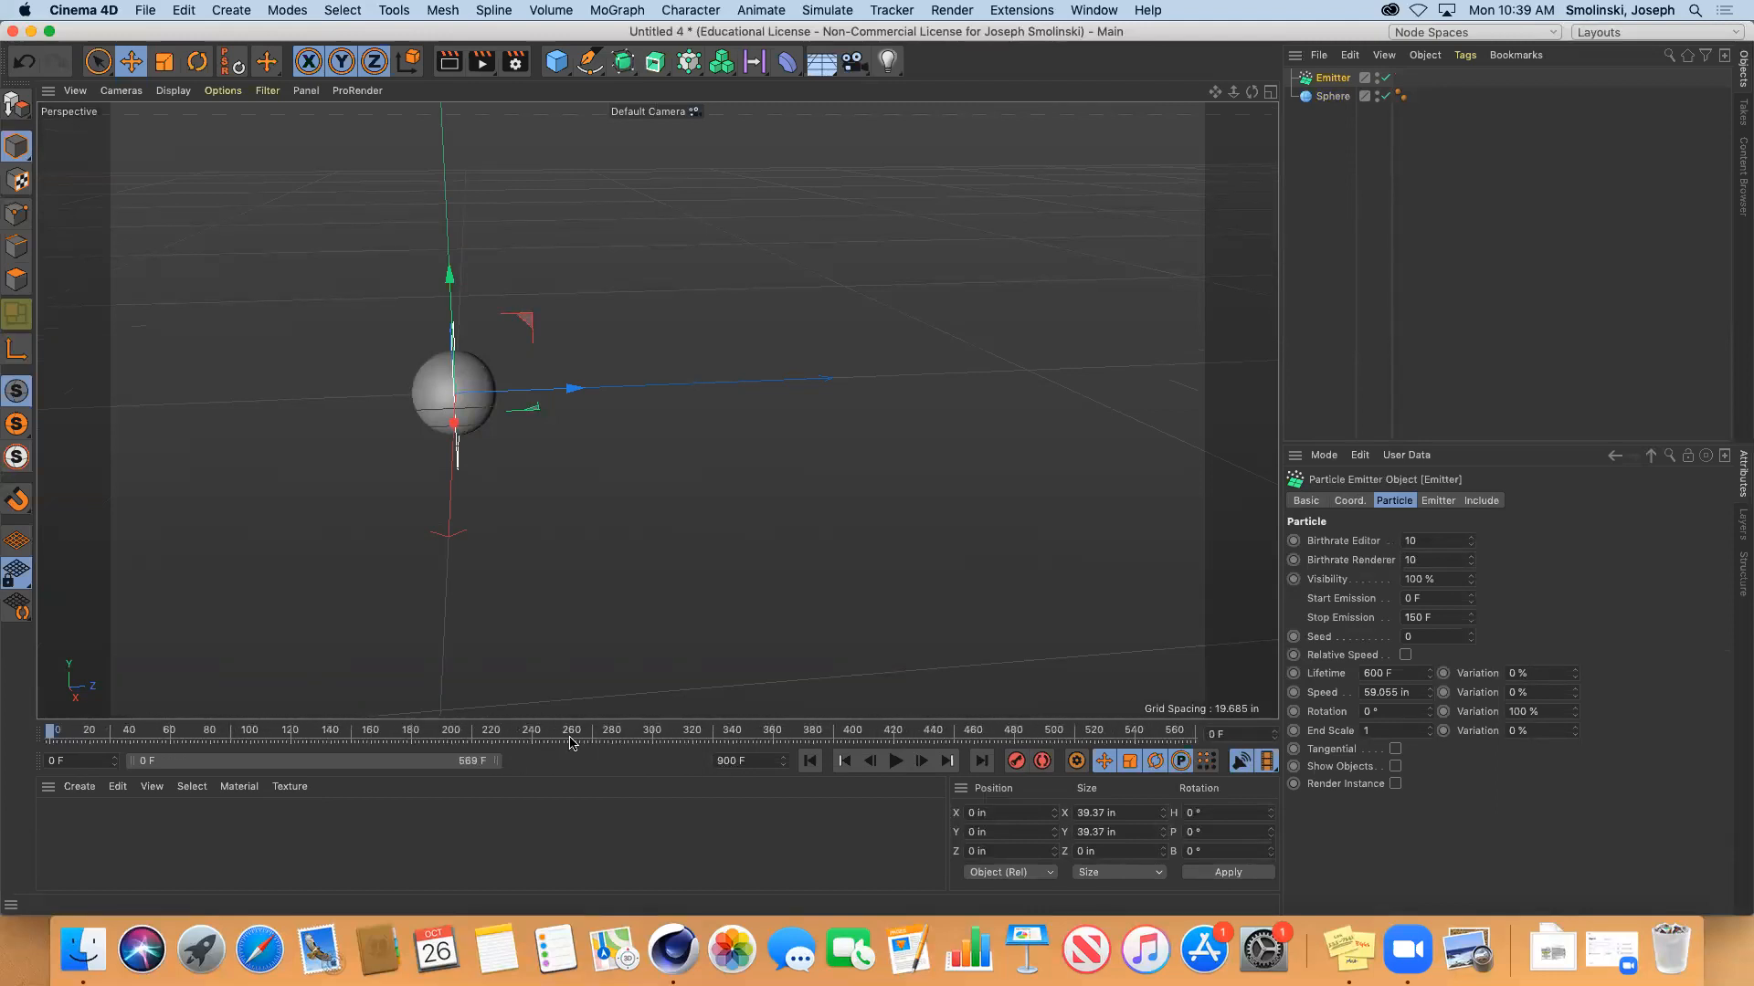
Play the longer emission, then review the emitter's shape and particle settings
left_click(895, 762)
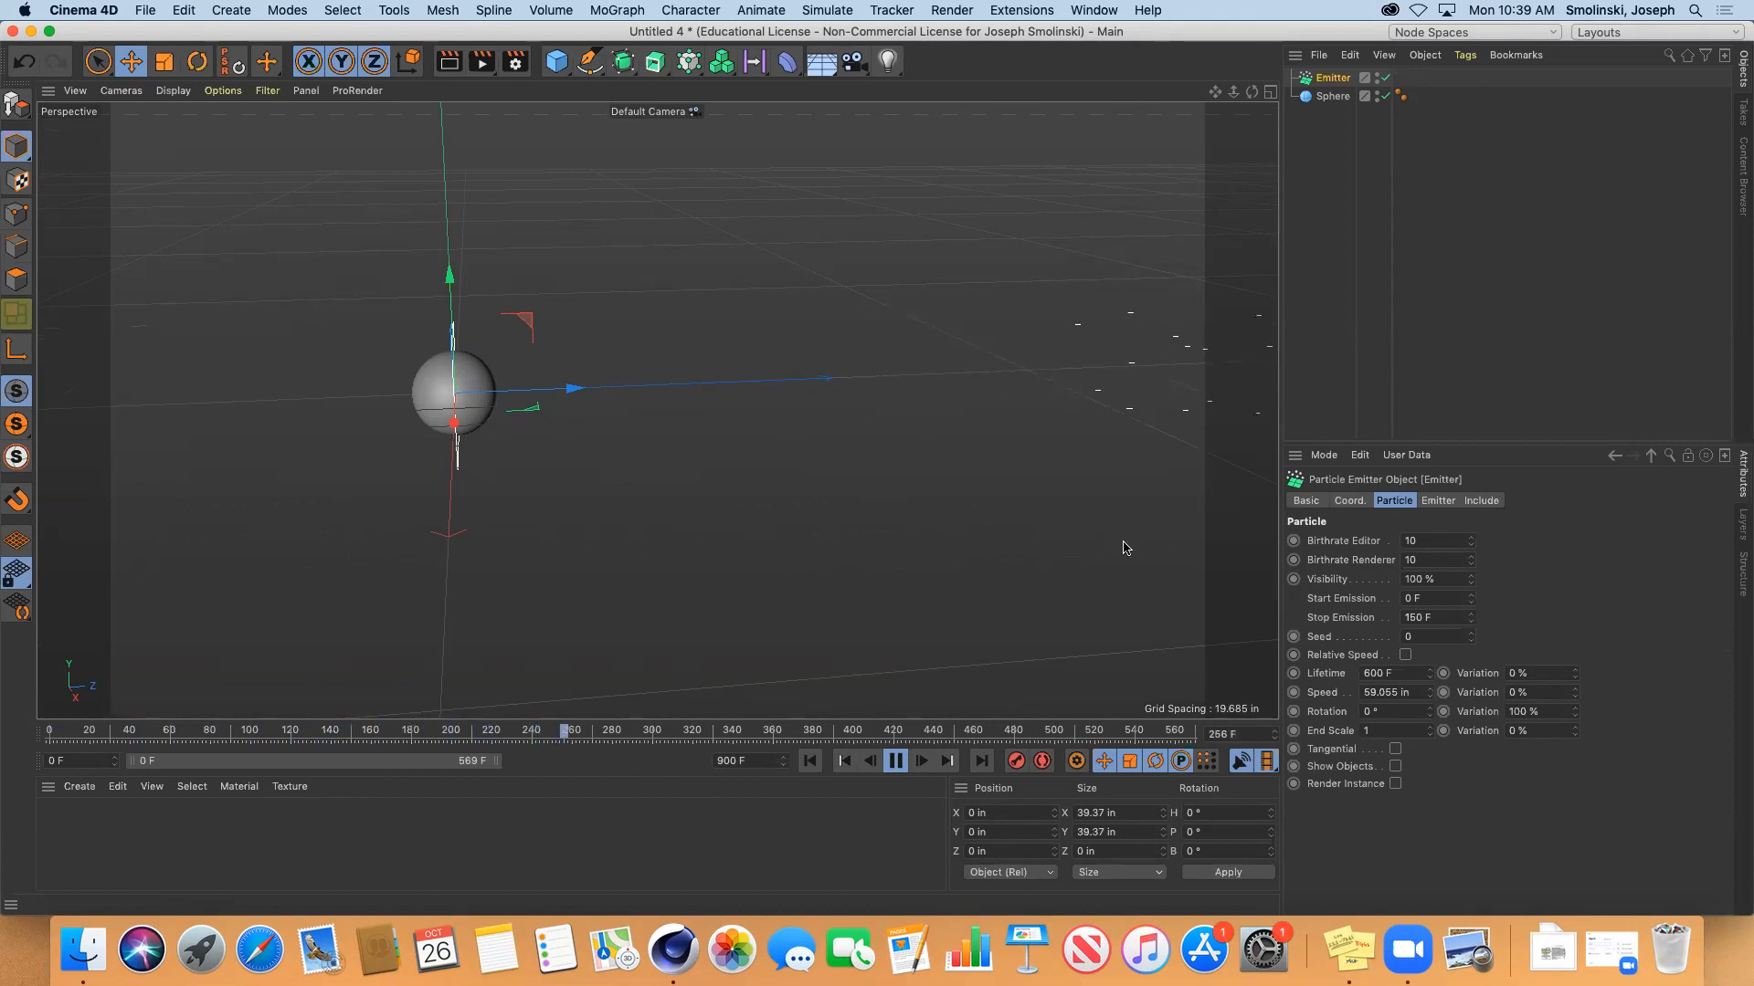
left_click(812, 761)
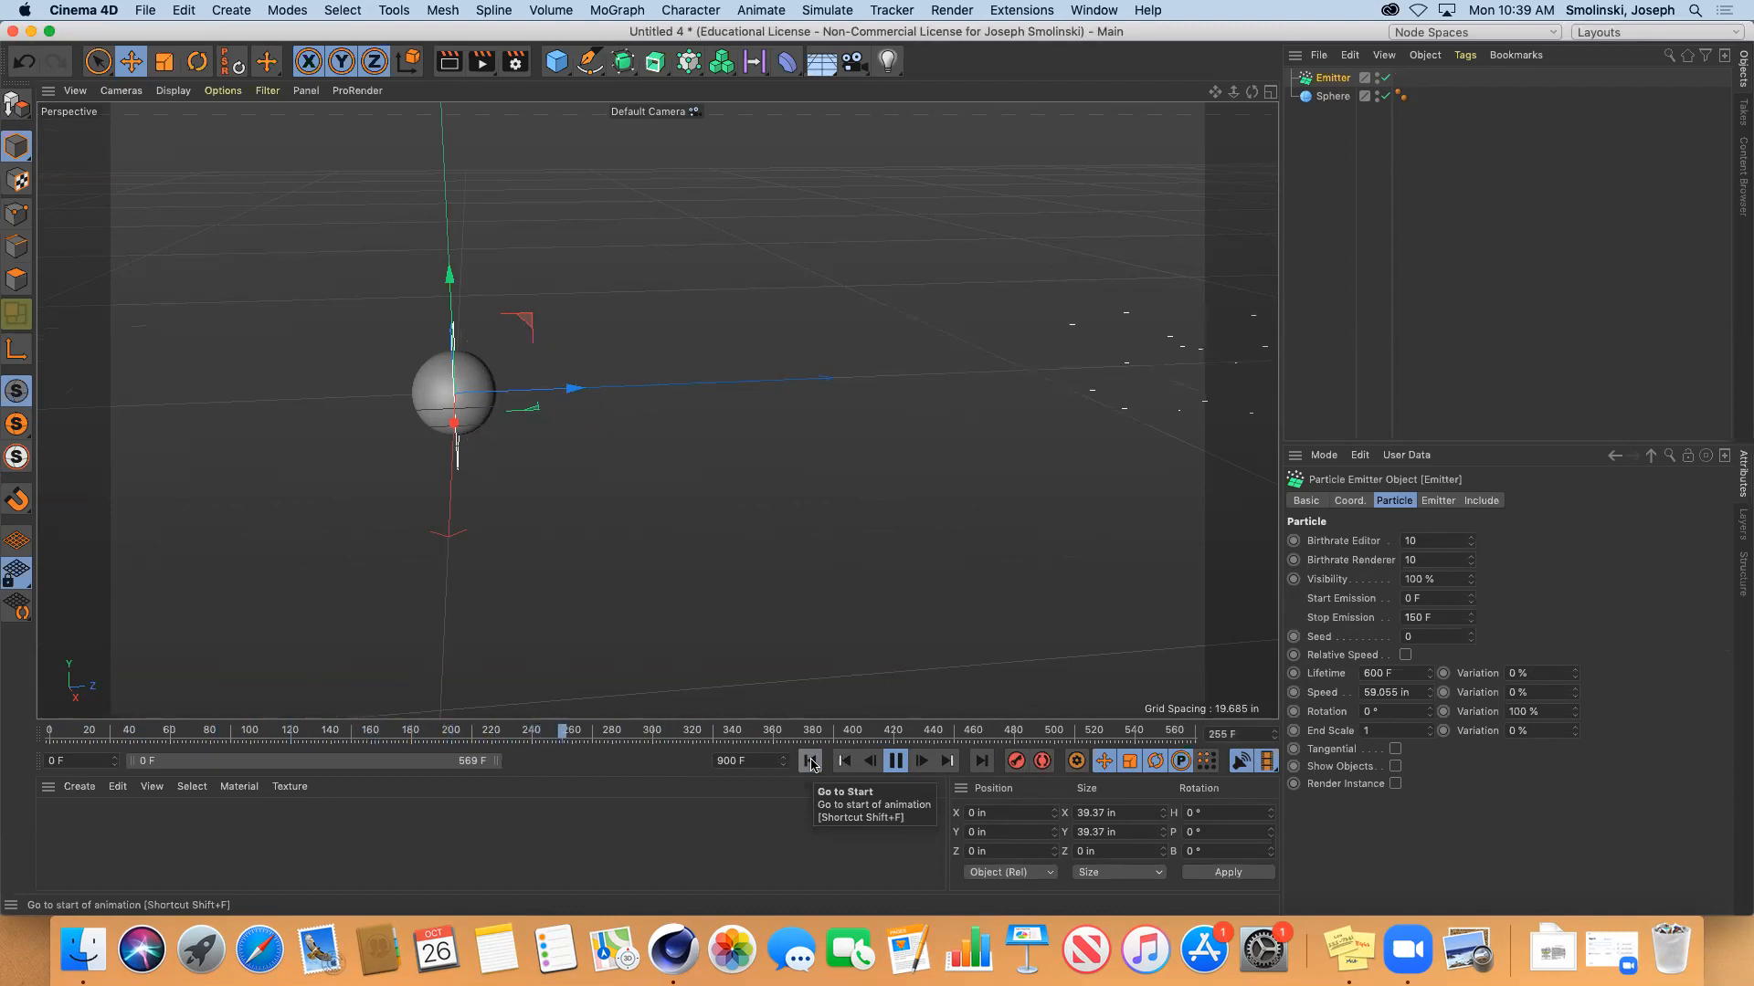
left_click(893, 762)
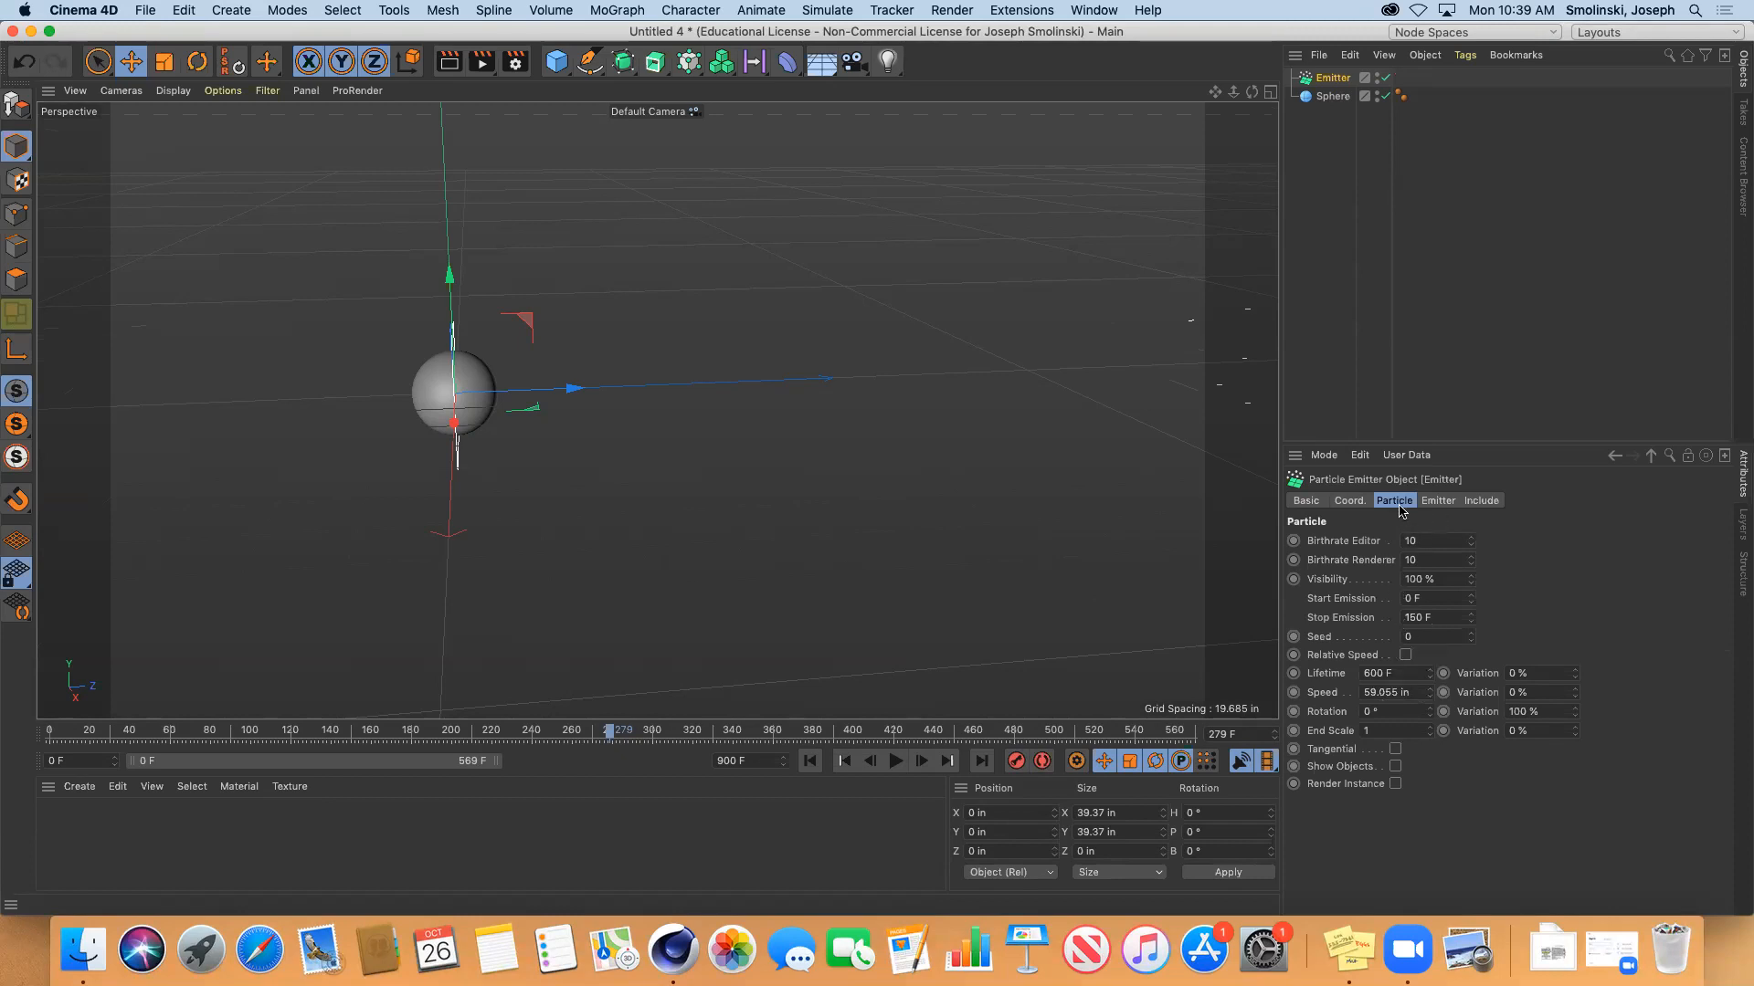
left_click(1438, 502)
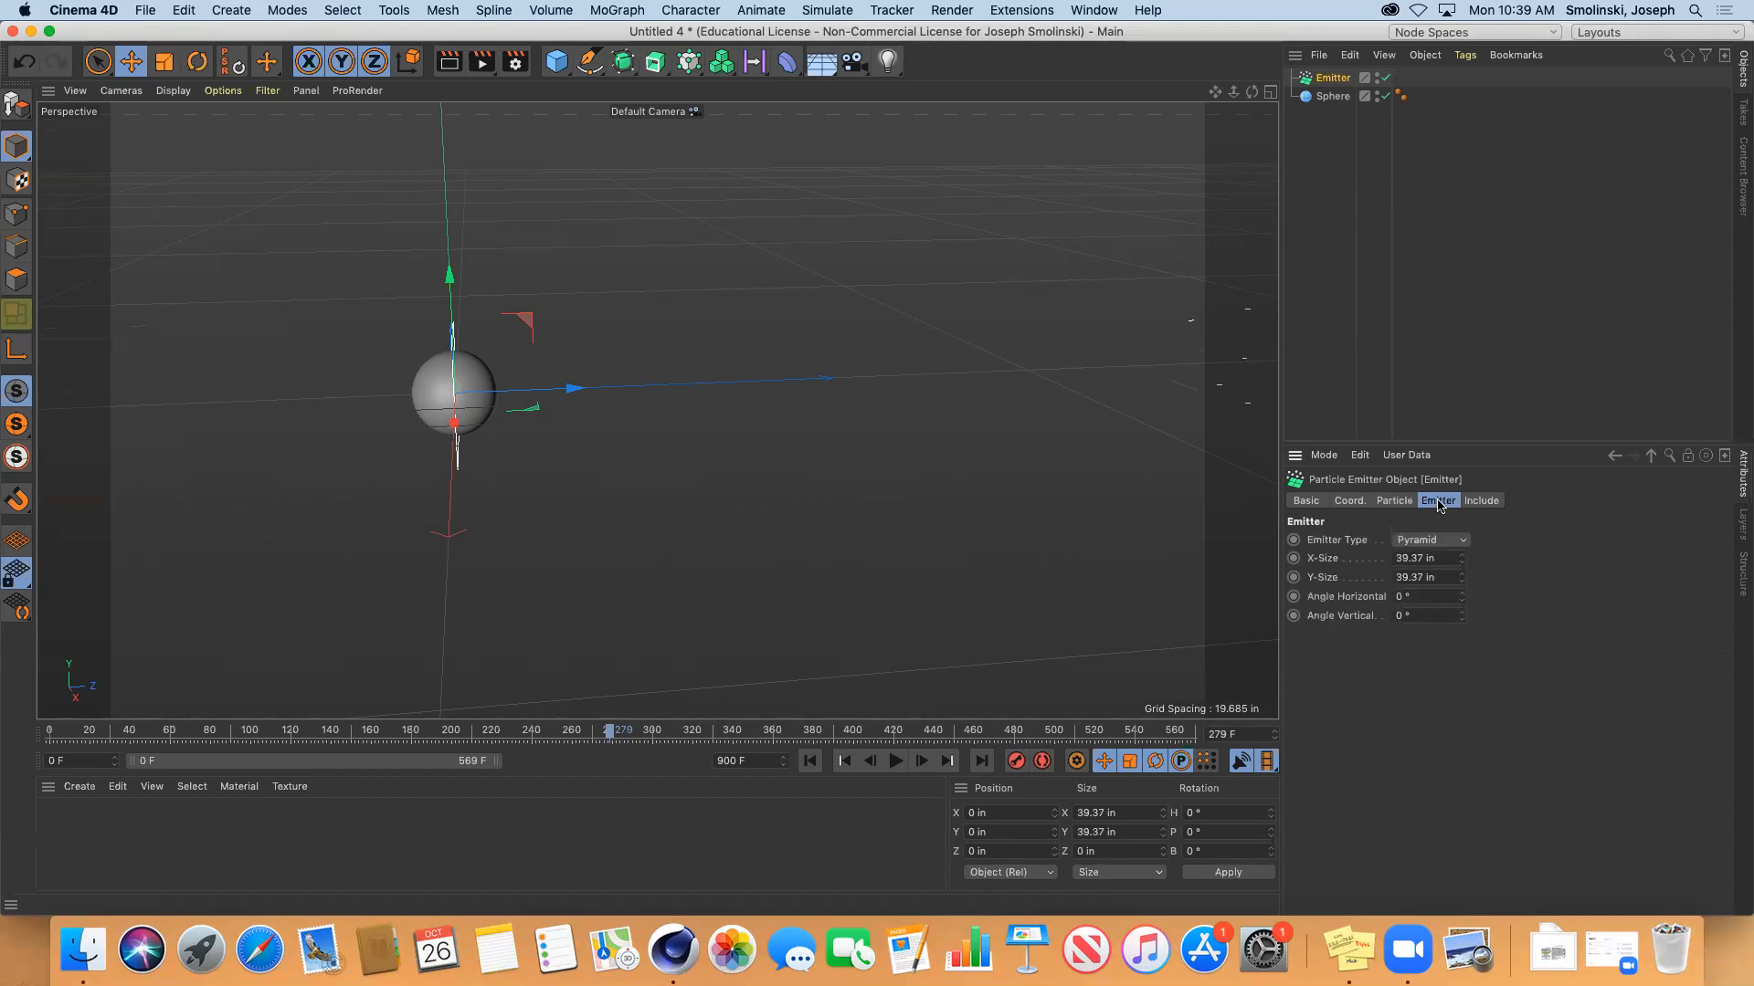
left_click(1396, 501)
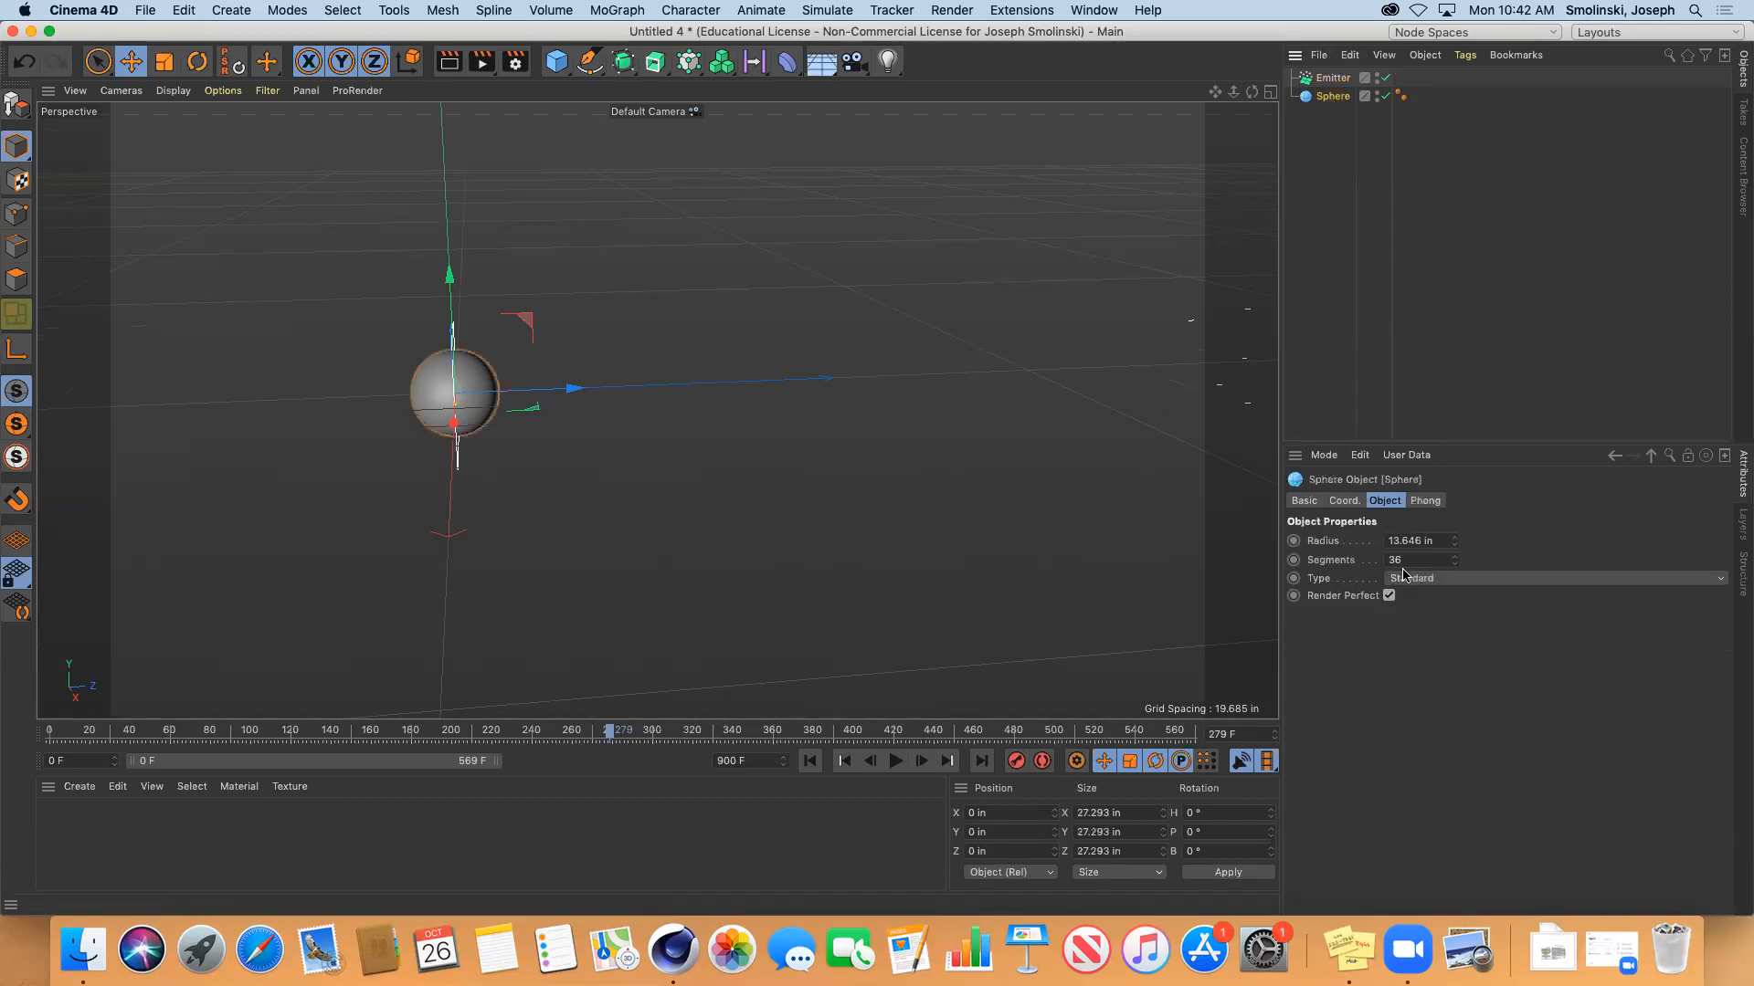
Set the sphere radius to 6 in, nest it under the emitter and enable Show Objects
double_click(1411, 542)
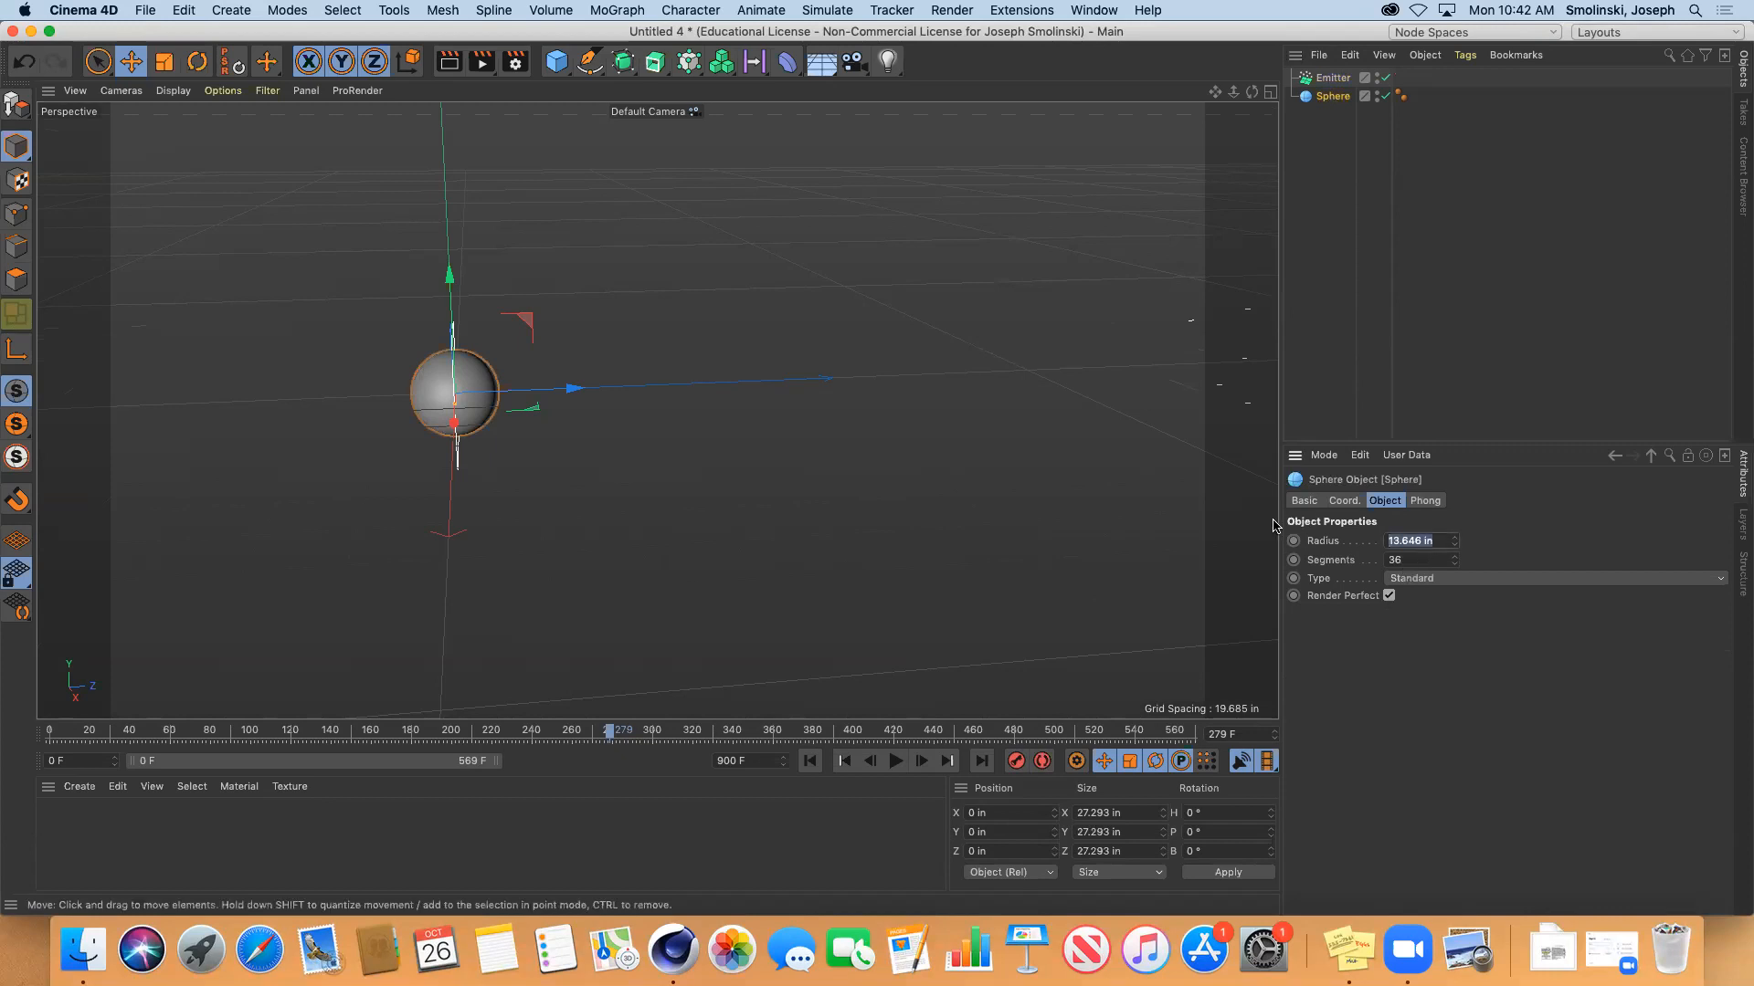
type("6")
key("Return")
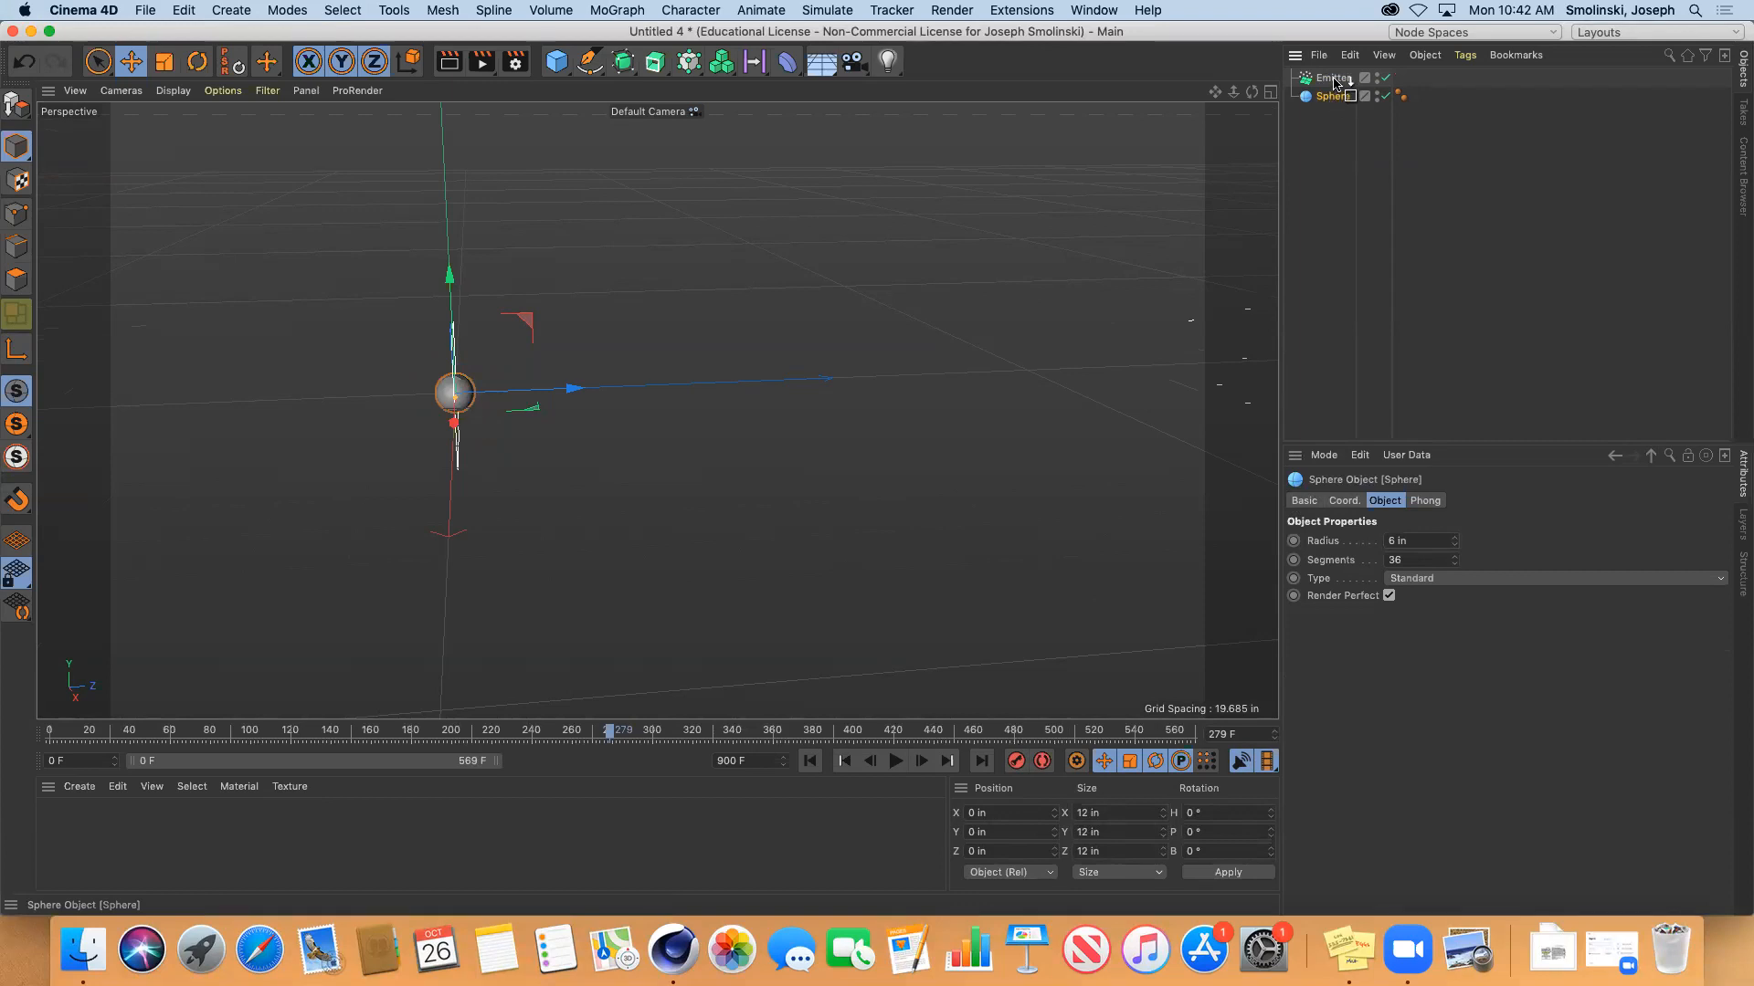
left_click_drag(1336, 94, 1334, 80)
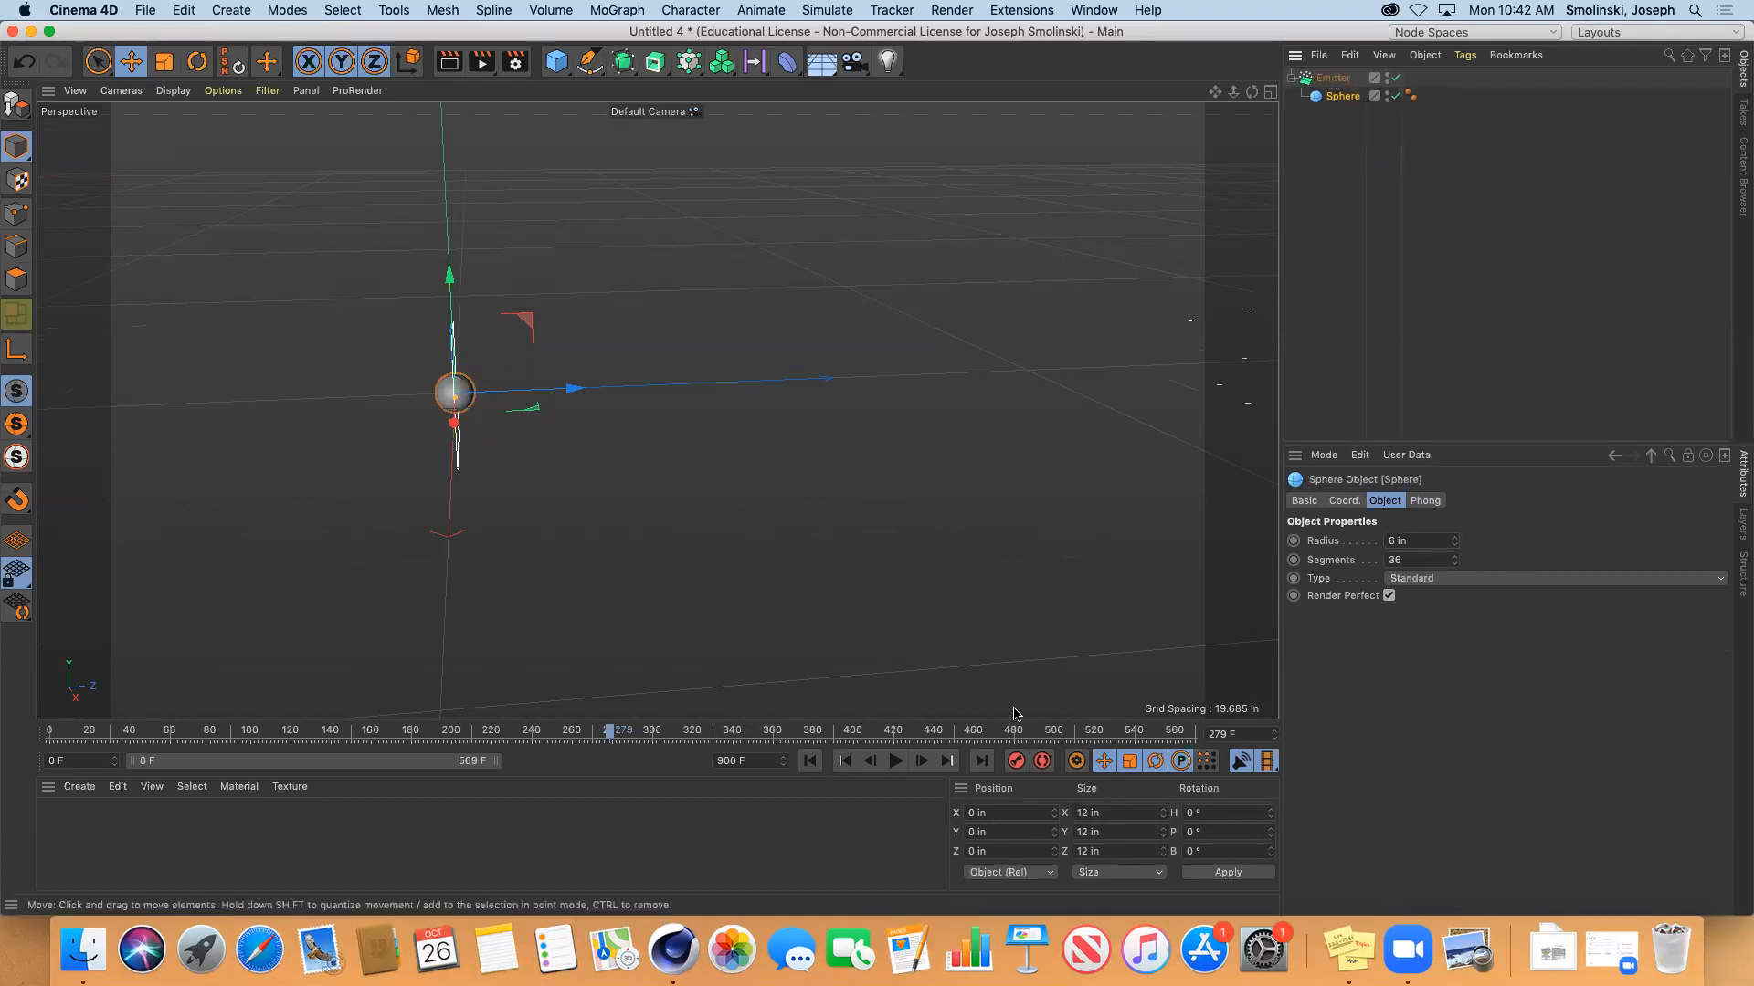
left_click(809, 760)
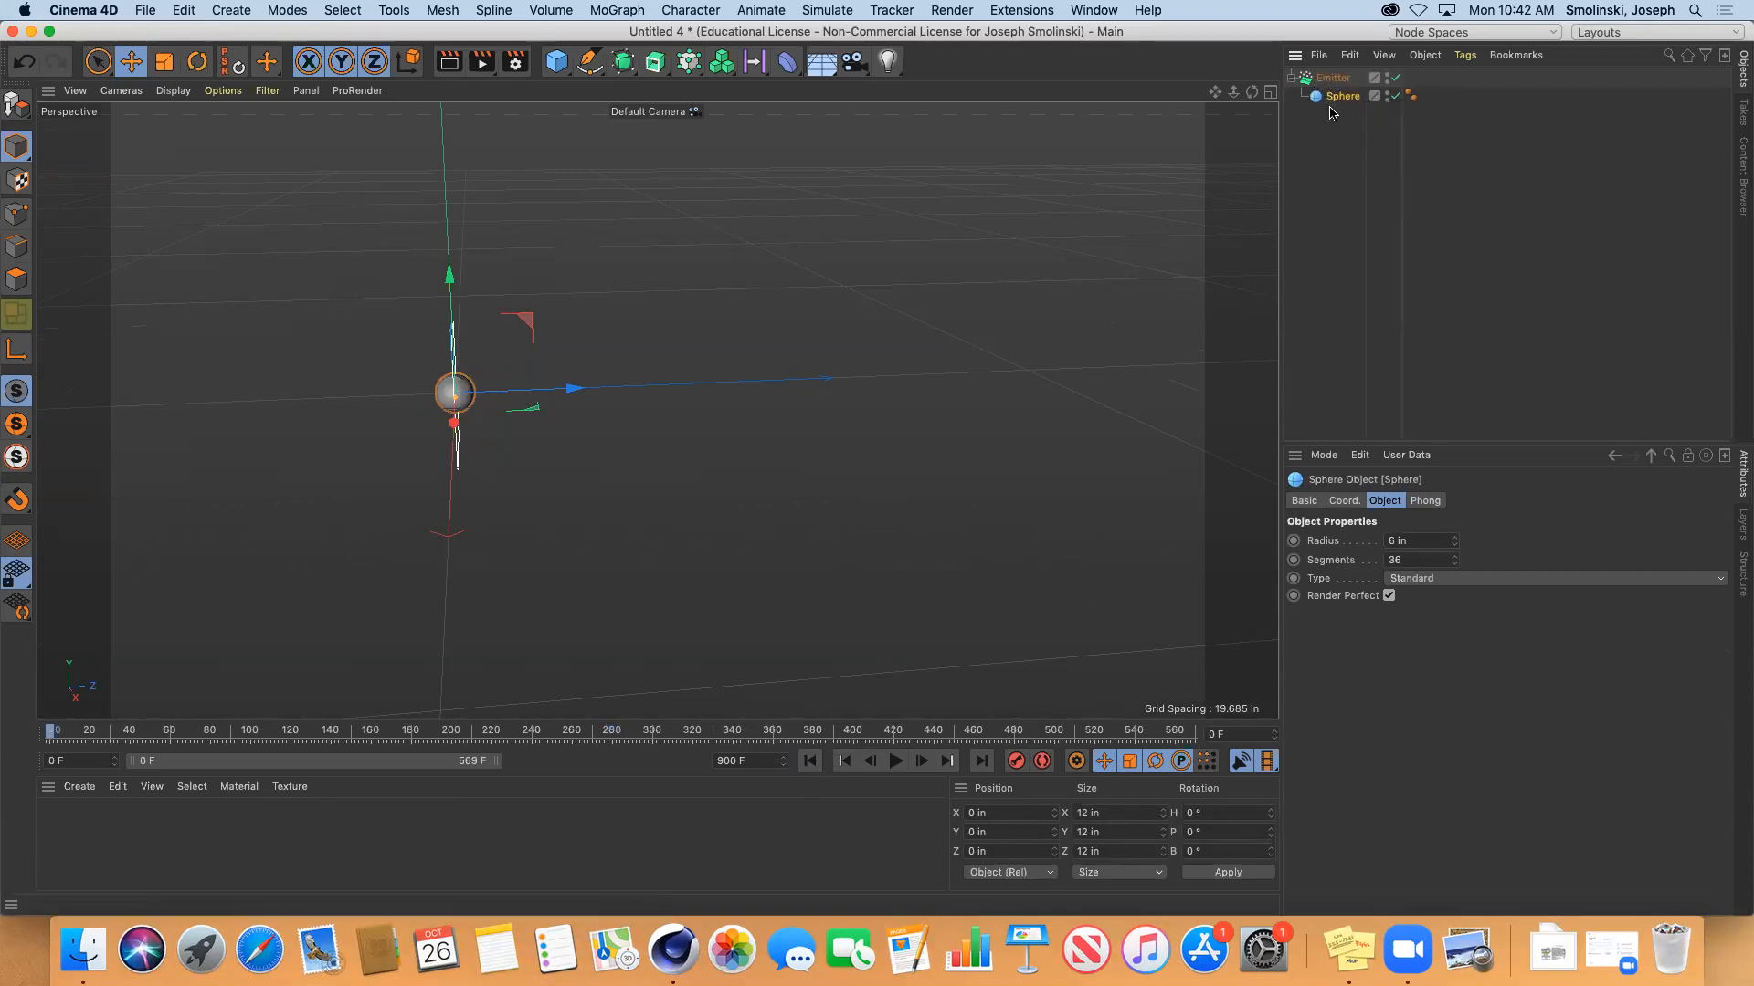
left_click(1333, 79)
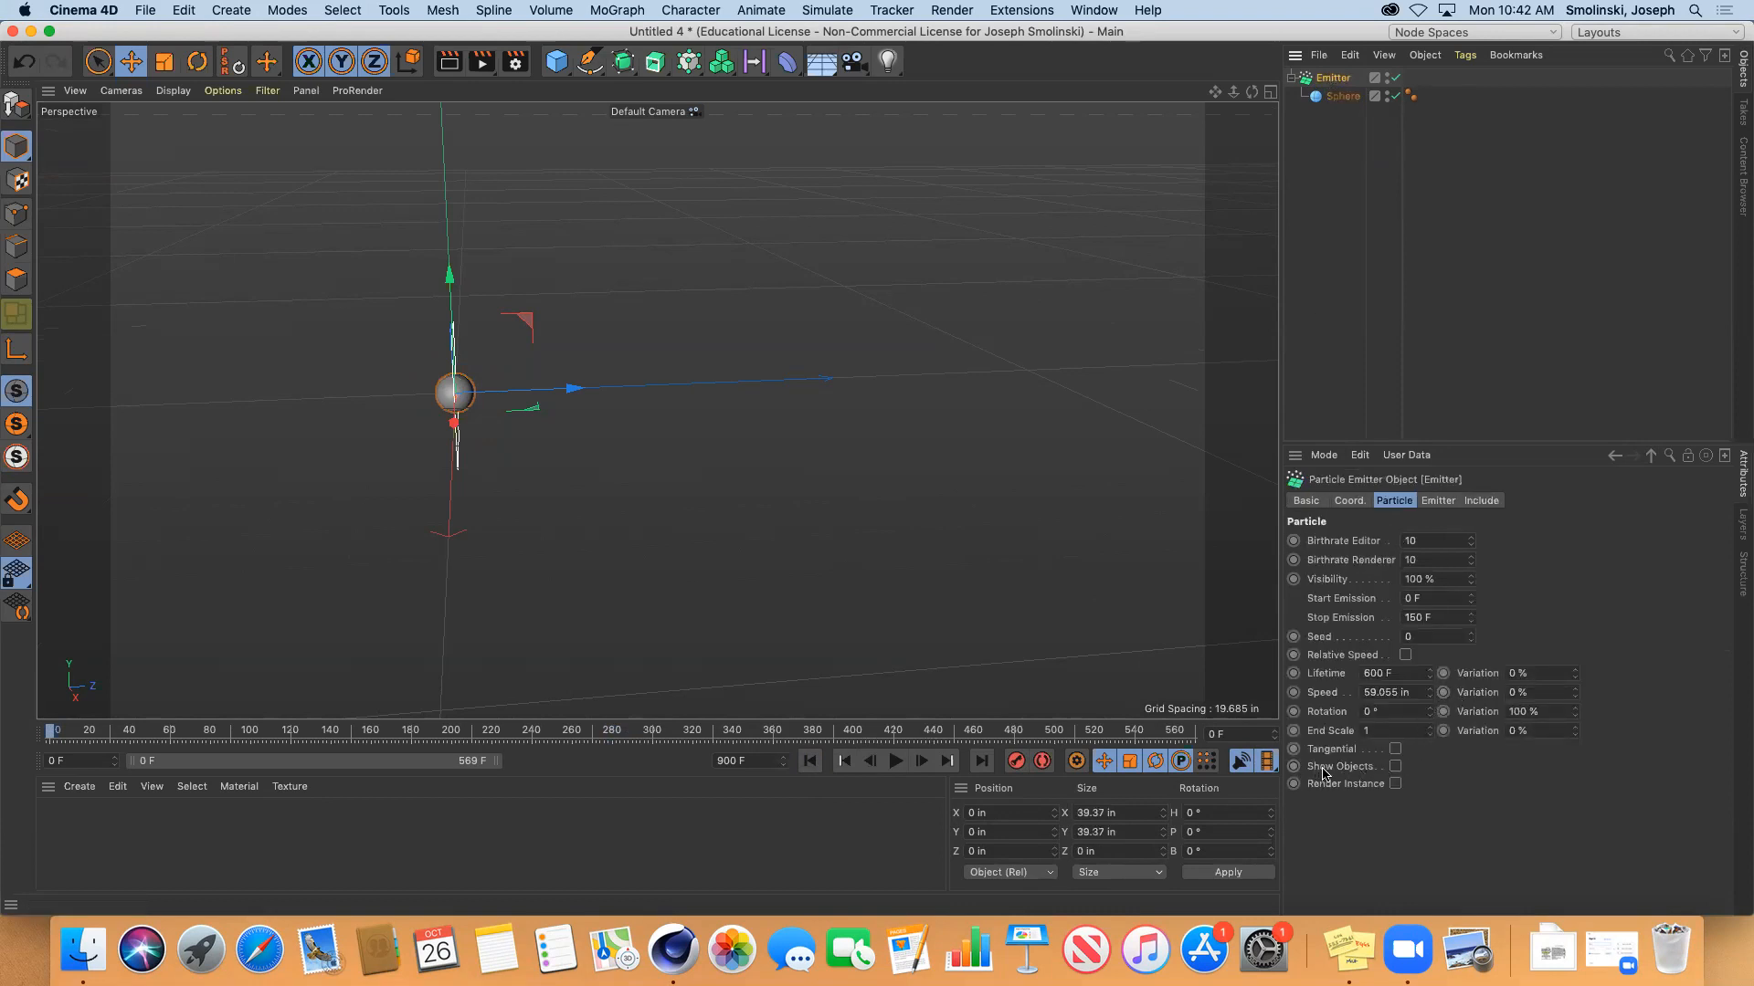
left_click(1395, 765)
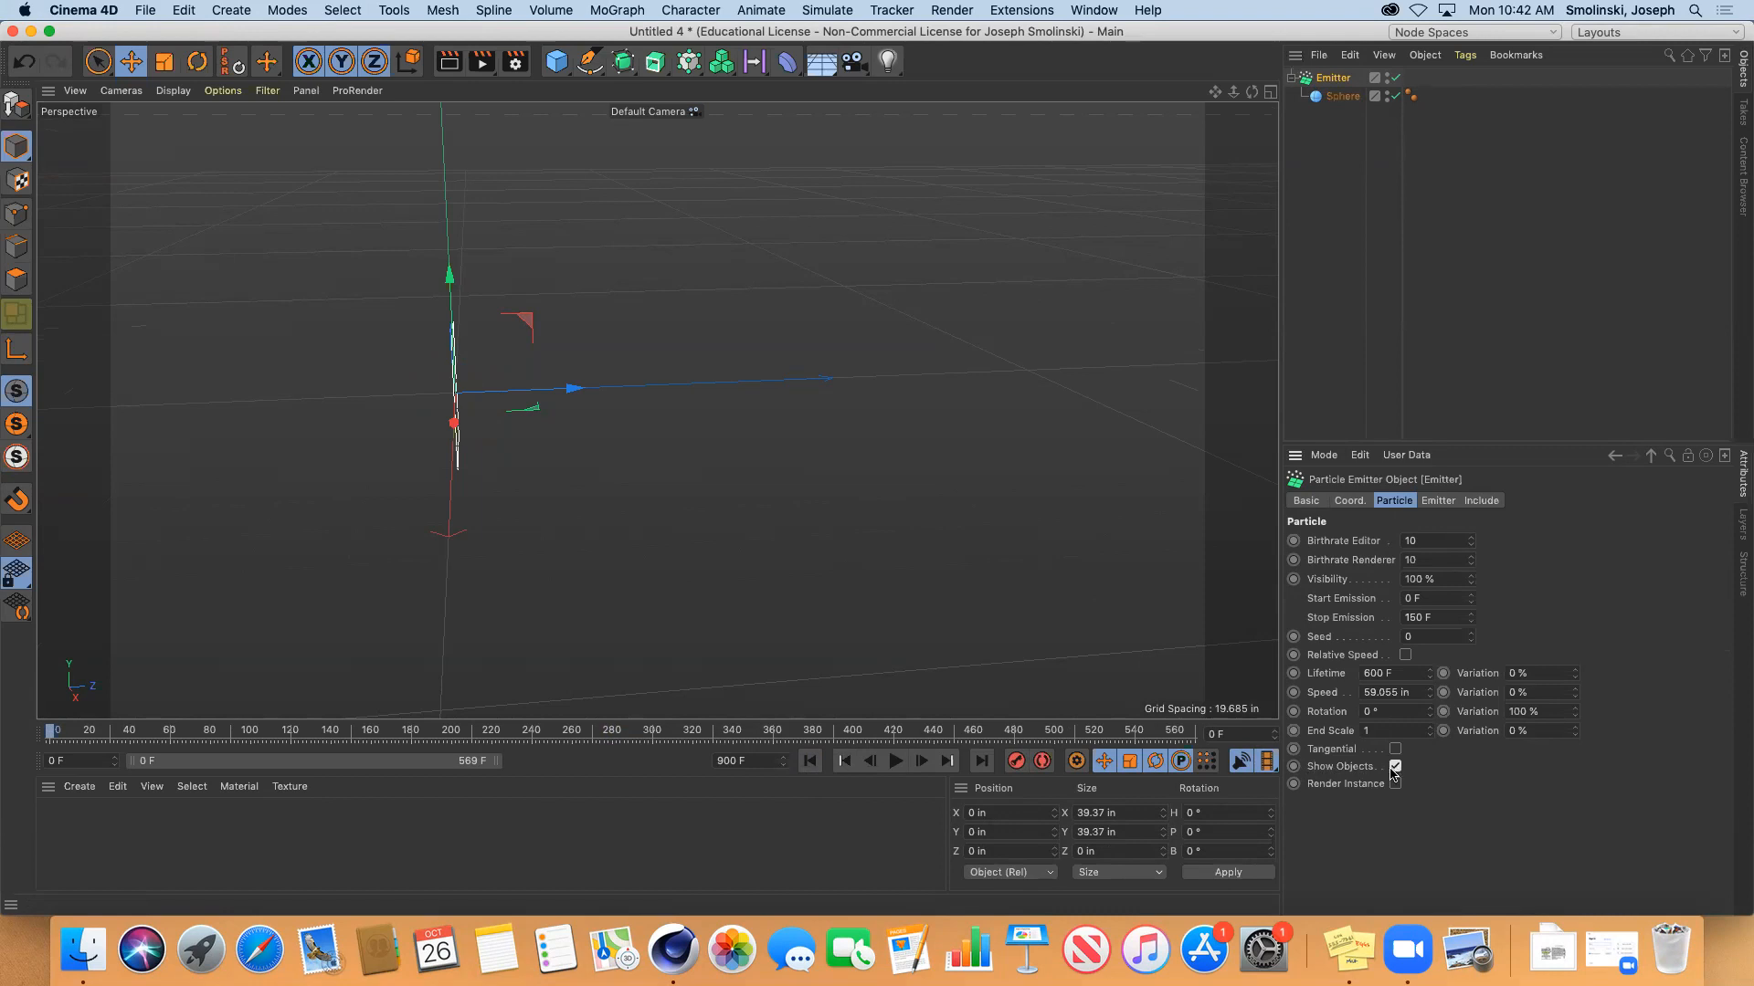
Play to see spheres being emitted, then rewind to frame 0
left_click(894, 762)
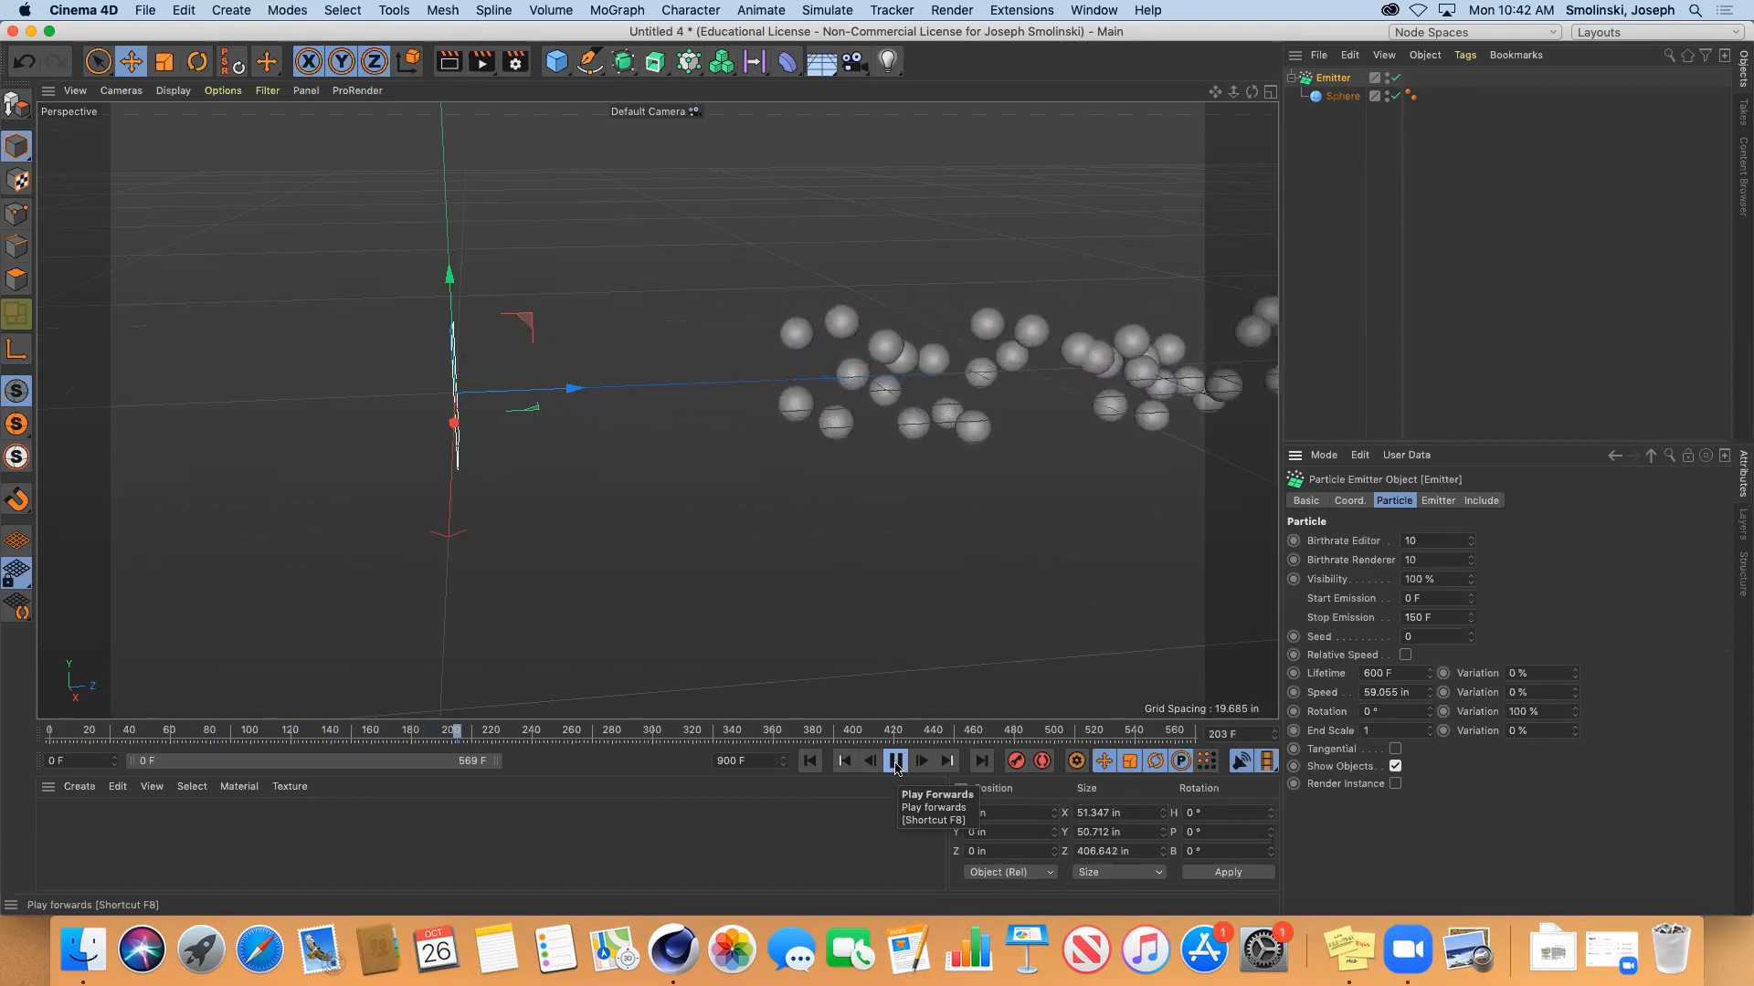
left_click(893, 762)
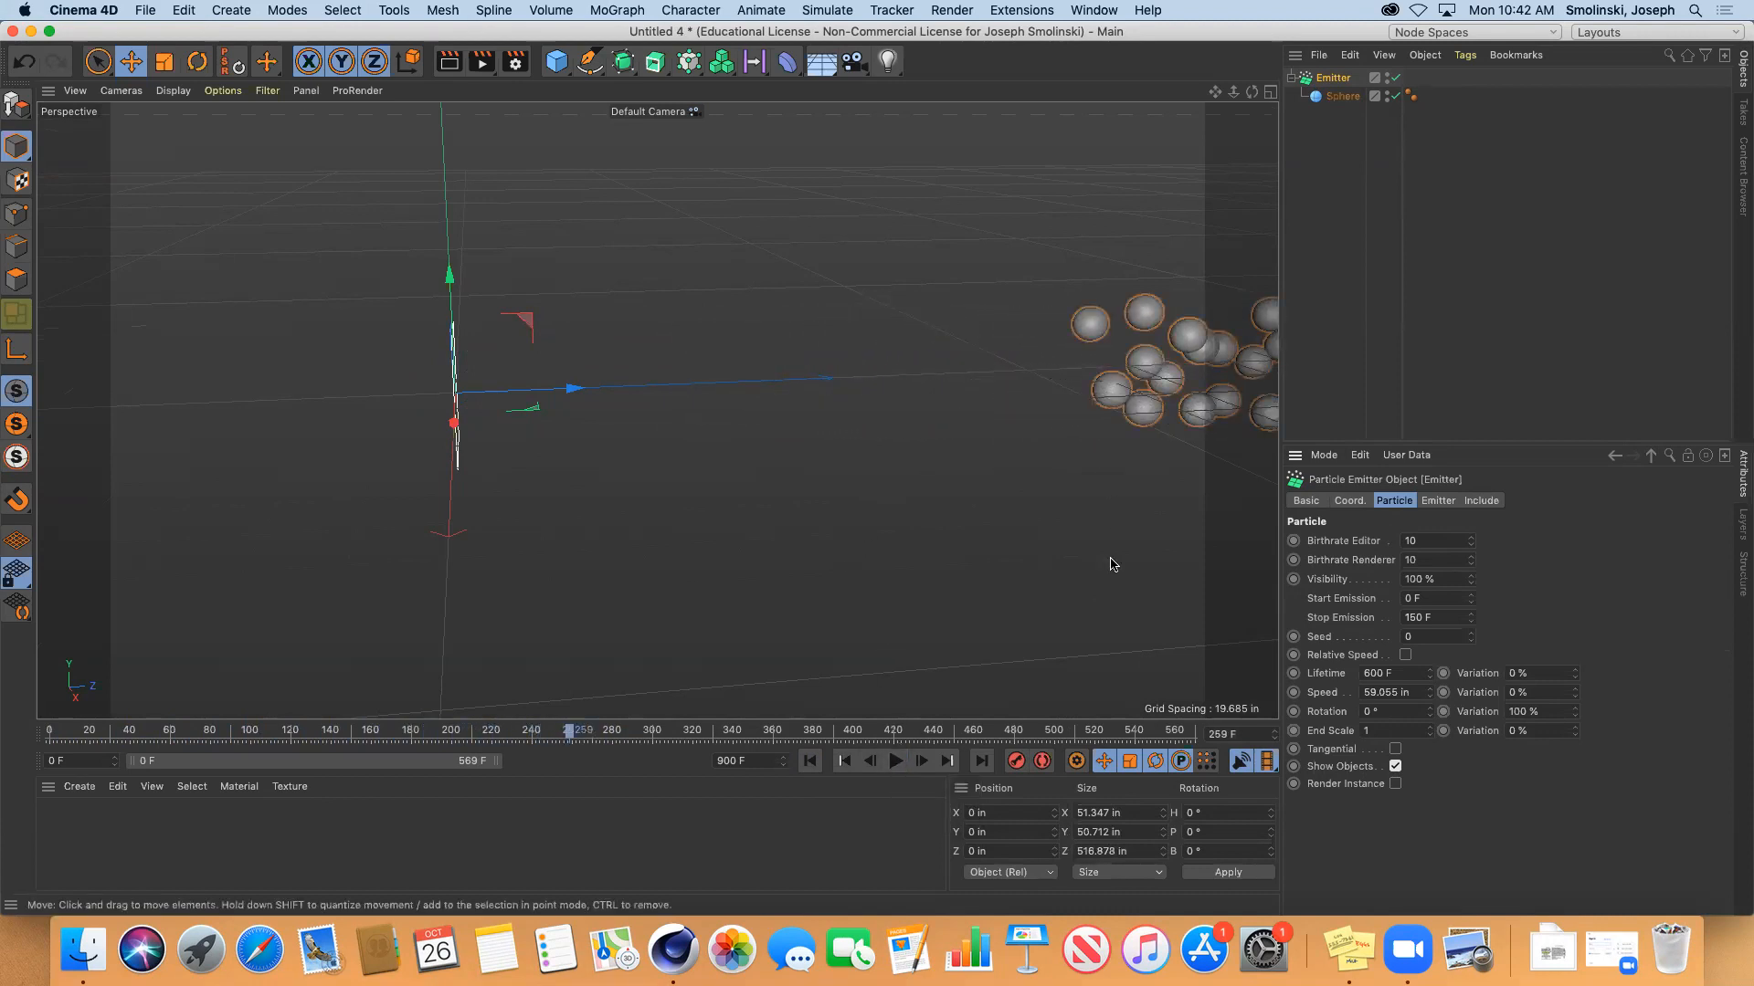
left_click(811, 761)
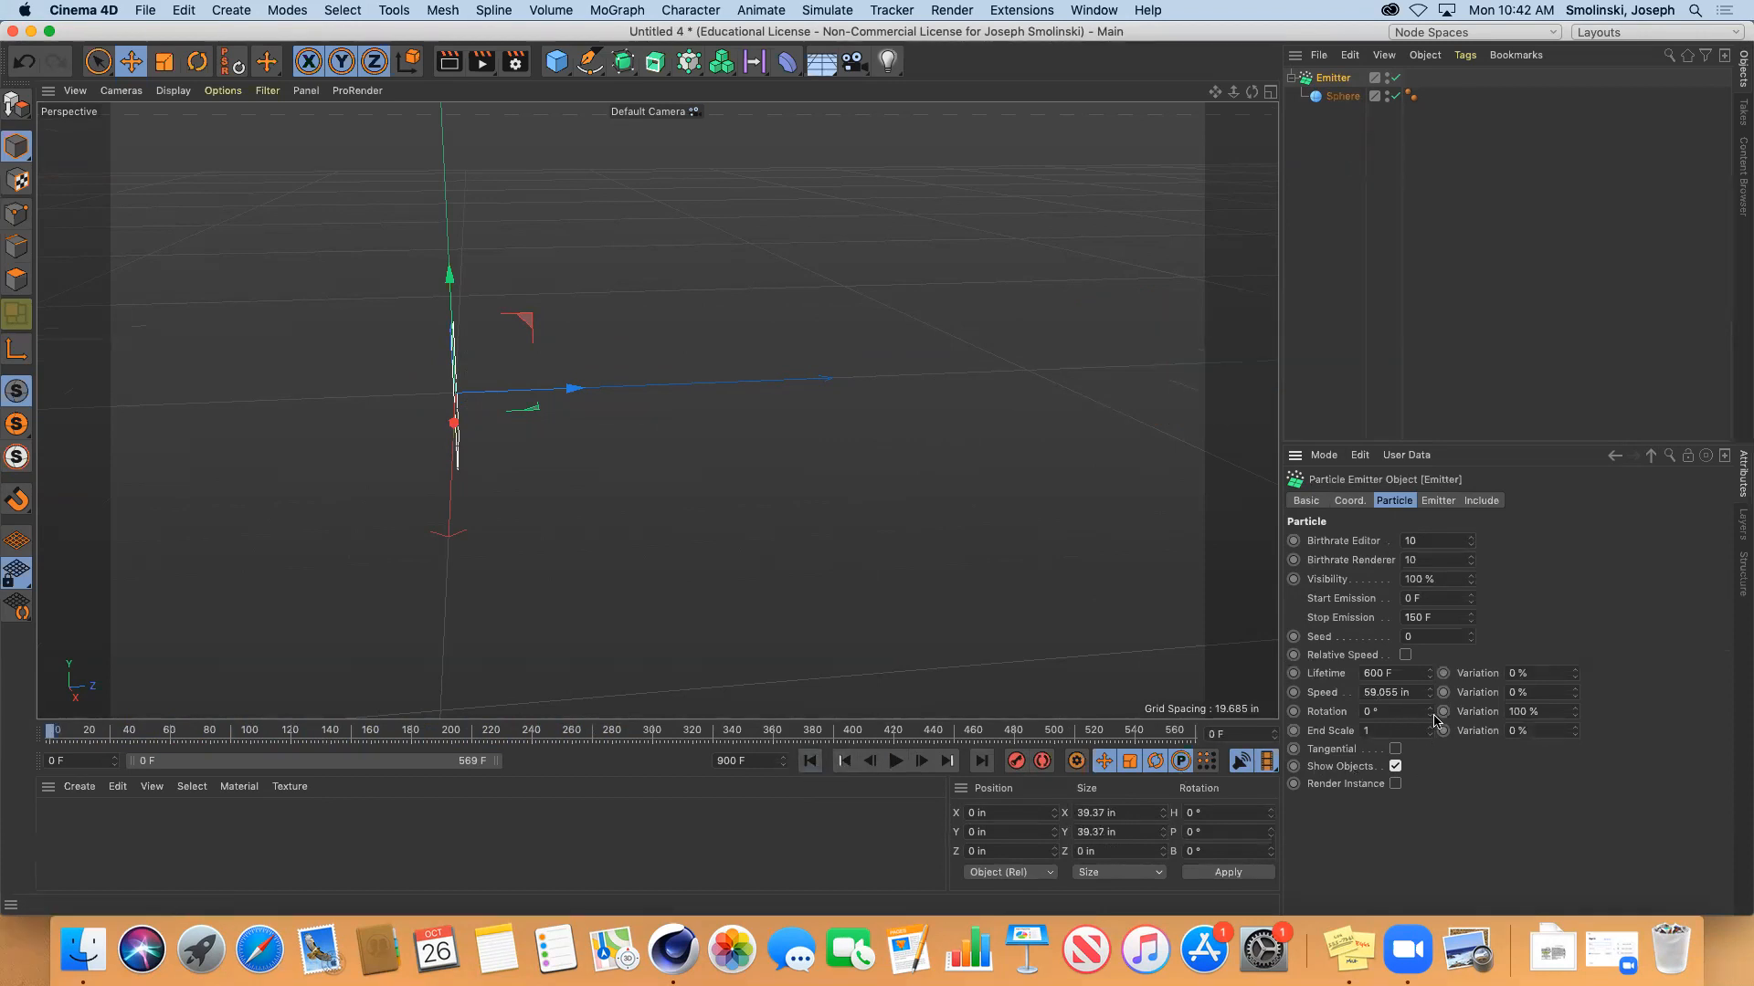
Give the particles some rotation and play to see the spinning spheres, then select the sphere
left_click_drag(1430, 714, 1431, 699)
left_click(893, 762)
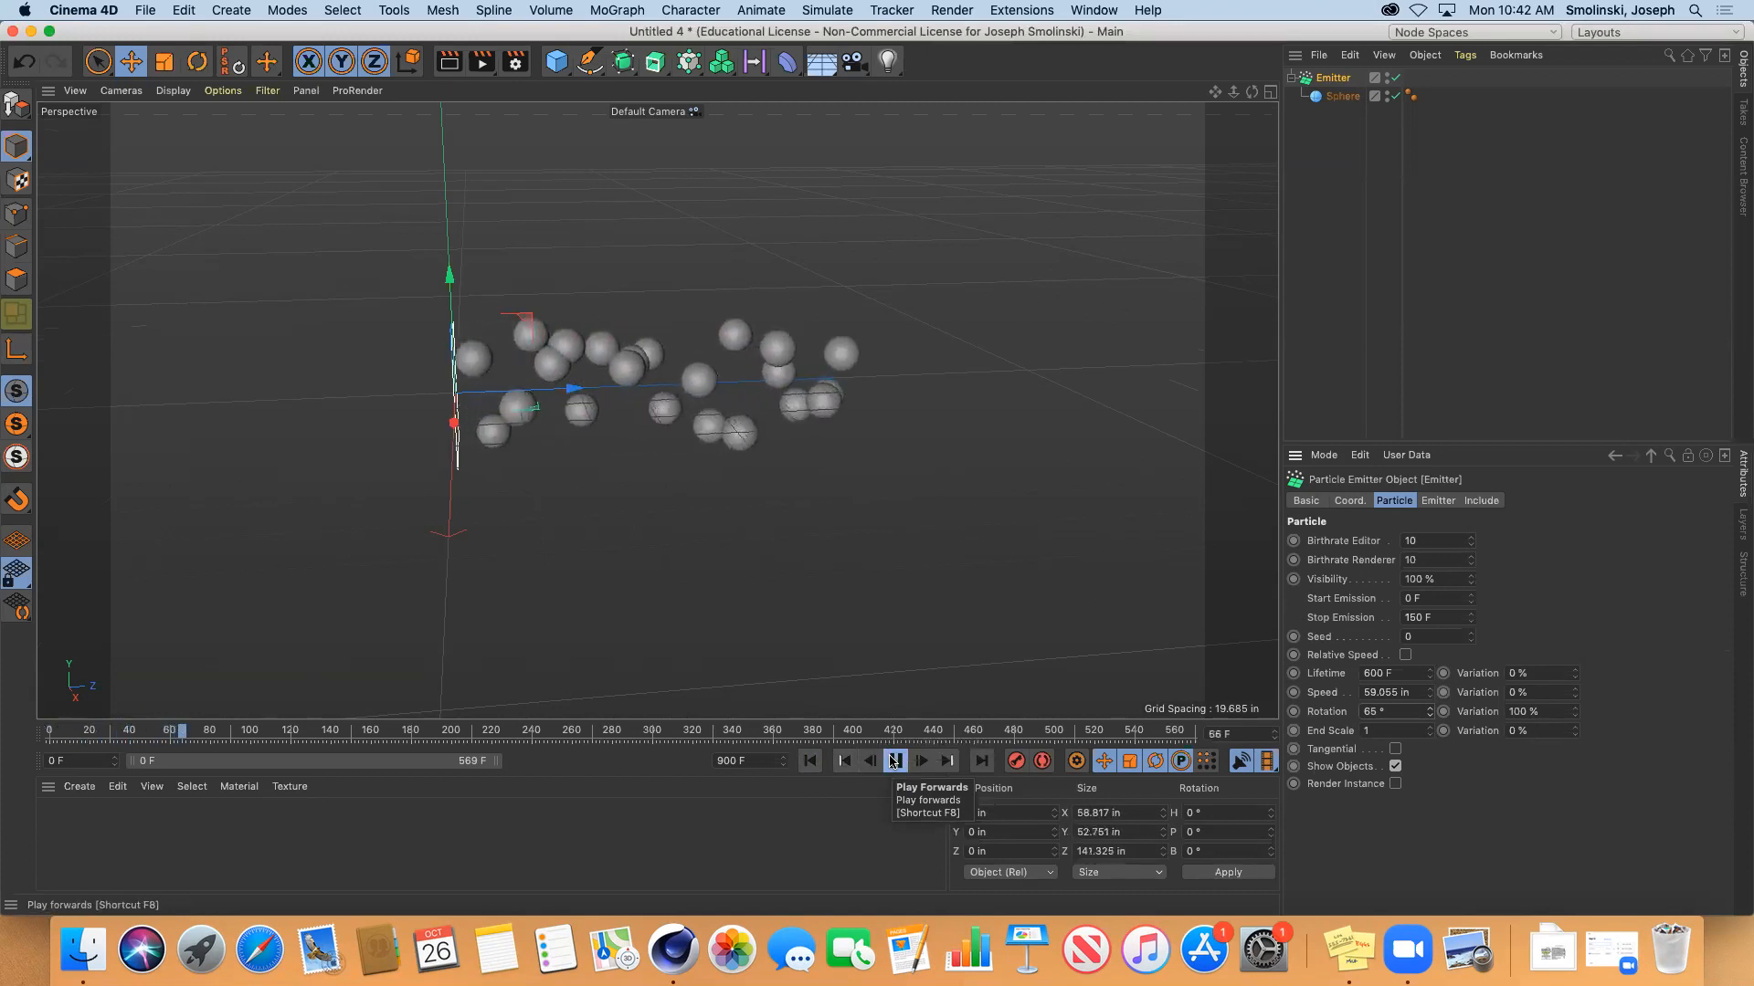
left_click(893, 761)
left_click(1341, 95)
Remove and delete the sphere, then add a cube primitive
left_click_drag(1336, 98, 1353, 179)
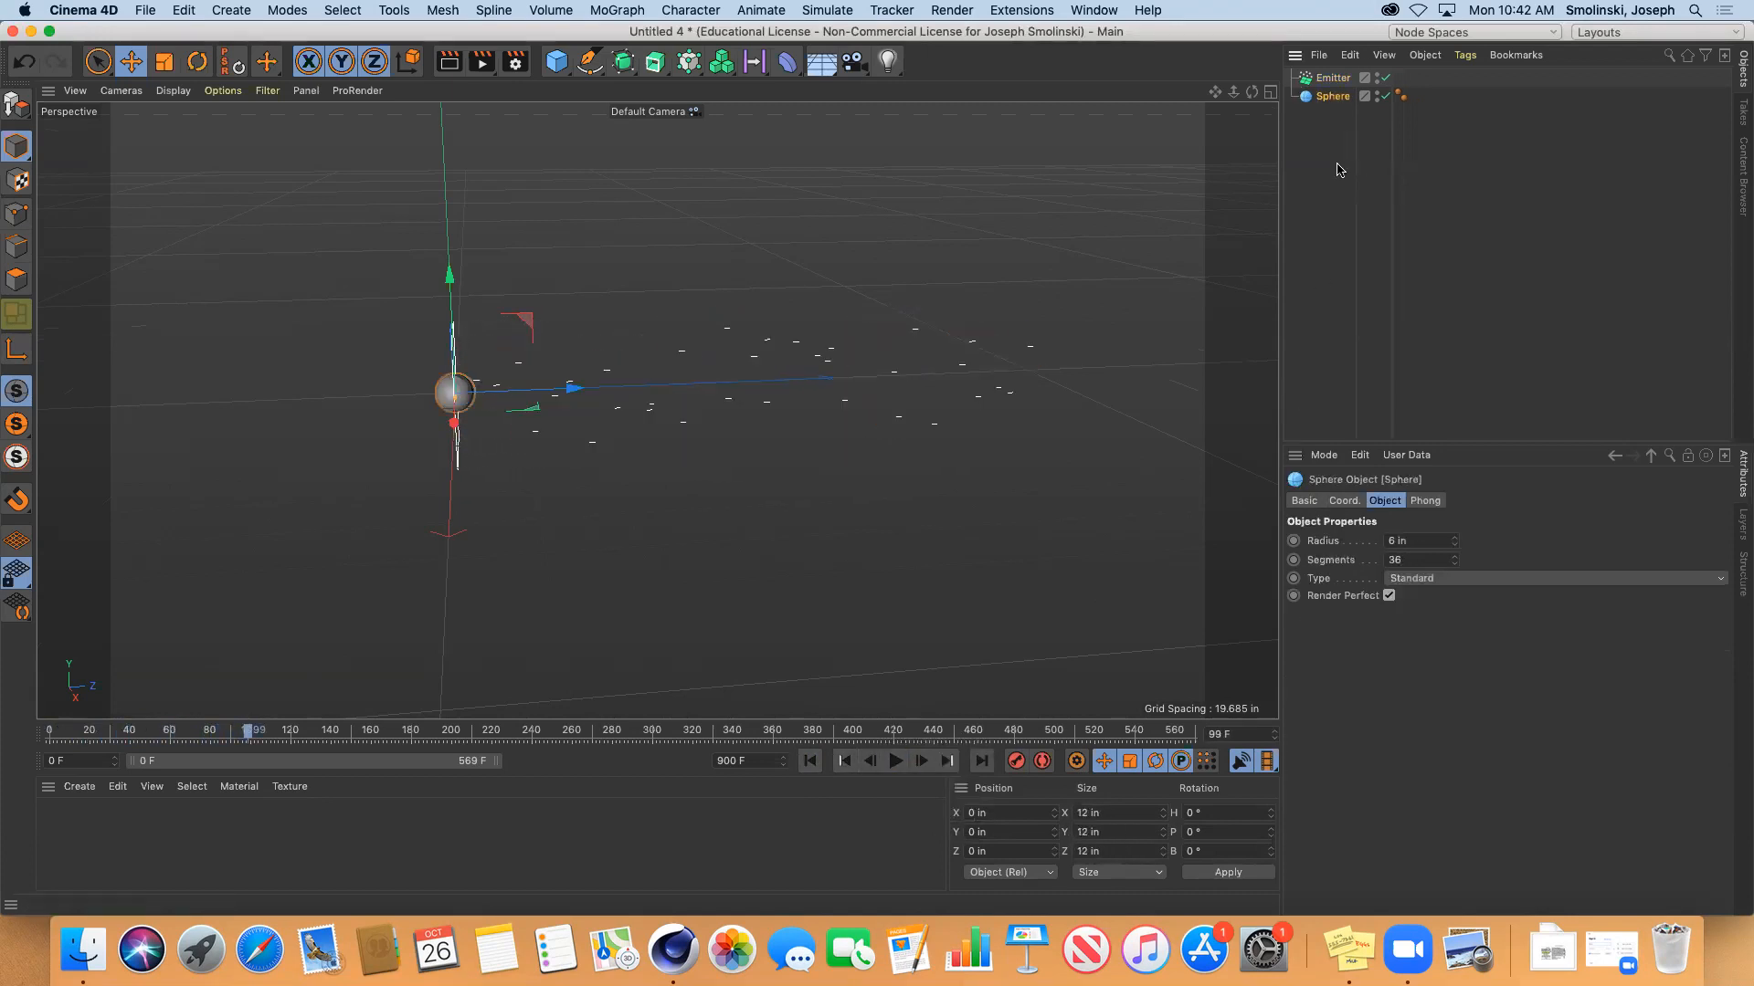
key("Delete")
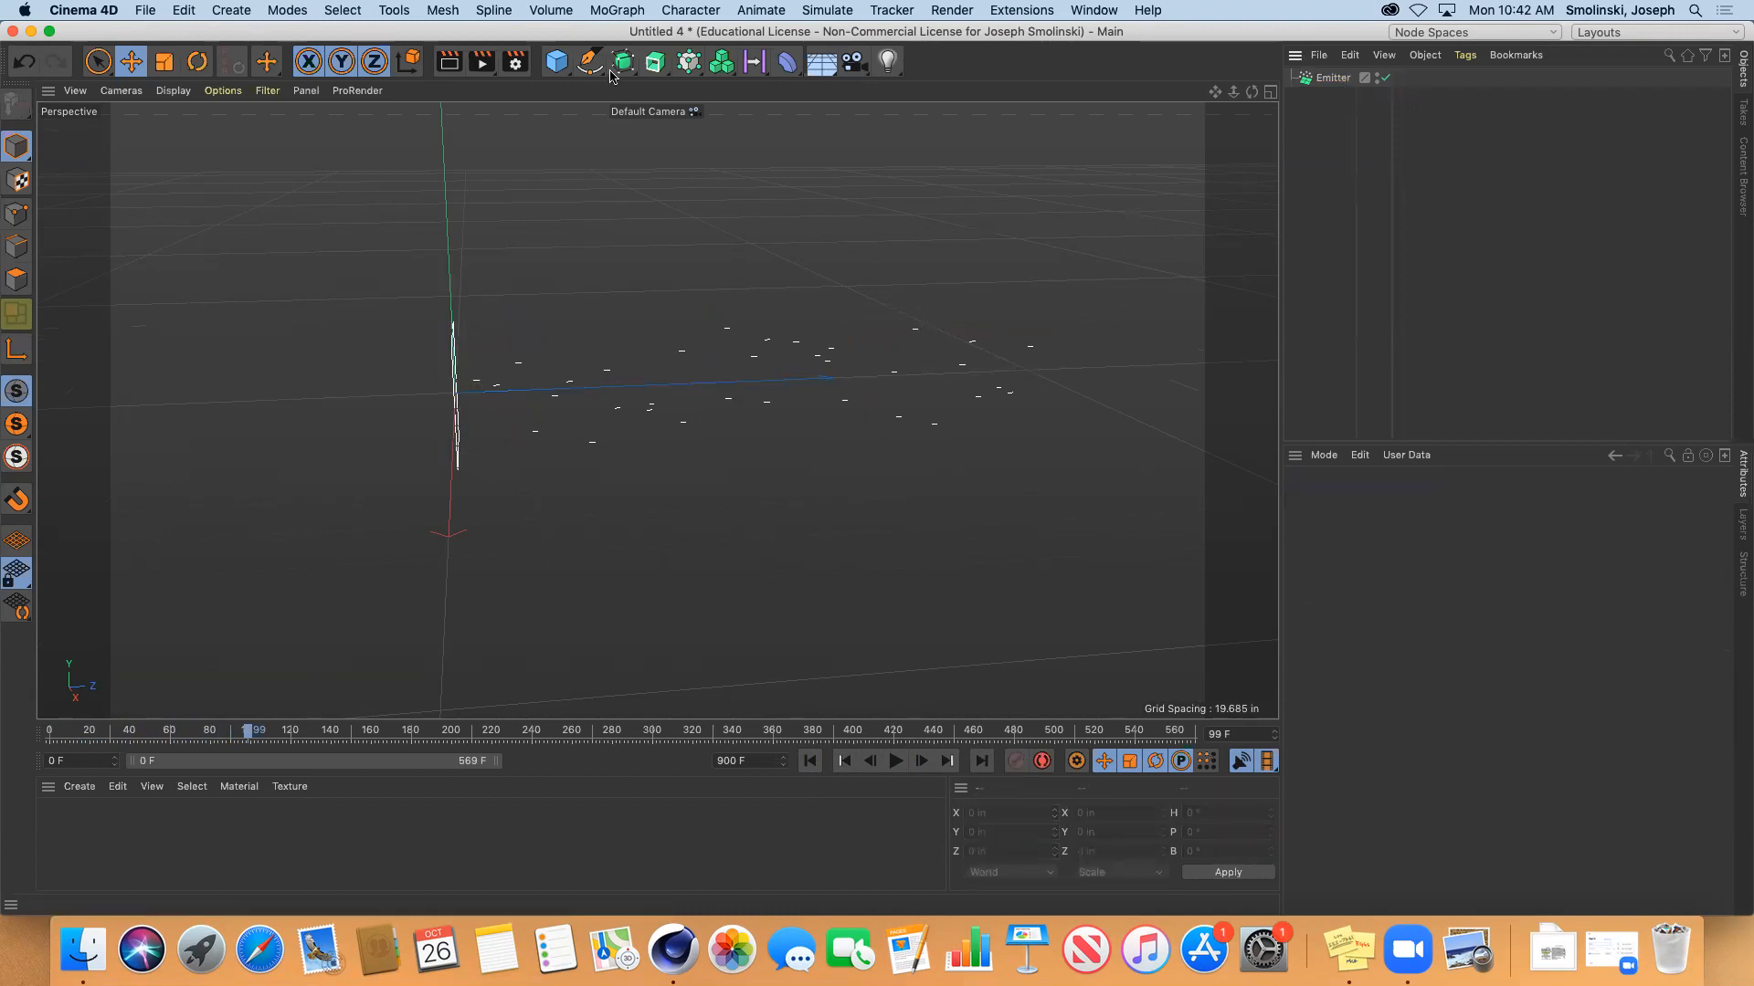
left_click(556, 60)
left_click(679, 98)
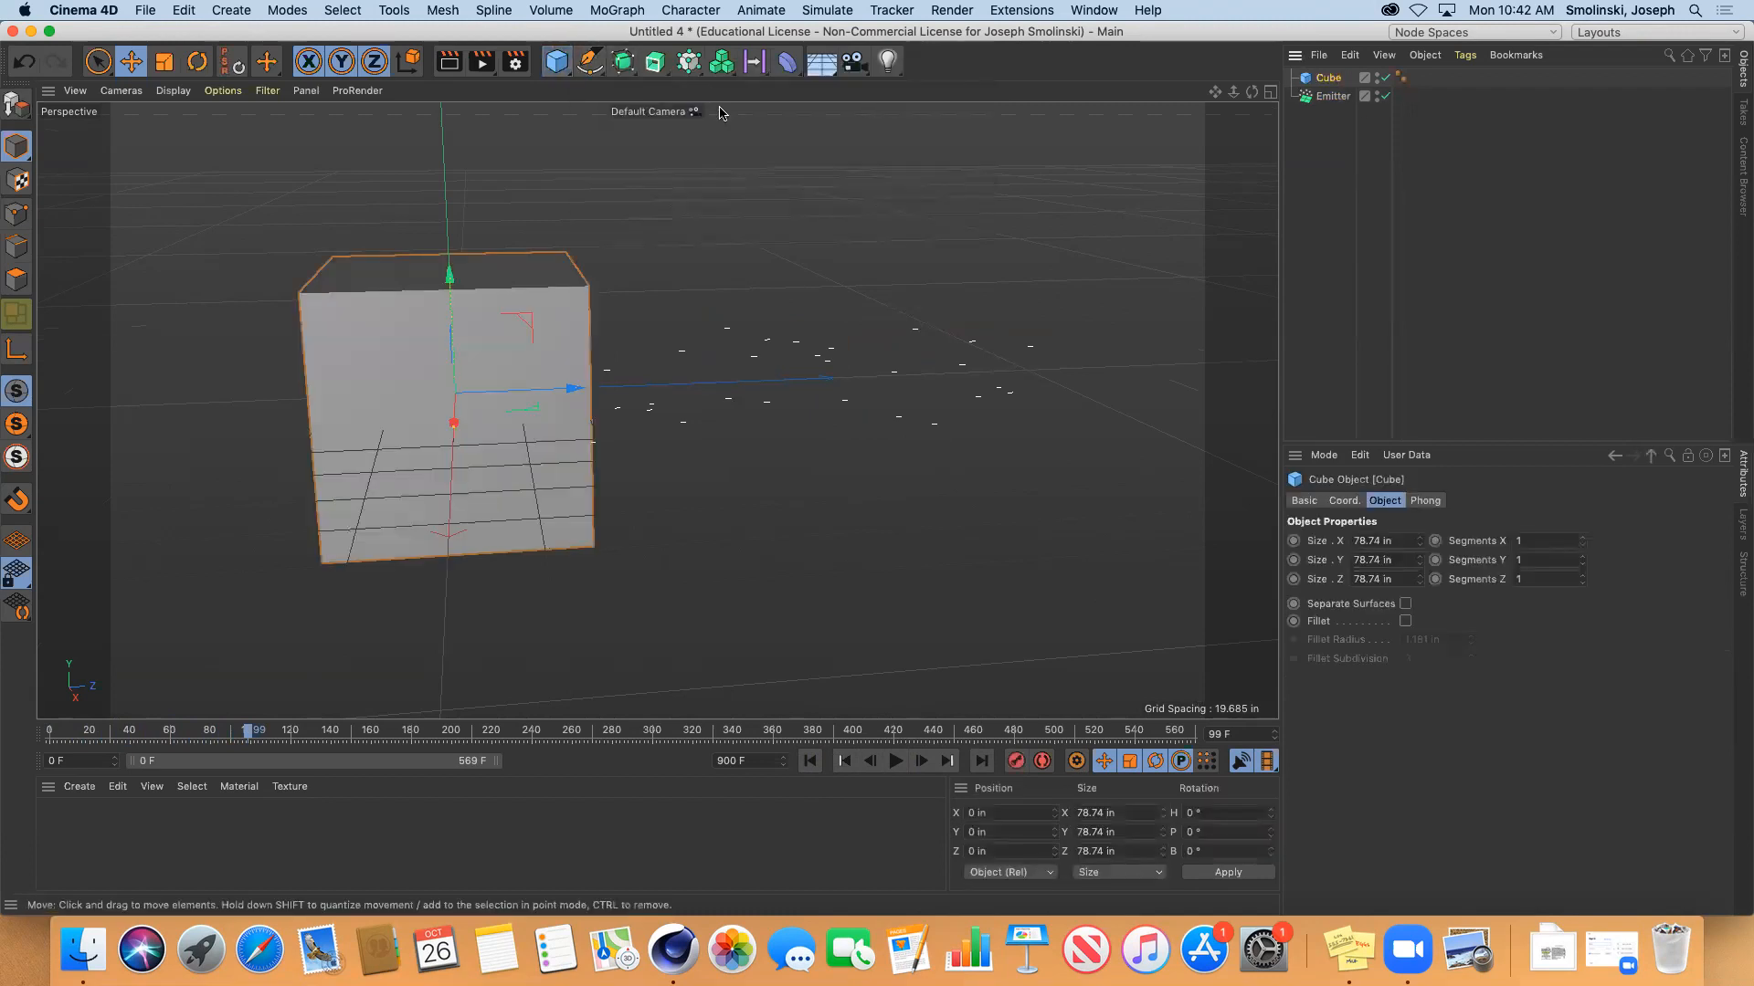
Shrink the cube to 6 in on X, Y and Z and nest it under the emitter
double_click(1371, 539)
type("8")
left_click(1370, 559)
type("88")
key("Return")
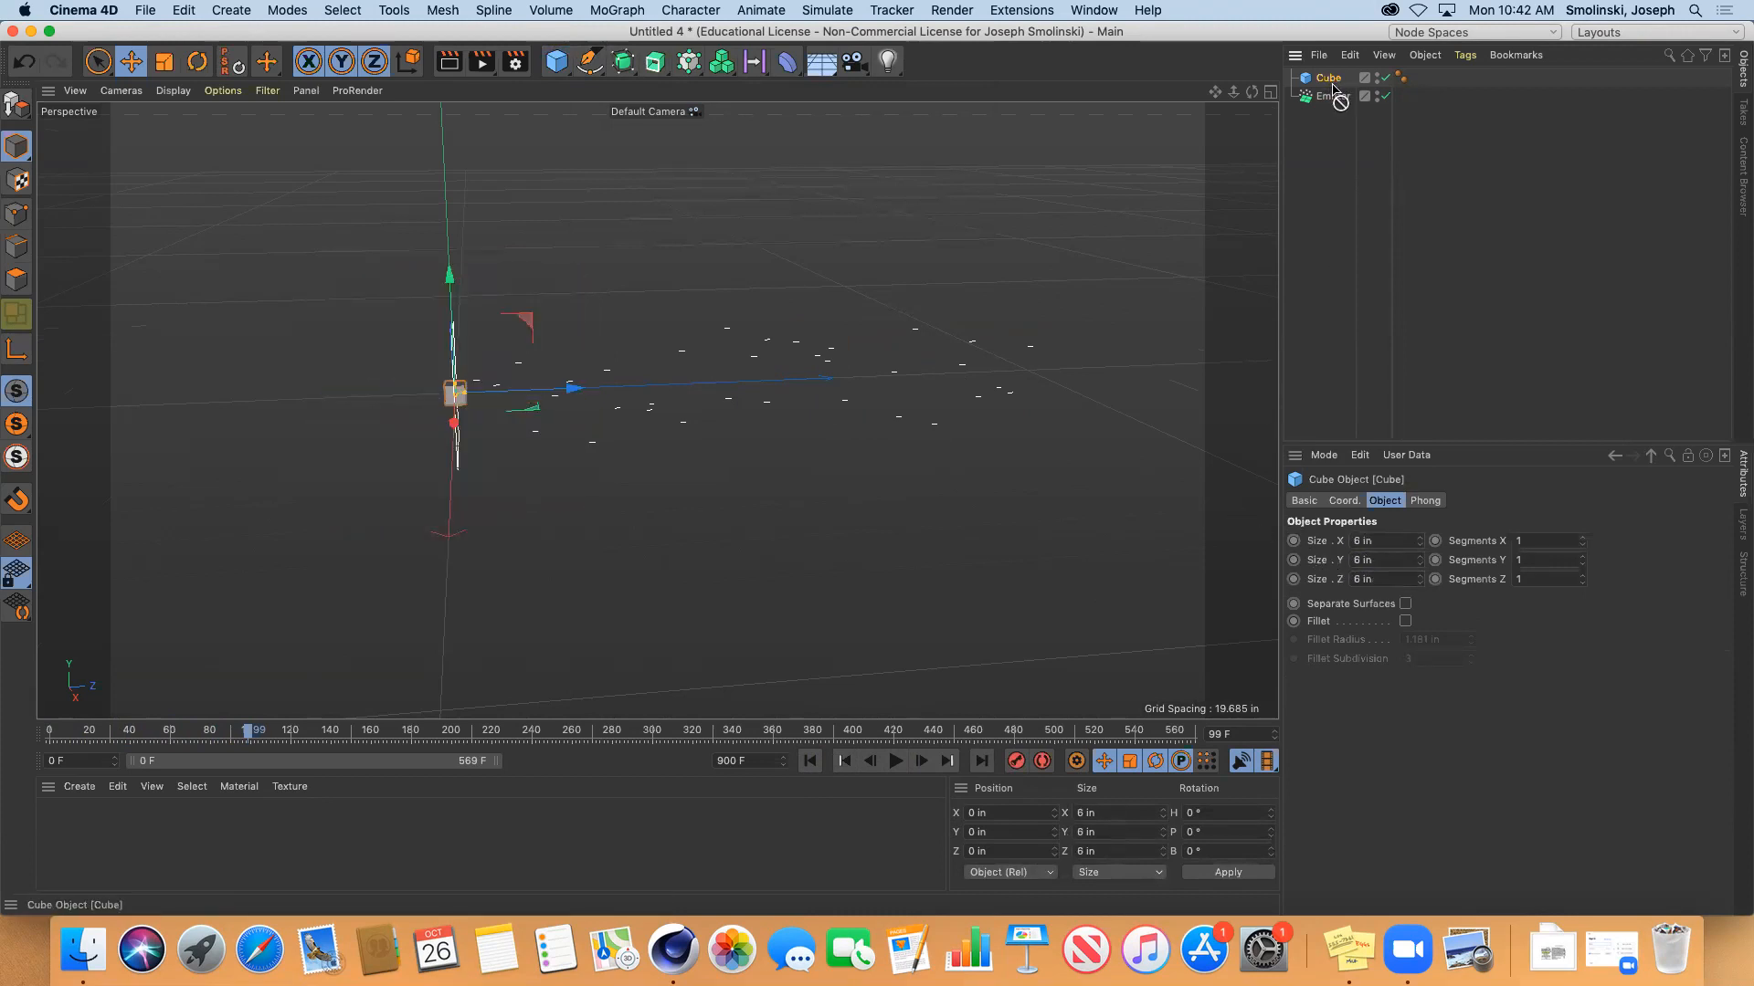
left_click_drag(1328, 78, 1343, 101)
Play from frame 0 to see cubes being emitted, then select the emitter
left_click(810, 762)
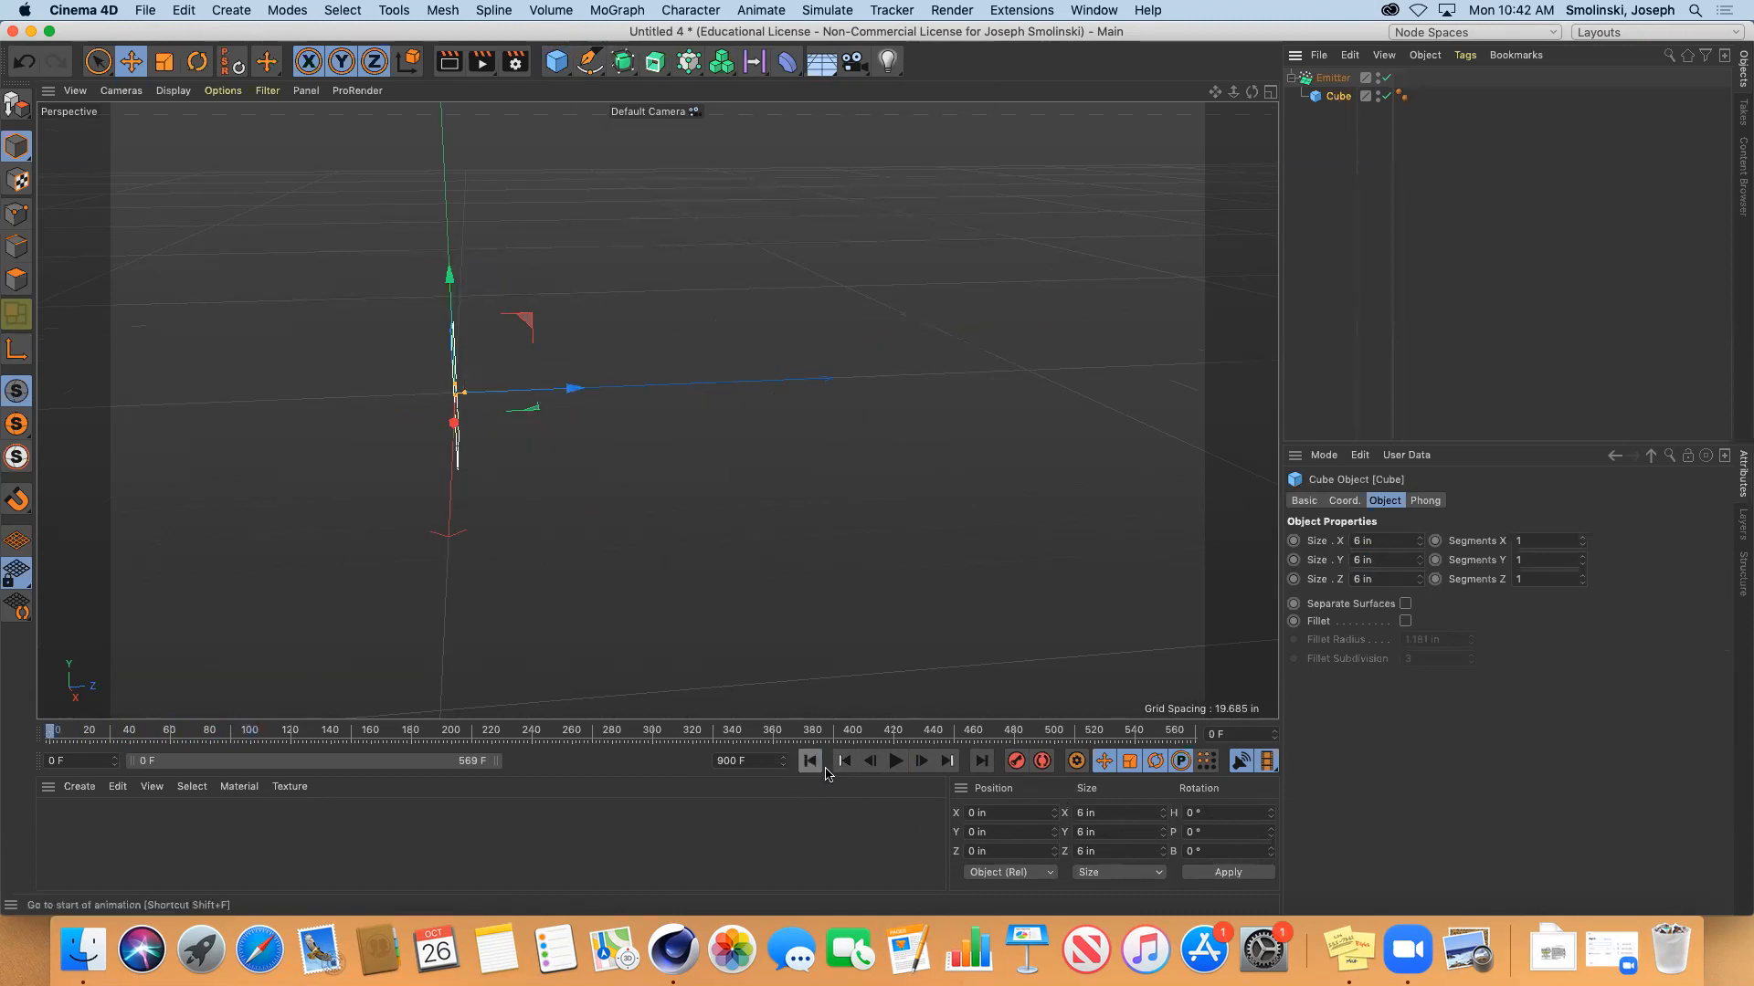
left_click(895, 762)
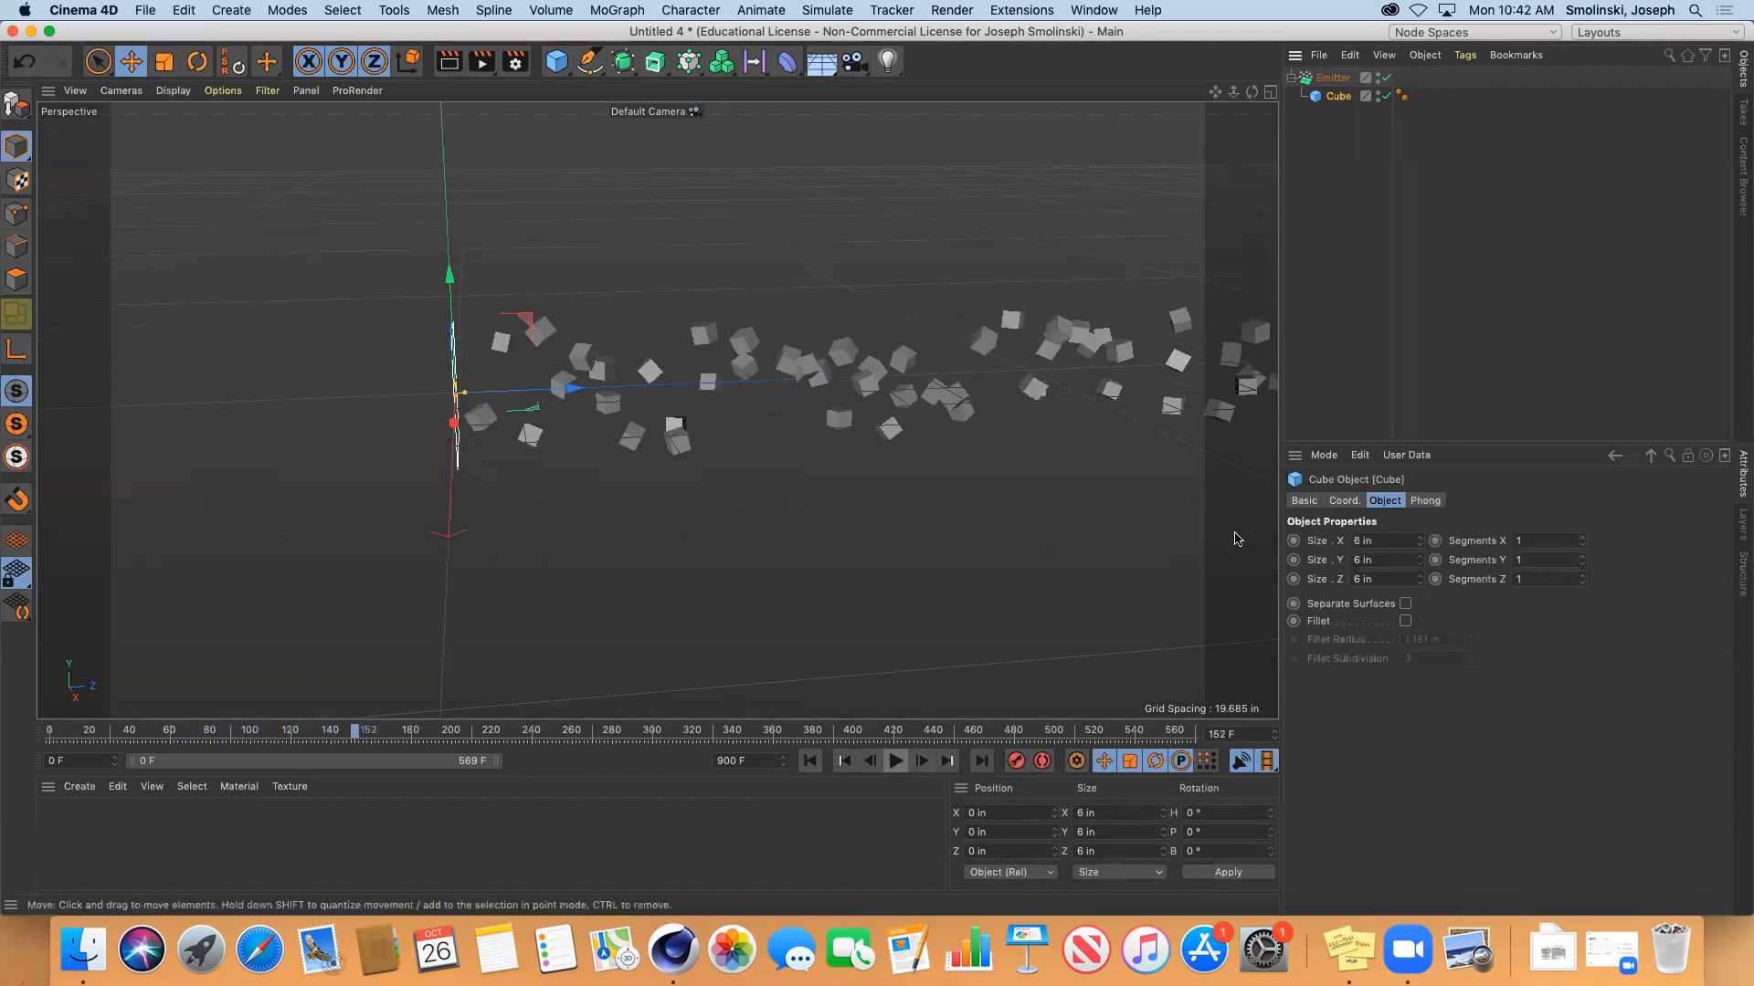
left_click(1333, 76)
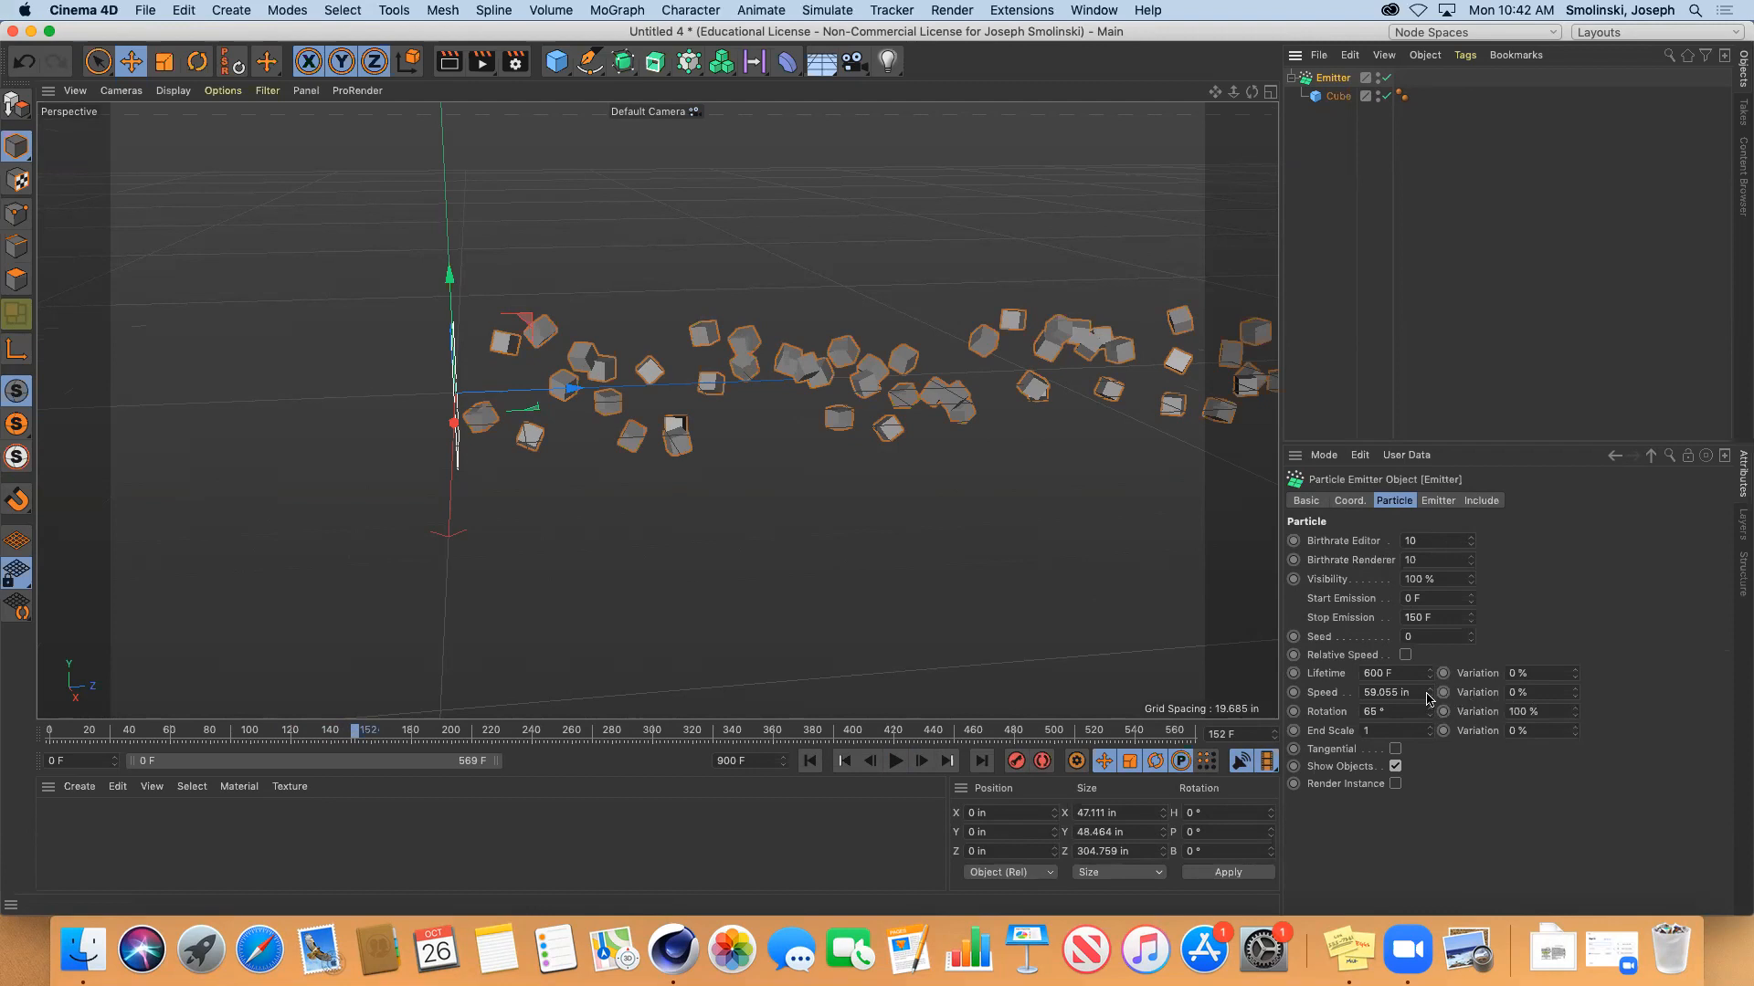
Set particle speed to 10 in and preview the slower emission, then rewind
left_click_drag(1410, 693, 1318, 691)
type("6")
left_click(812, 763)
left_click(894, 762)
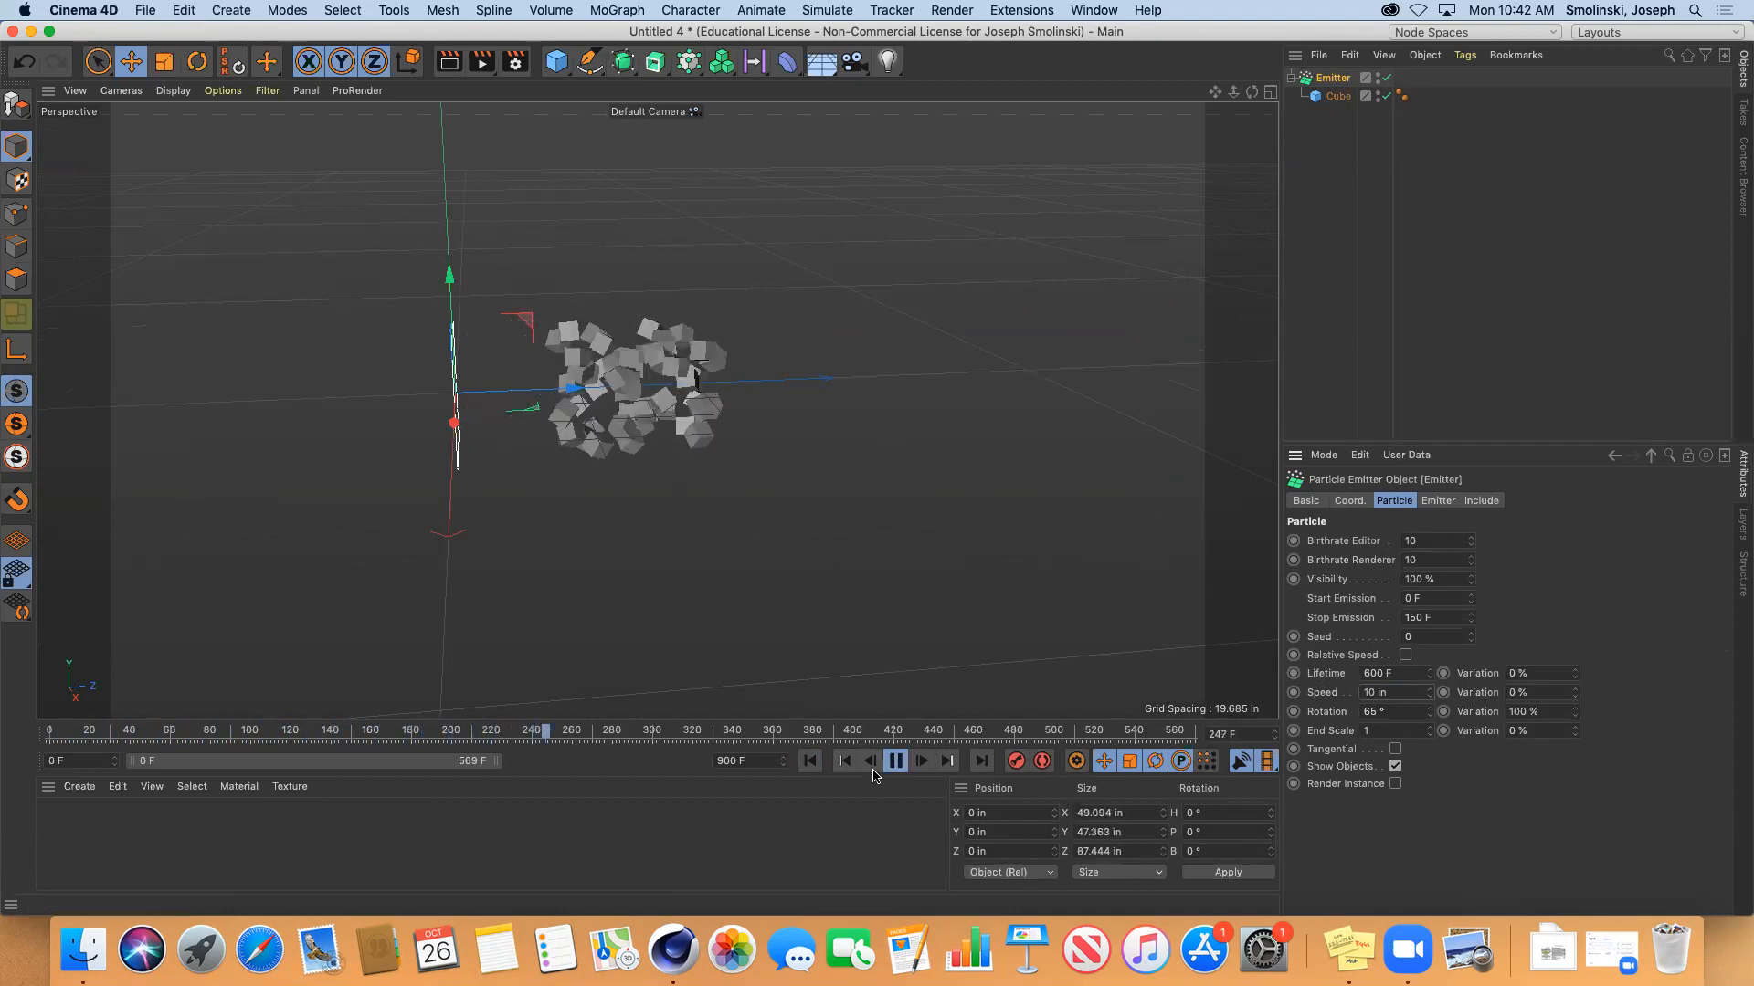
left_click(810, 760)
left_click(893, 761)
left_click(810, 759)
Set particle speed to 200 in and preview the faster emission, then rewind
double_click(1375, 692)
type("200")
key("Return")
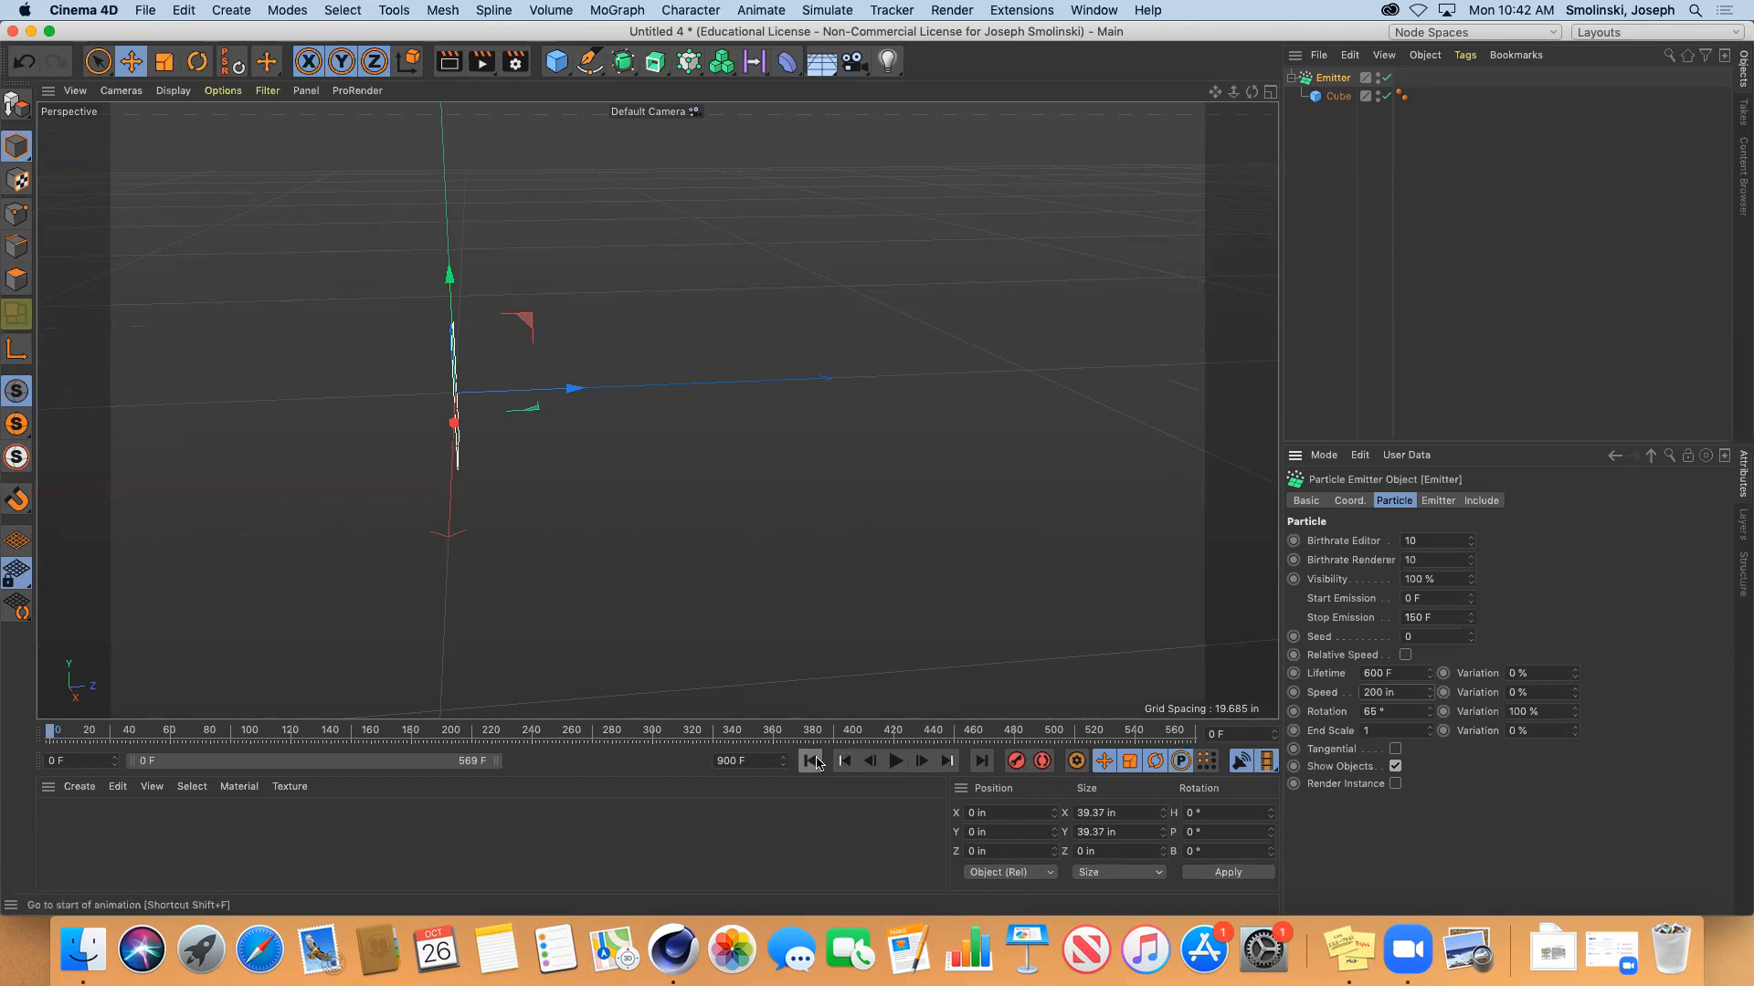
left_click(893, 763)
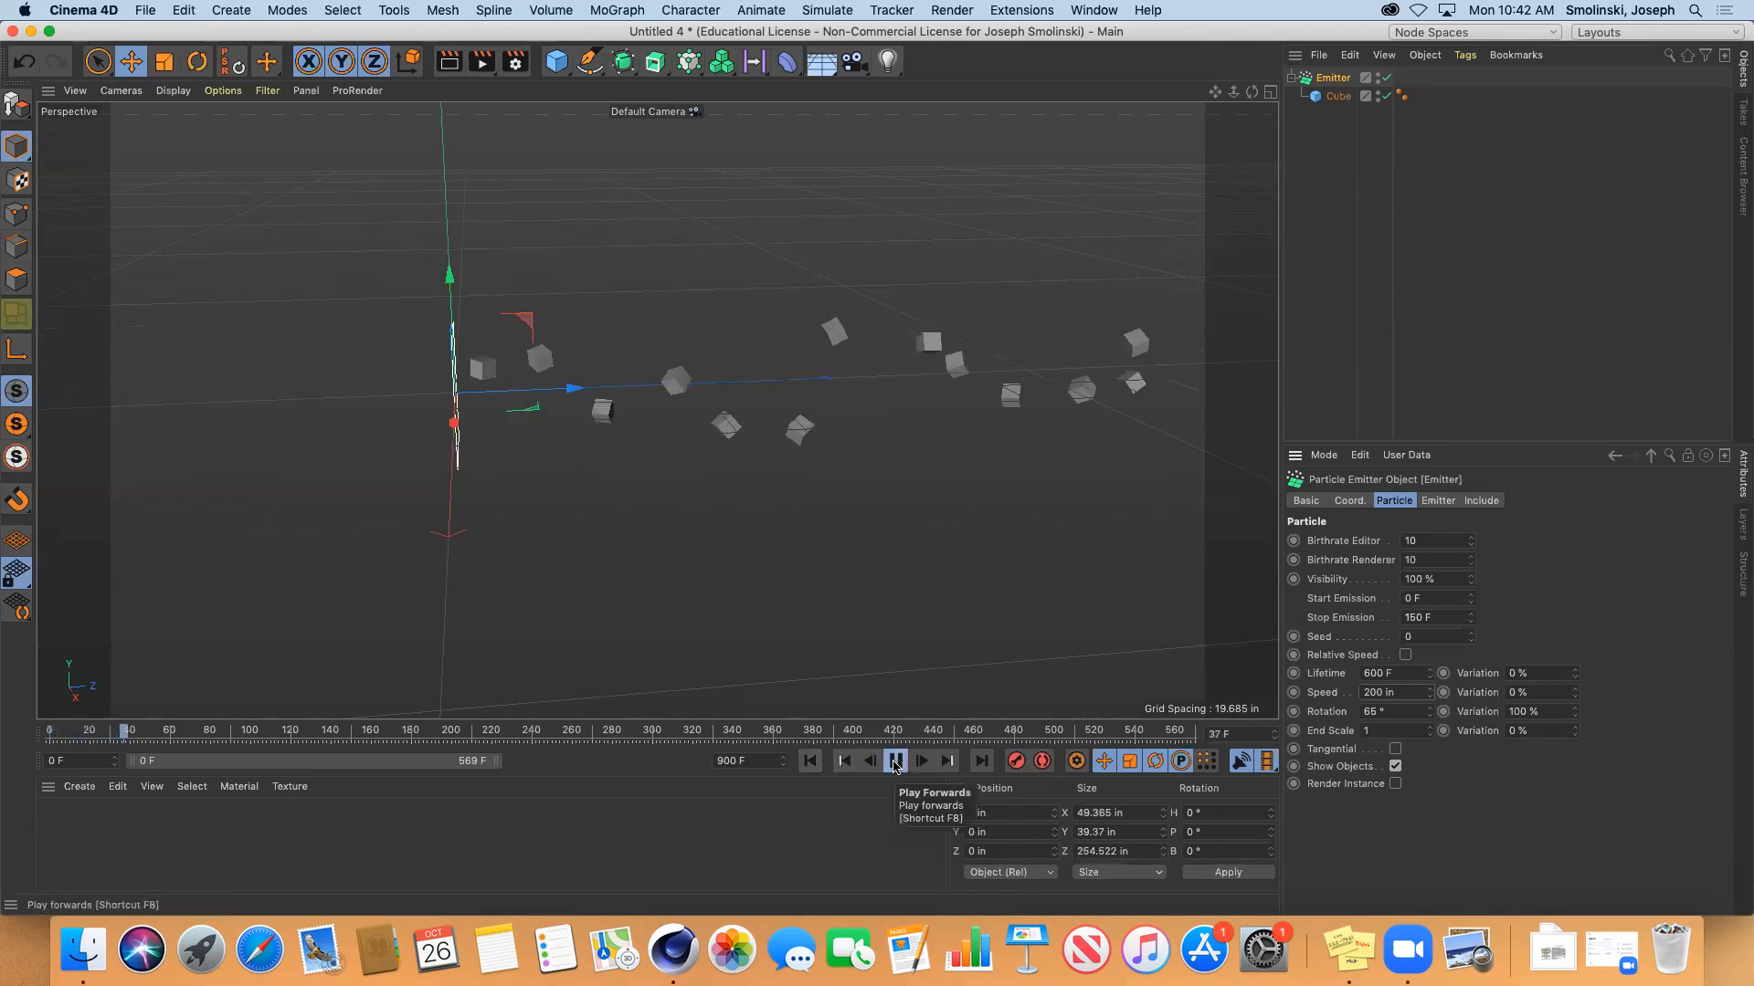
left_click(810, 762)
Settle on a particle speed of 50 in, preview it and rewind
double_click(1376, 691)
type("50")
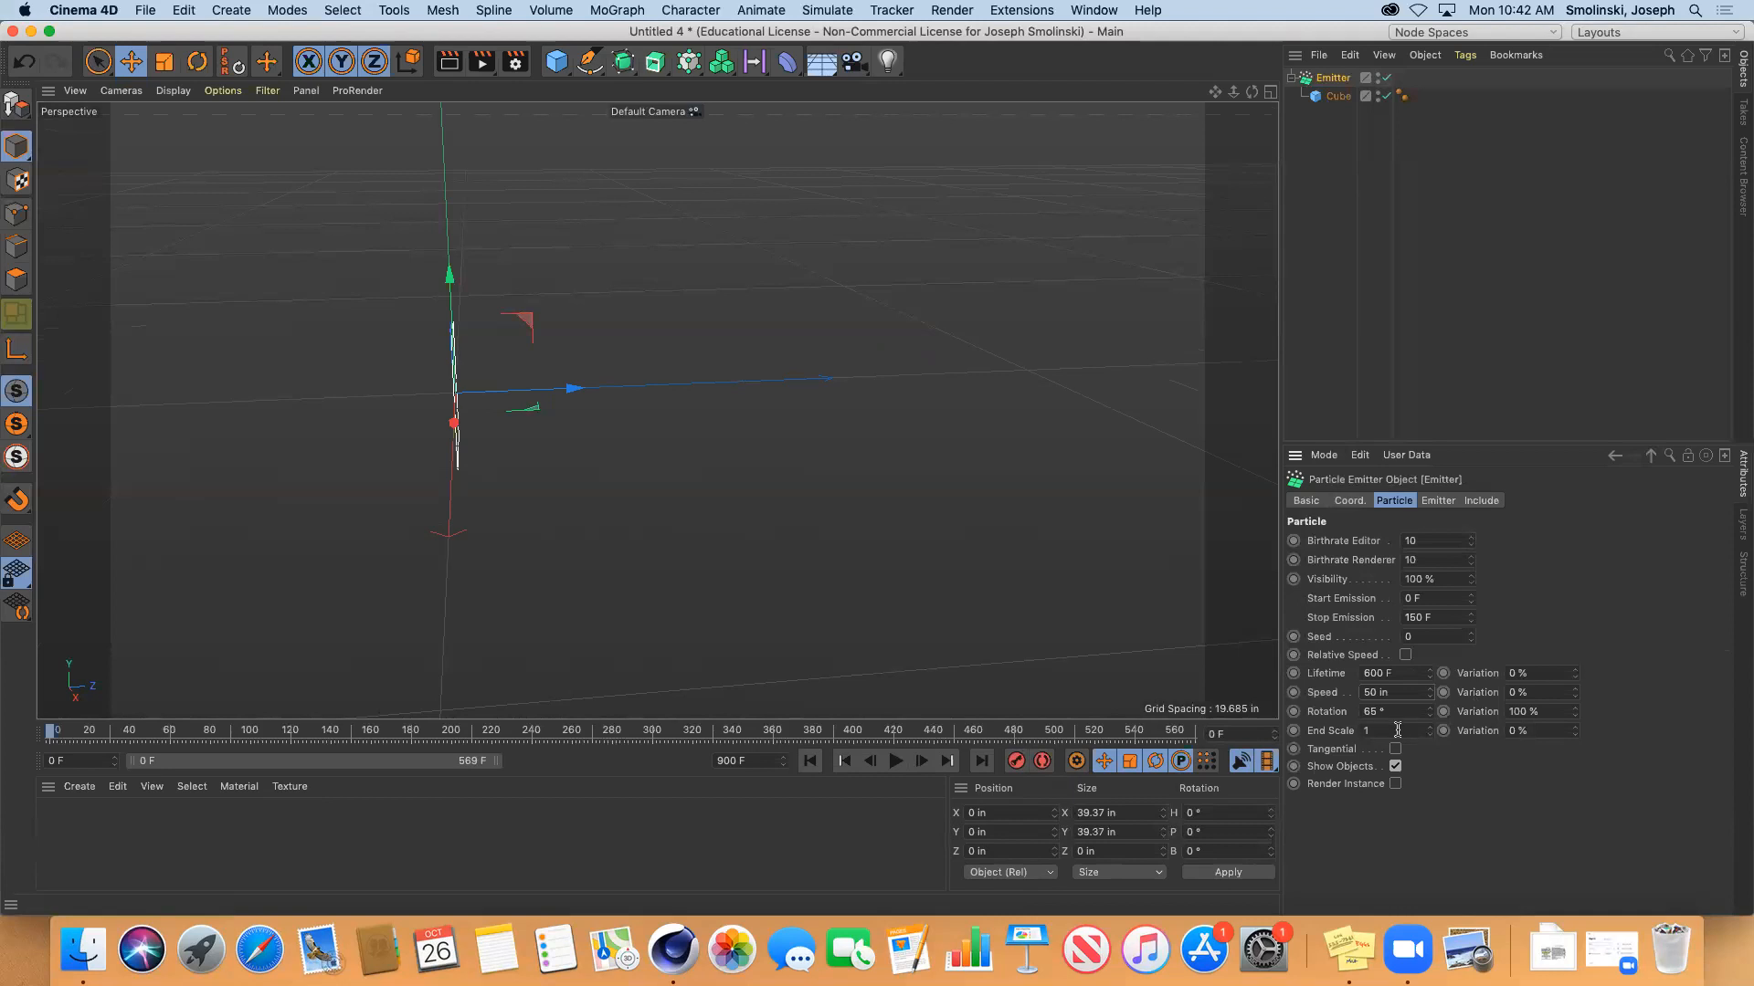
left_click(896, 762)
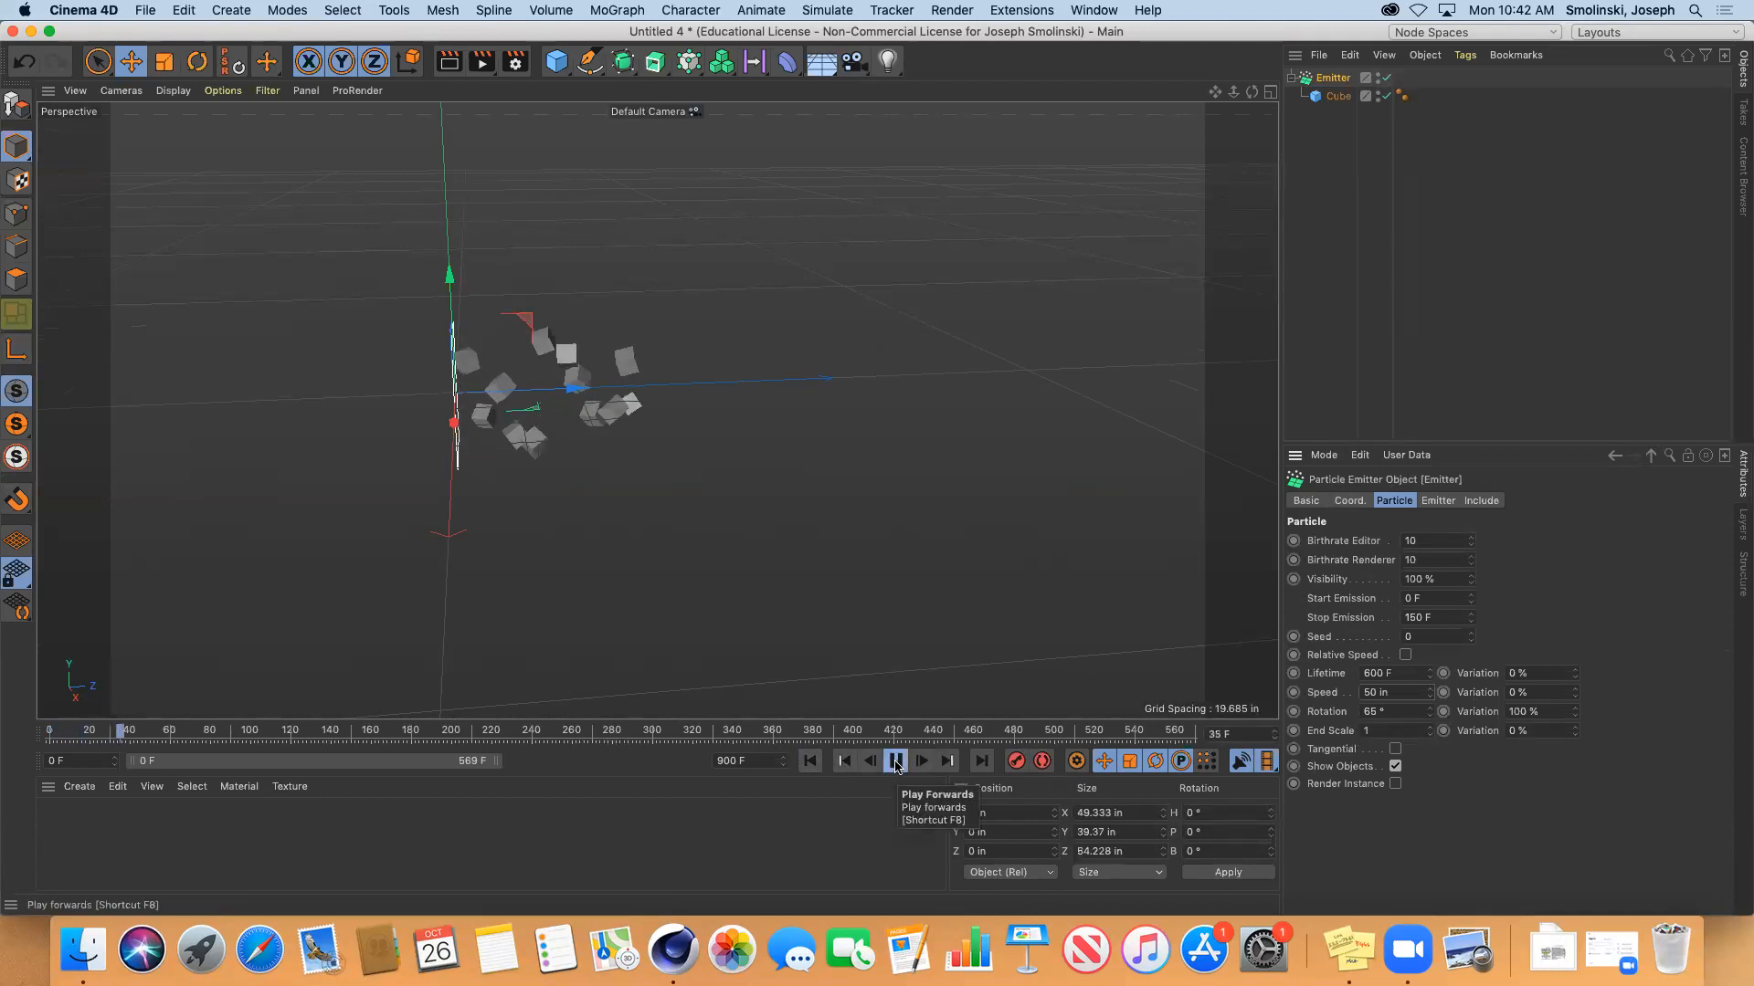
left_click(809, 761)
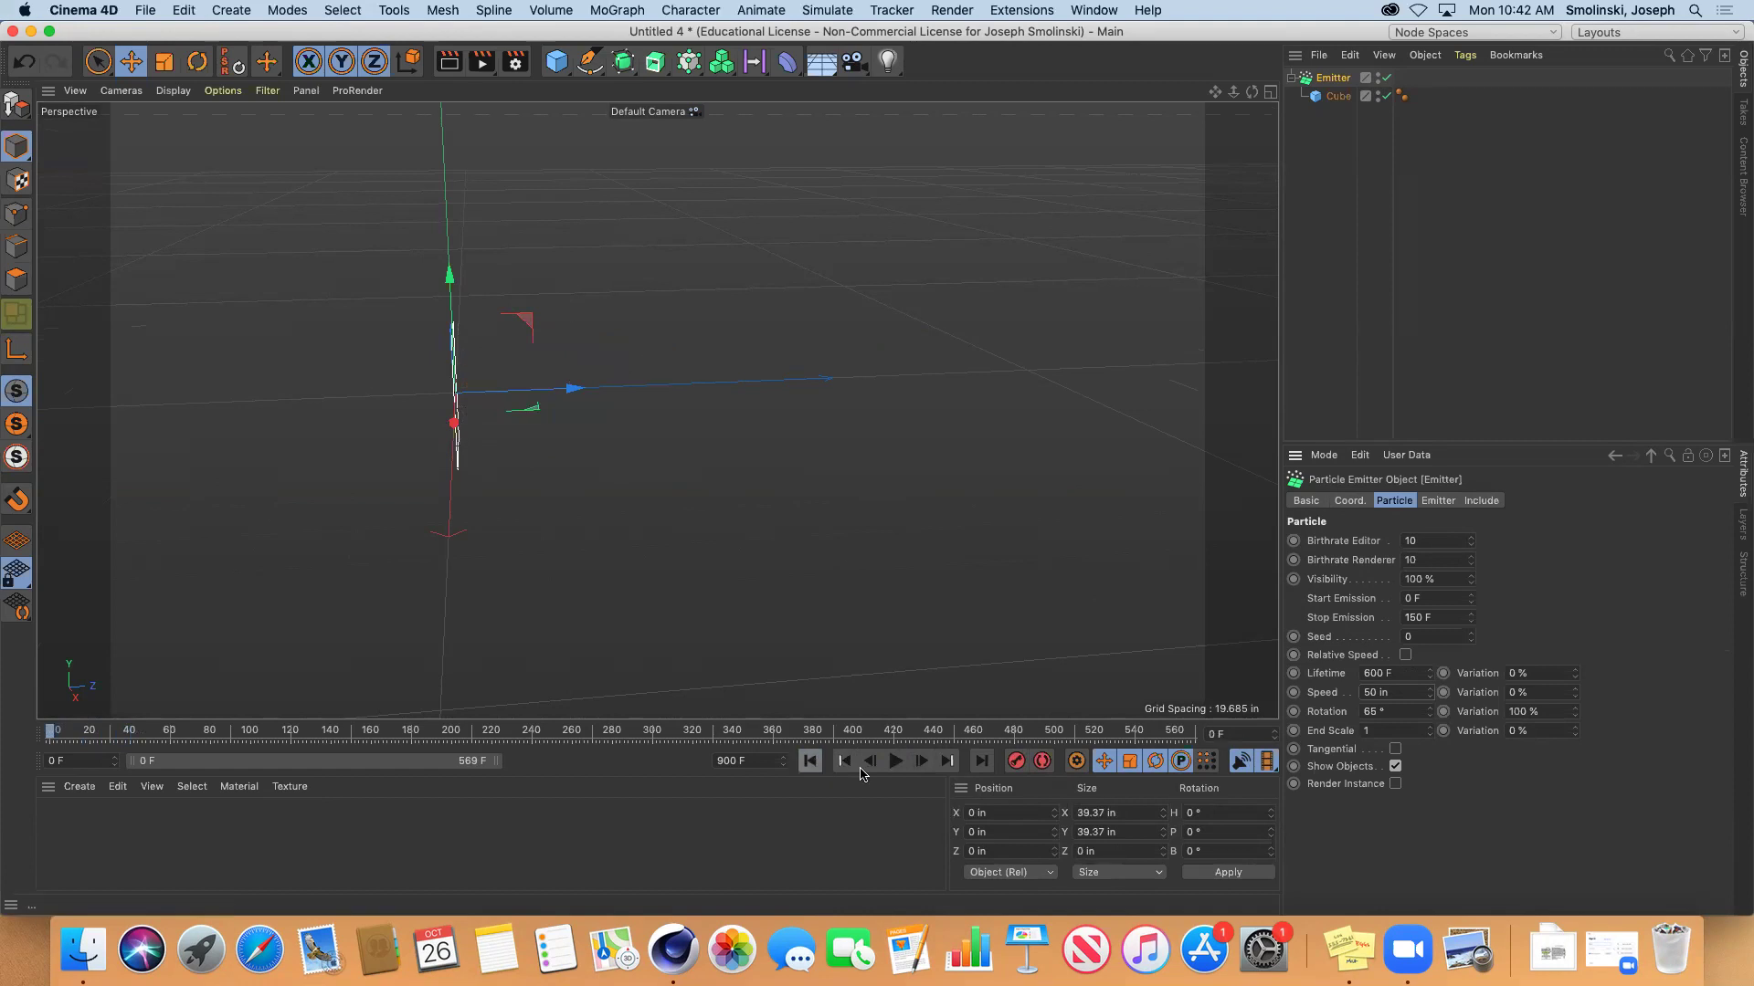
Set End Scale to 5 and preview the cubes growing as they fly
double_click(1382, 731)
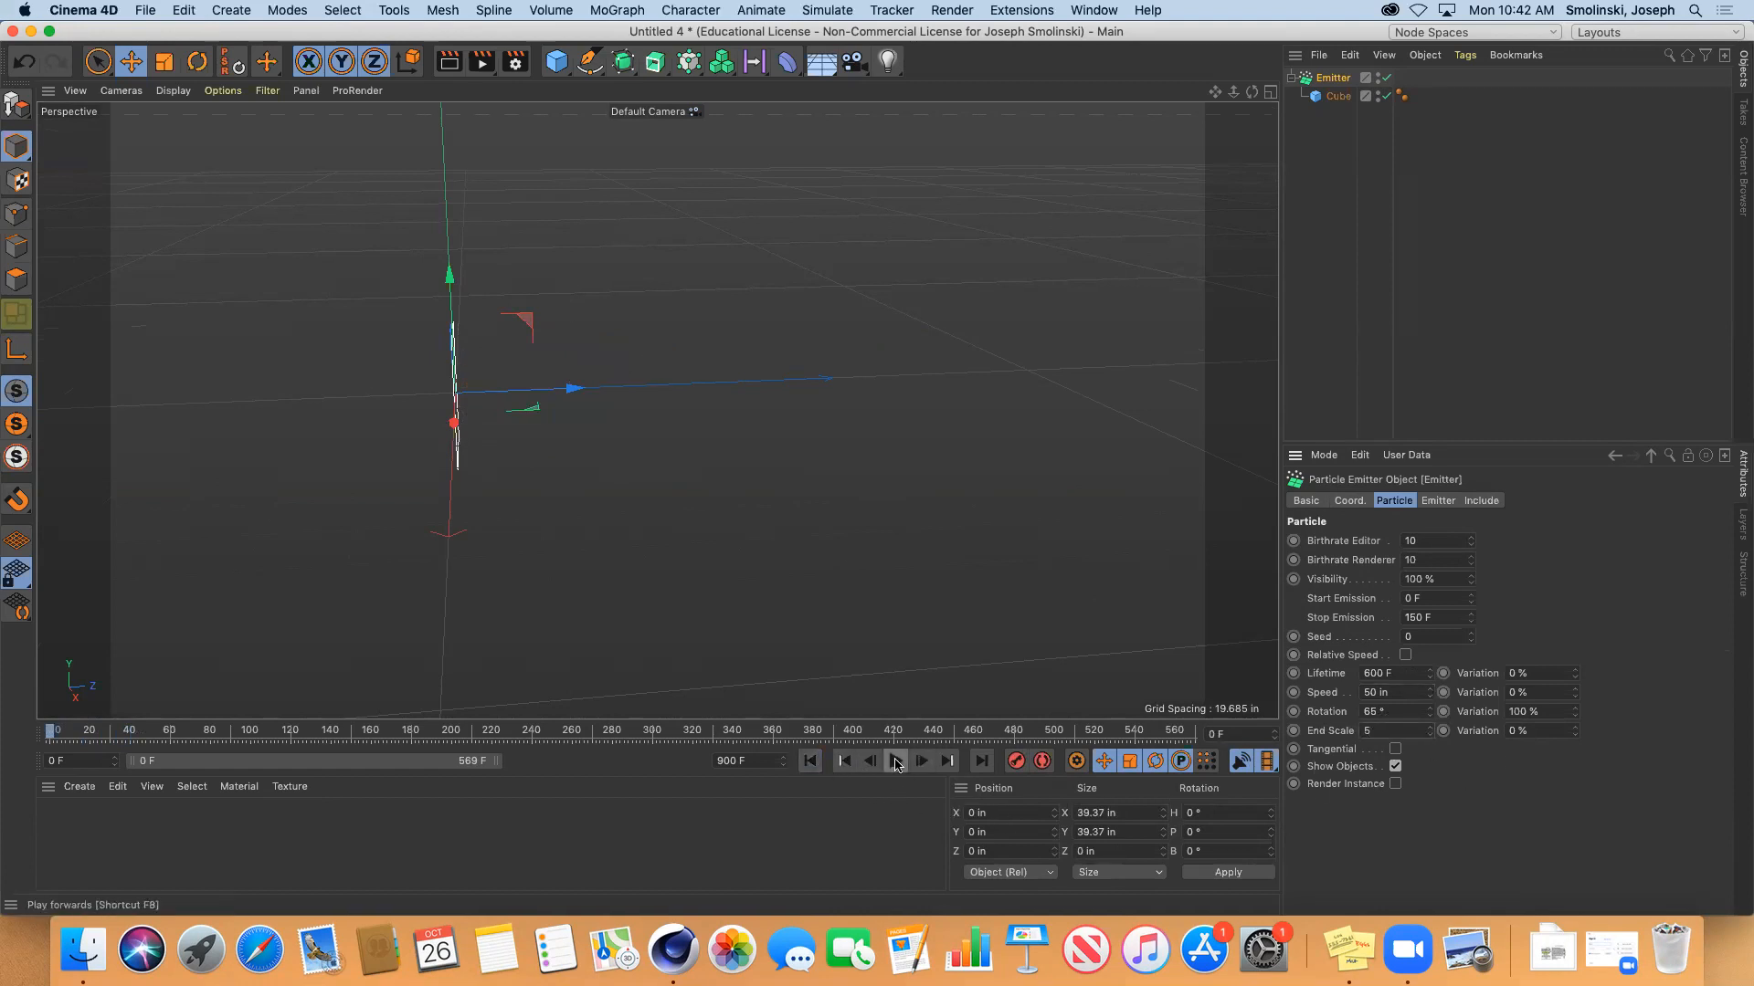
type("5")
left_click(895, 762)
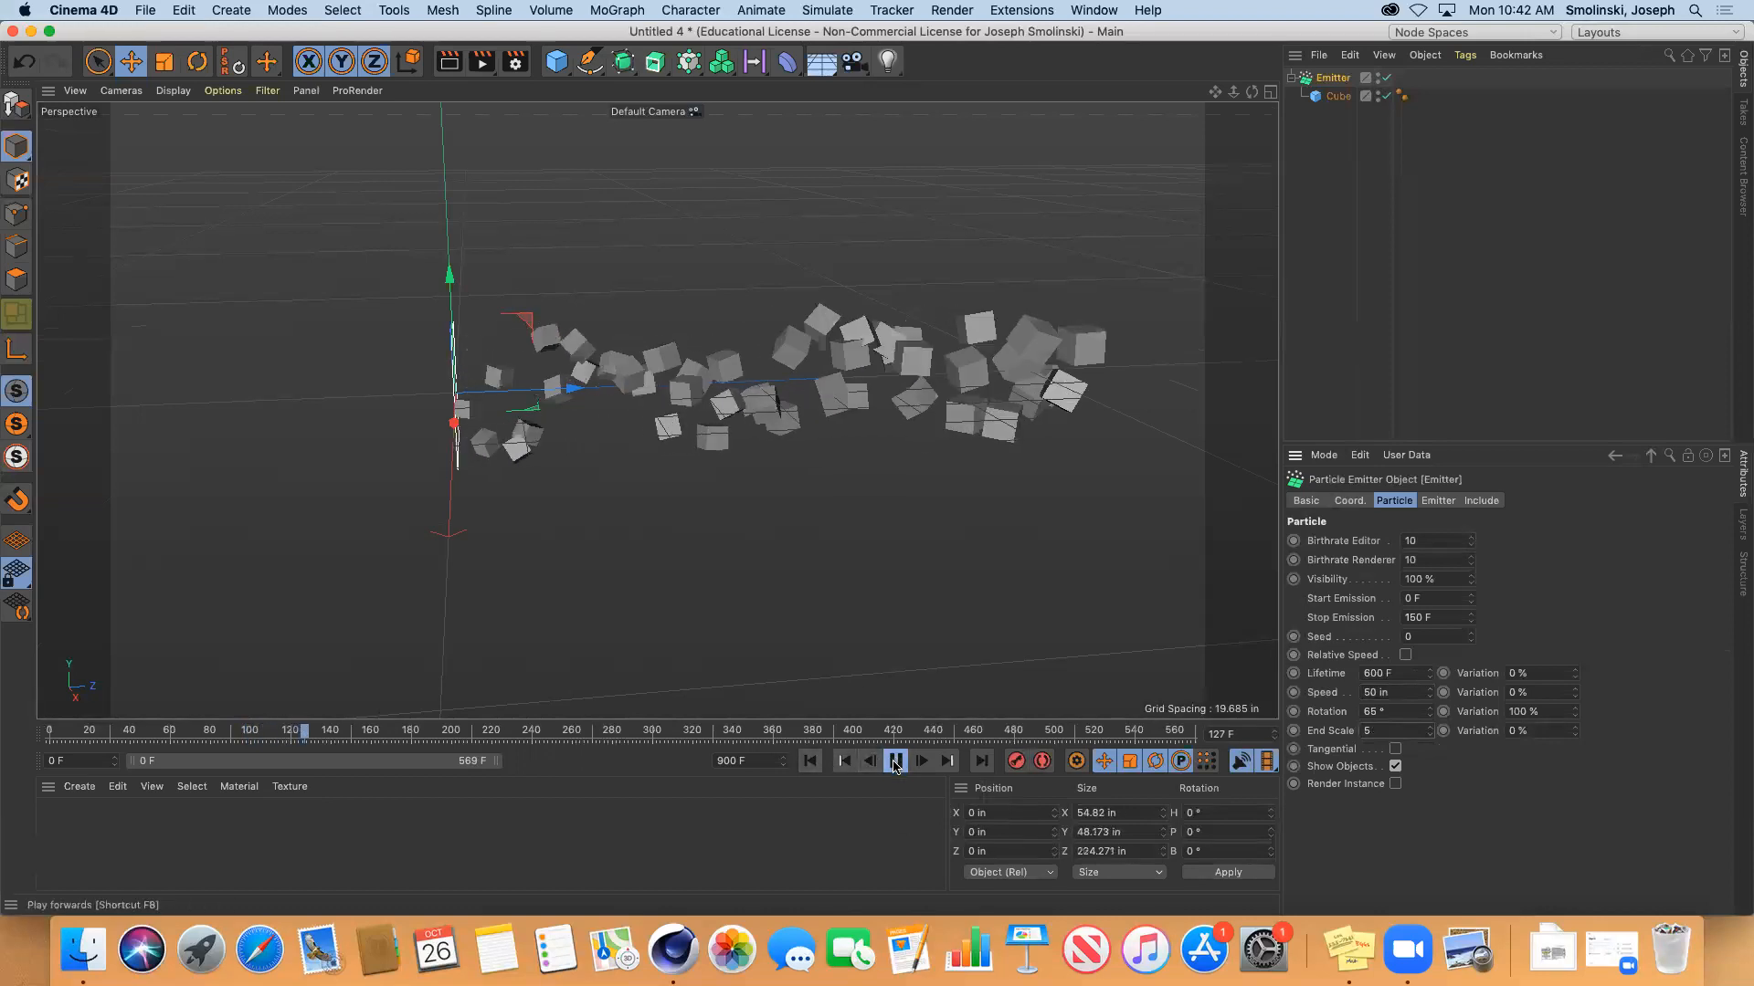
key("F8")
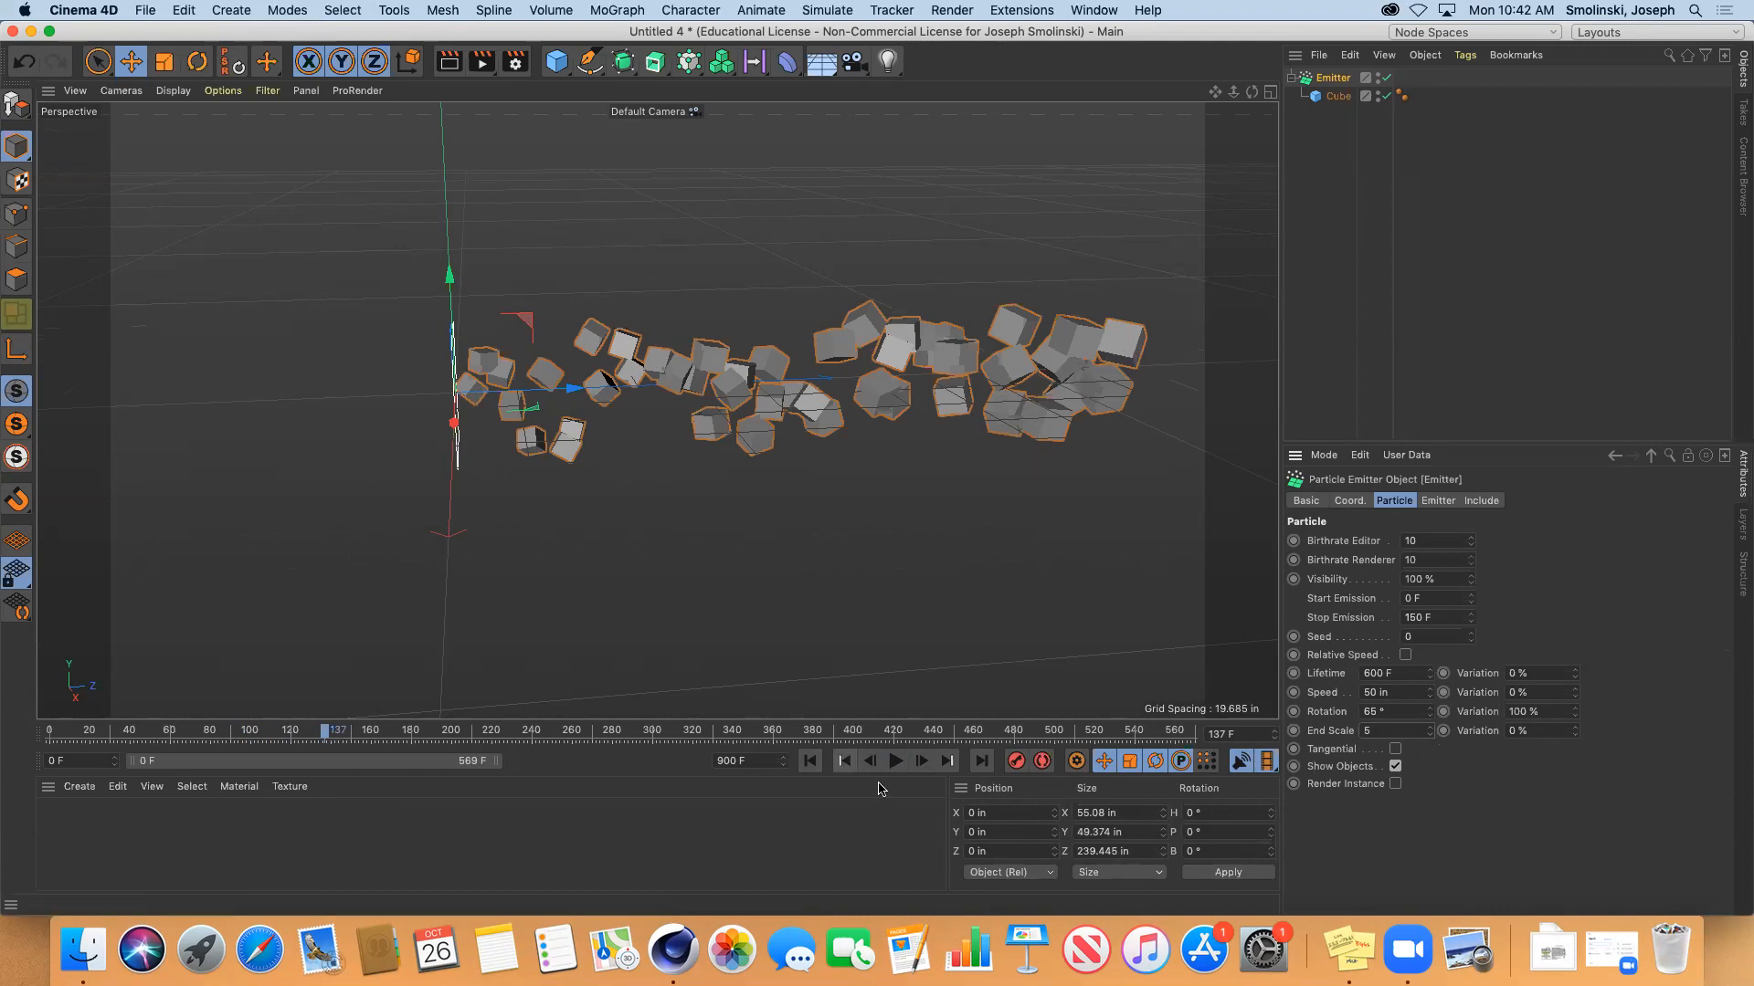
left_click(896, 761)
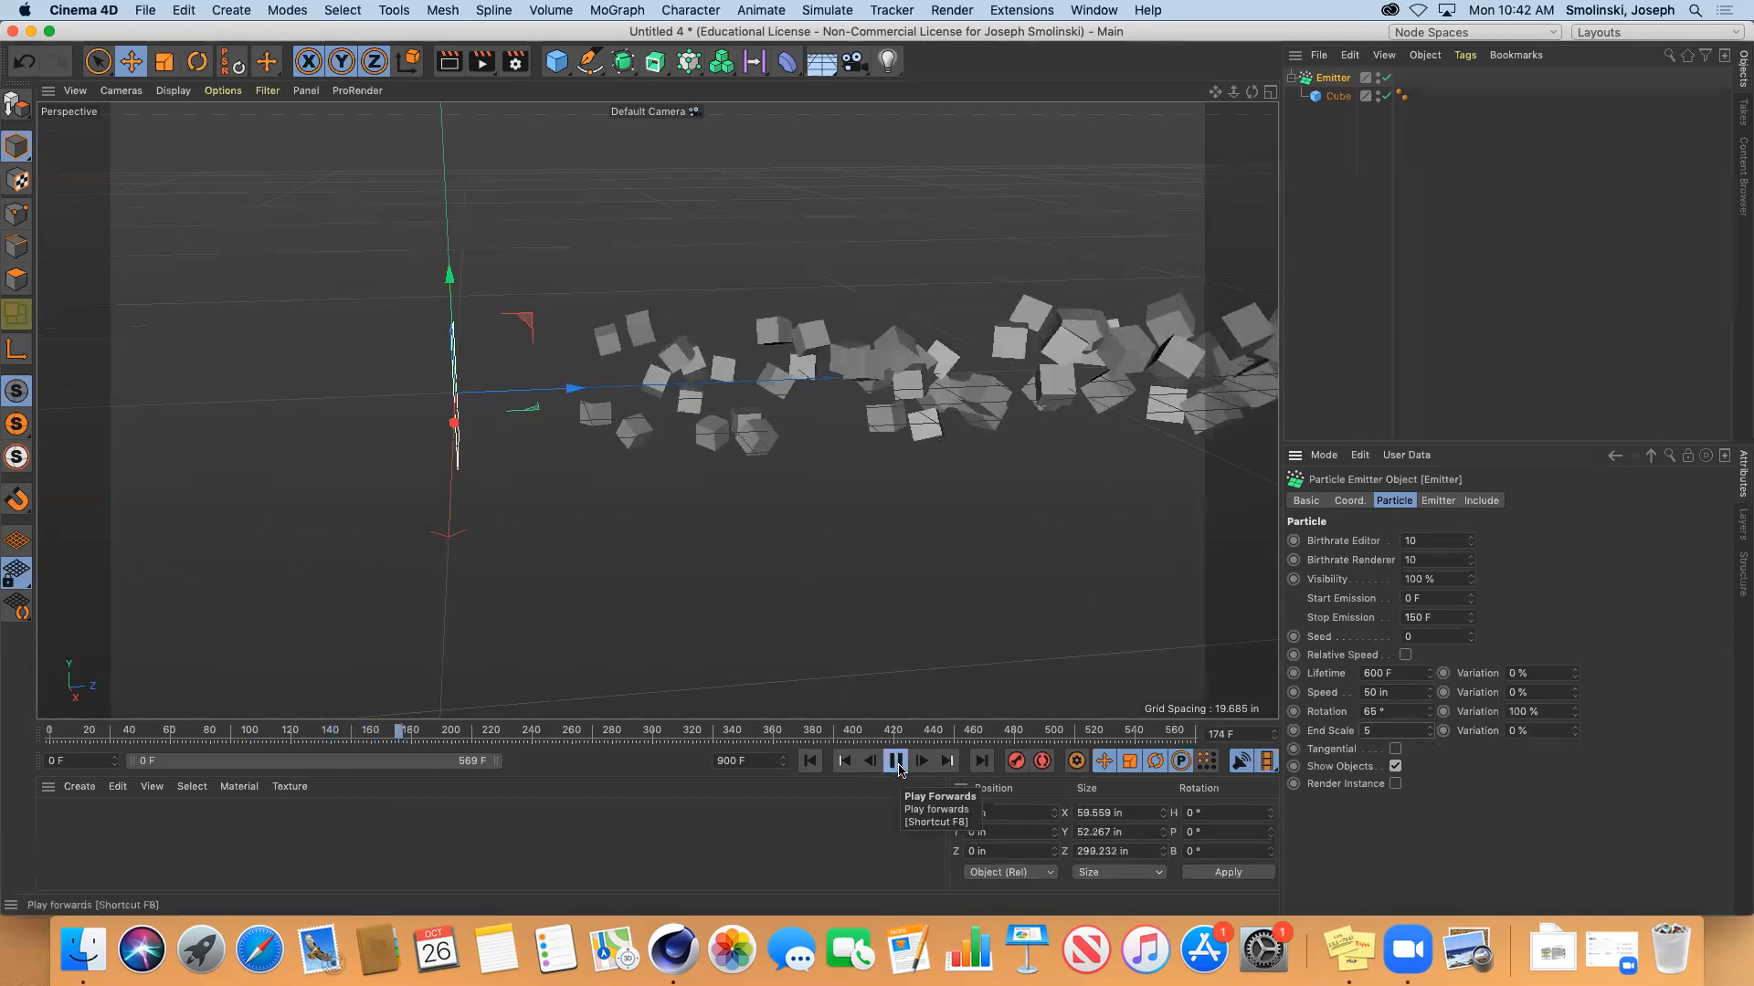
left_click(896, 761)
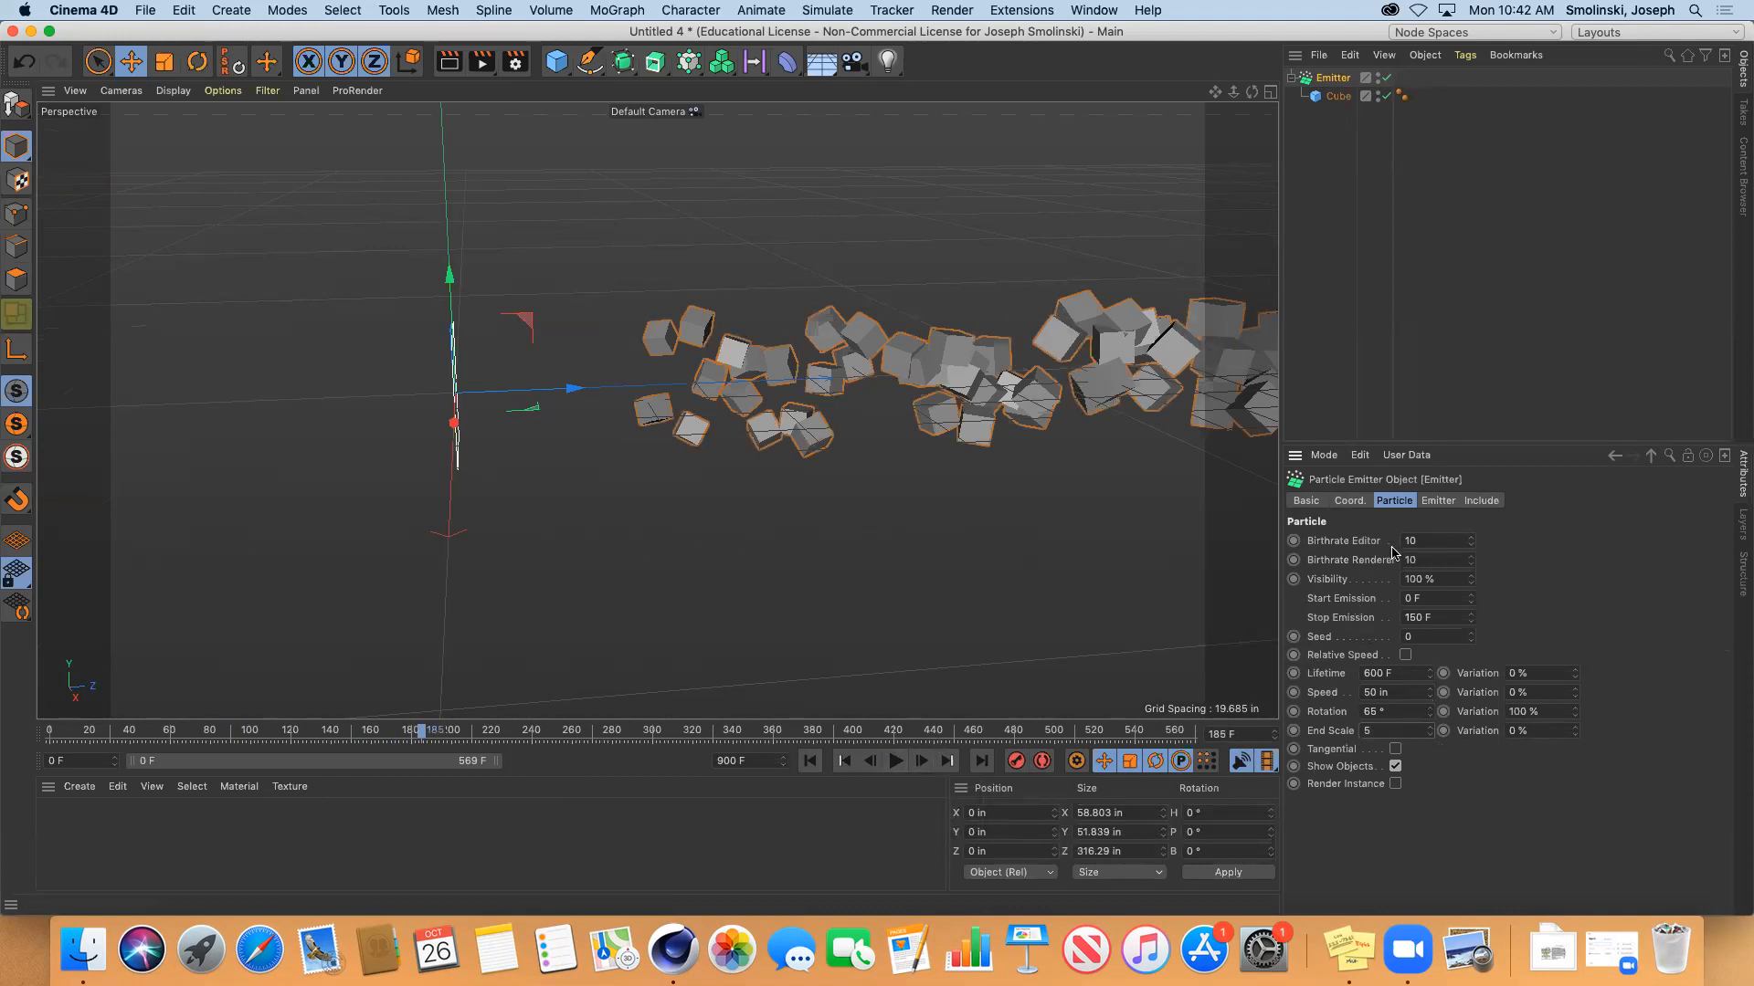
Keep the Pyramid emitter type and set Angle Vertical to 90°
left_click(1439, 501)
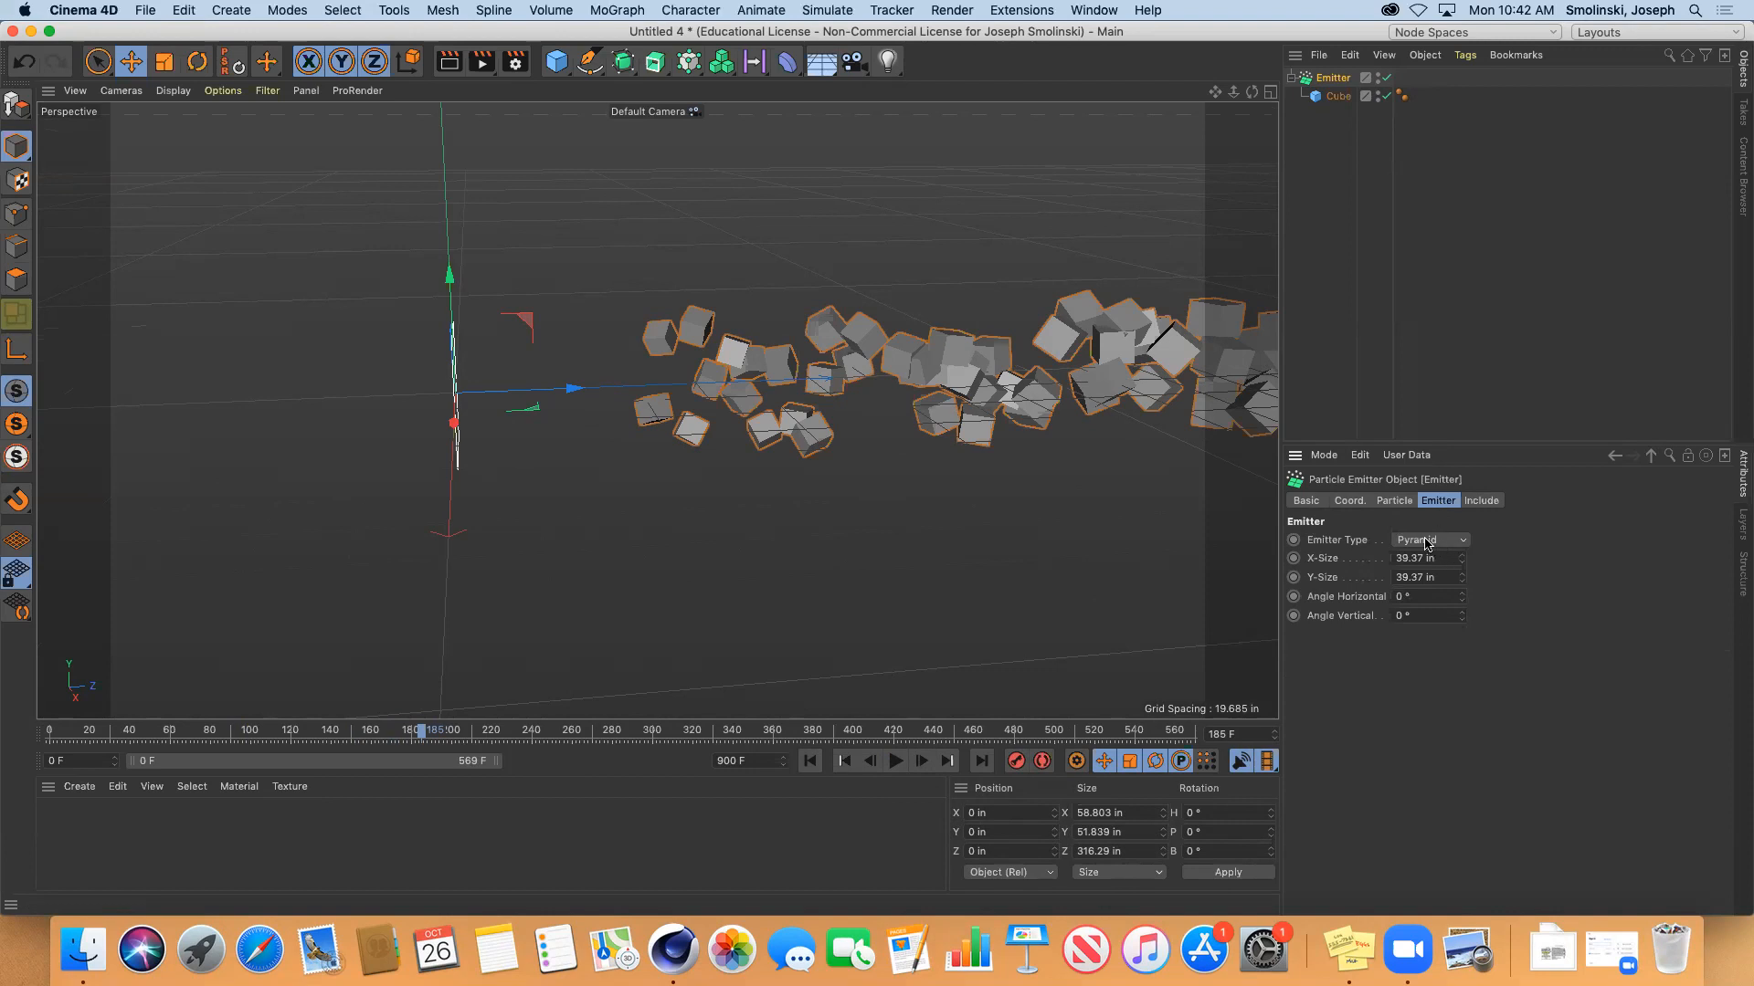
left_click(1422, 541)
left_click(1421, 545)
left_click(1404, 614)
Replay the emission with vertical spread, pause and orbit to face the emitter
left_click(811, 760)
left_click(895, 760)
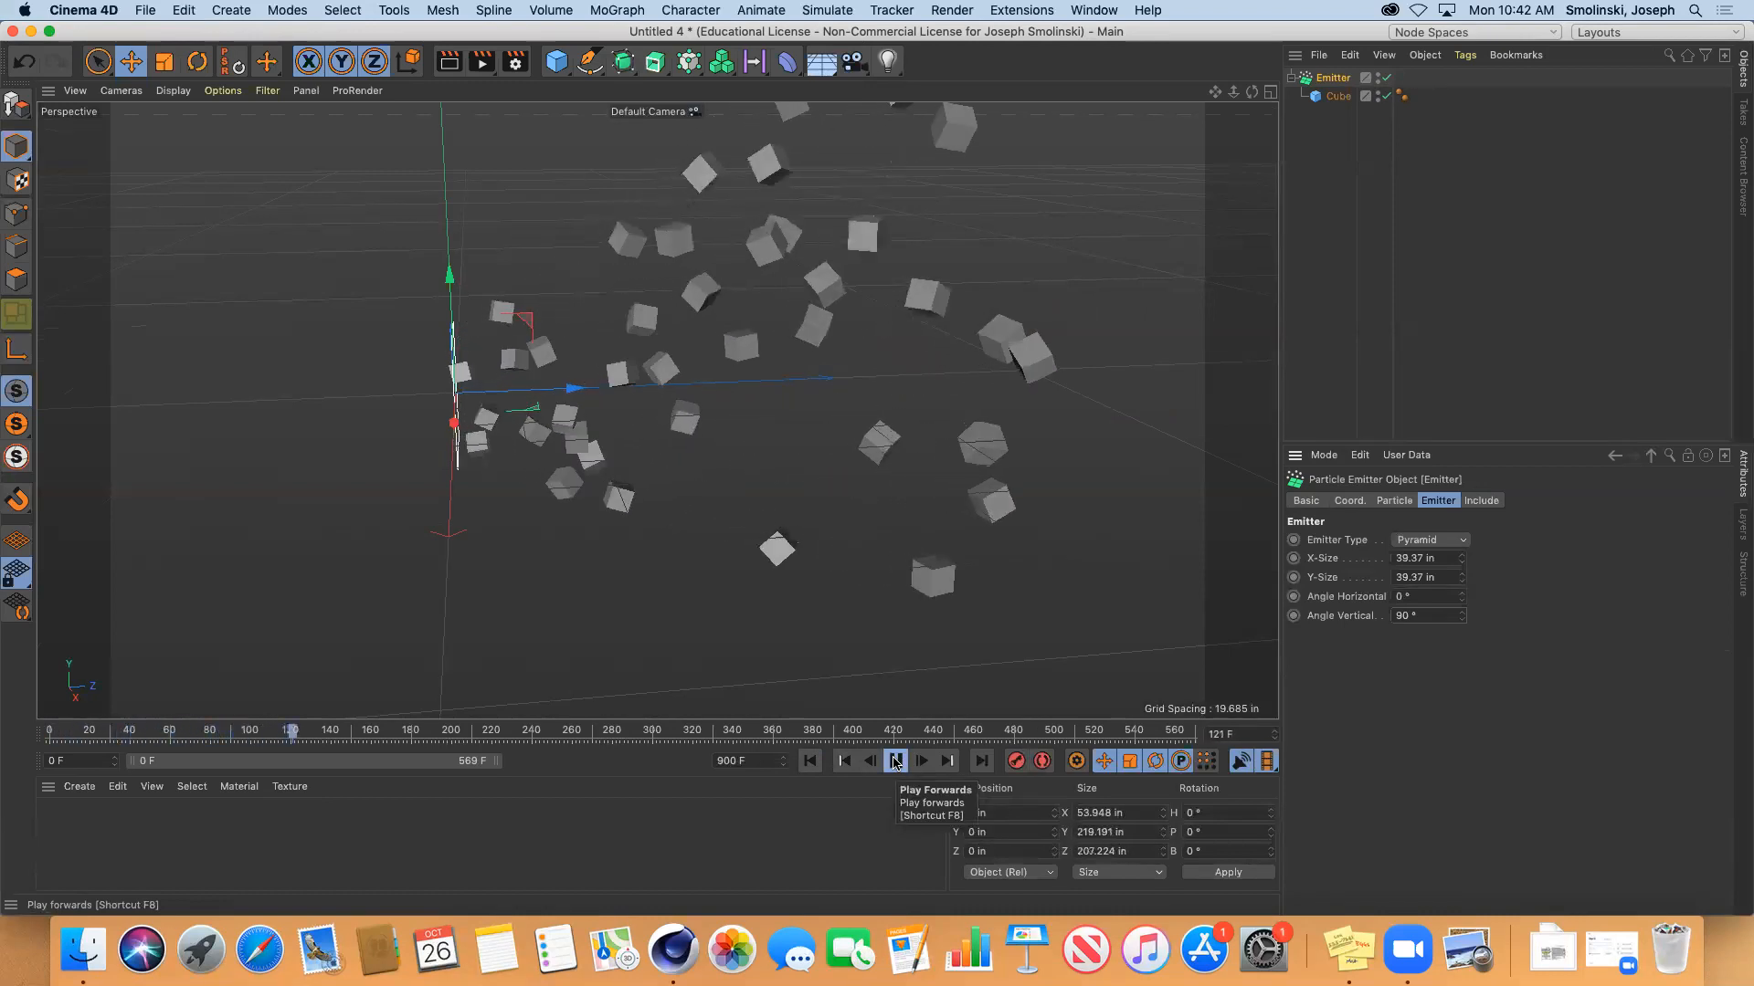
left_click(894, 761)
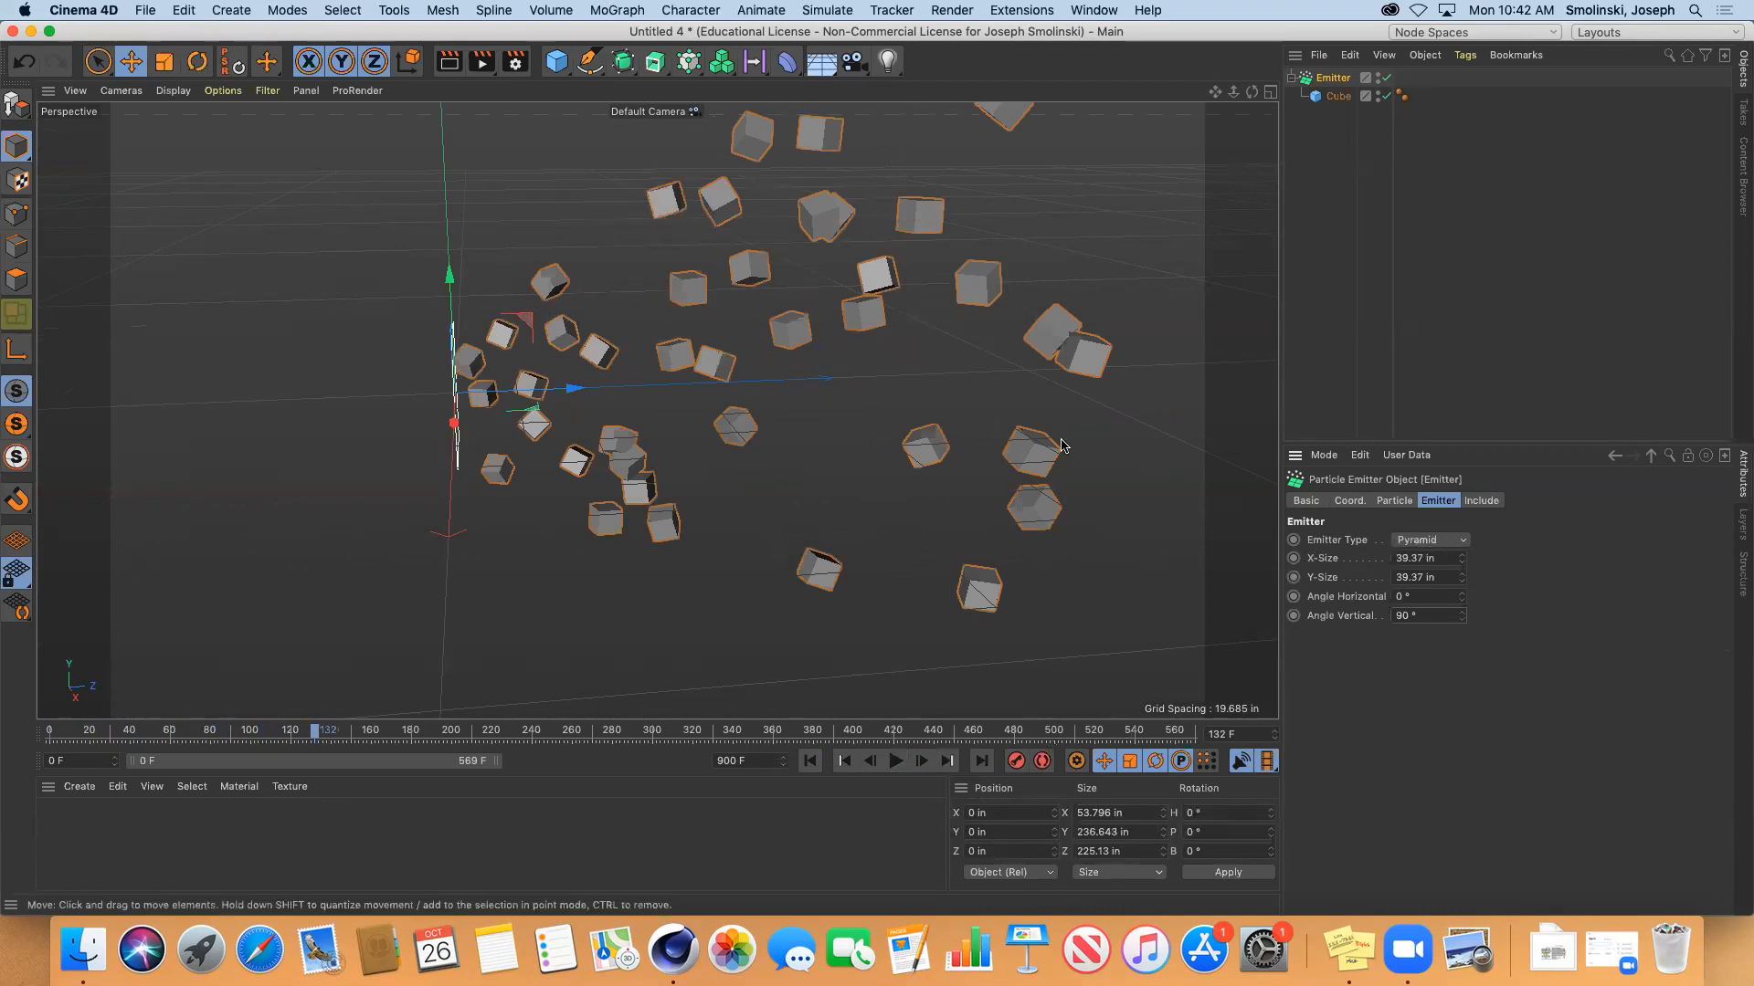
left_click_drag(1251, 92, 1124, 207)
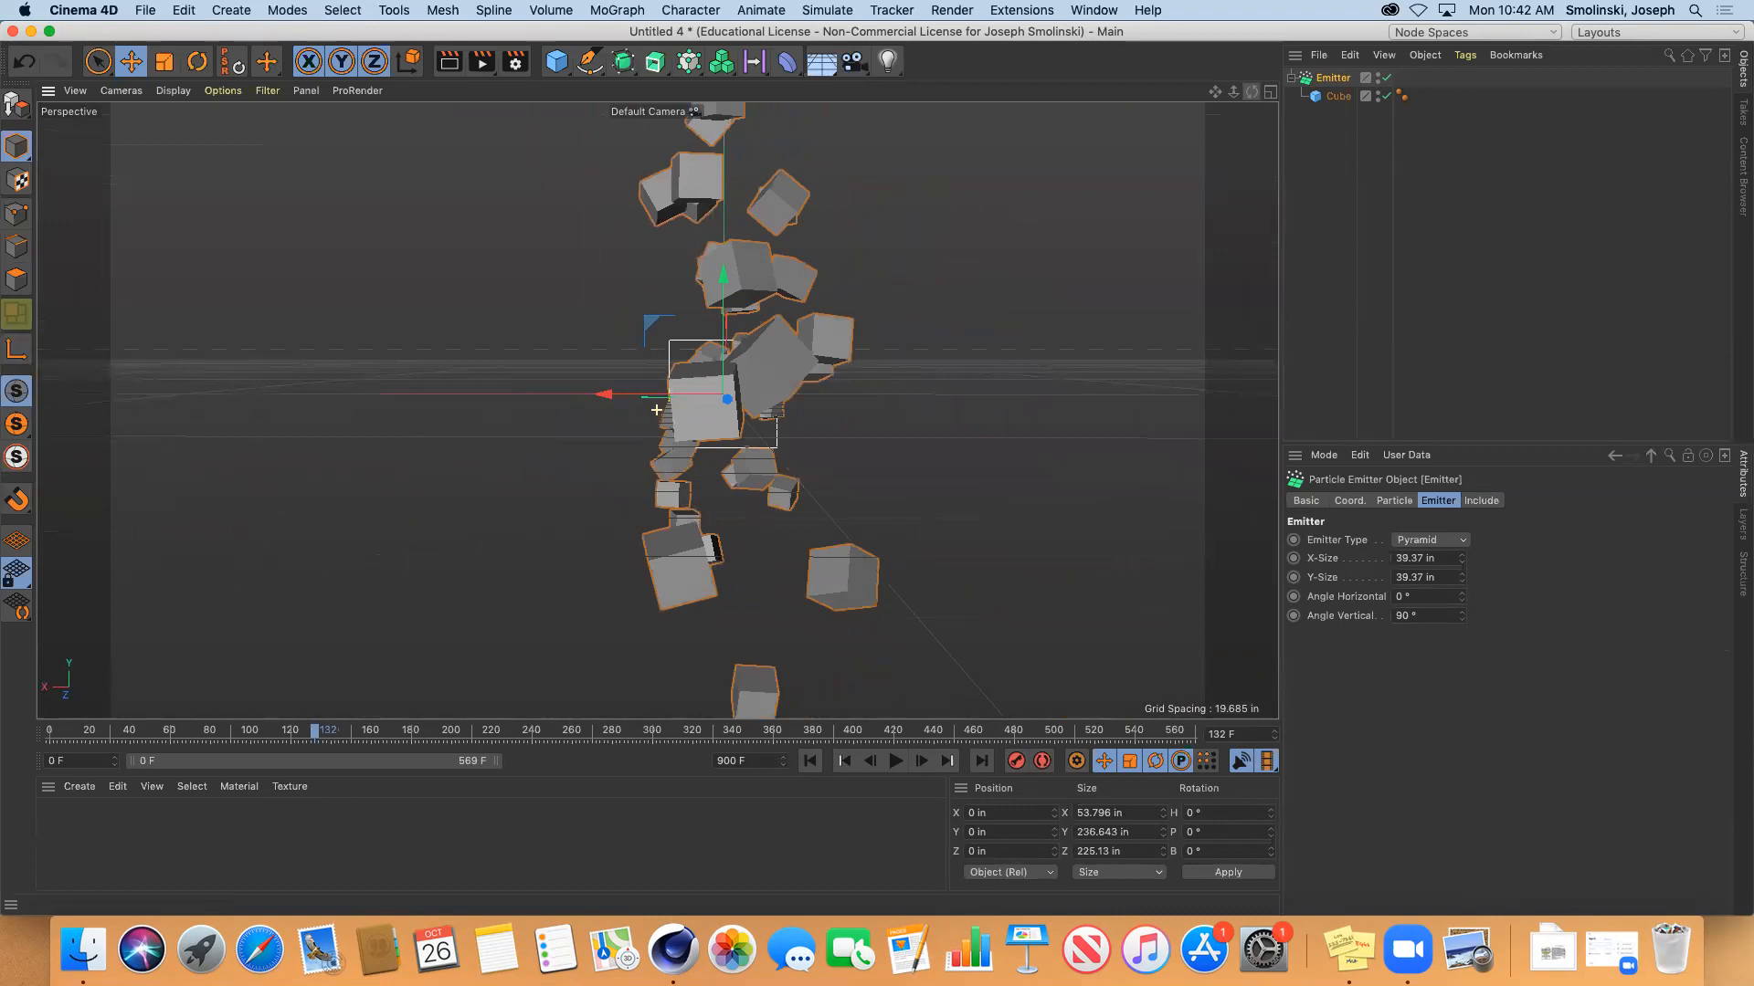
Set Angle Horizontal to 90° and preview the outward burst of cubes
left_click(810, 760)
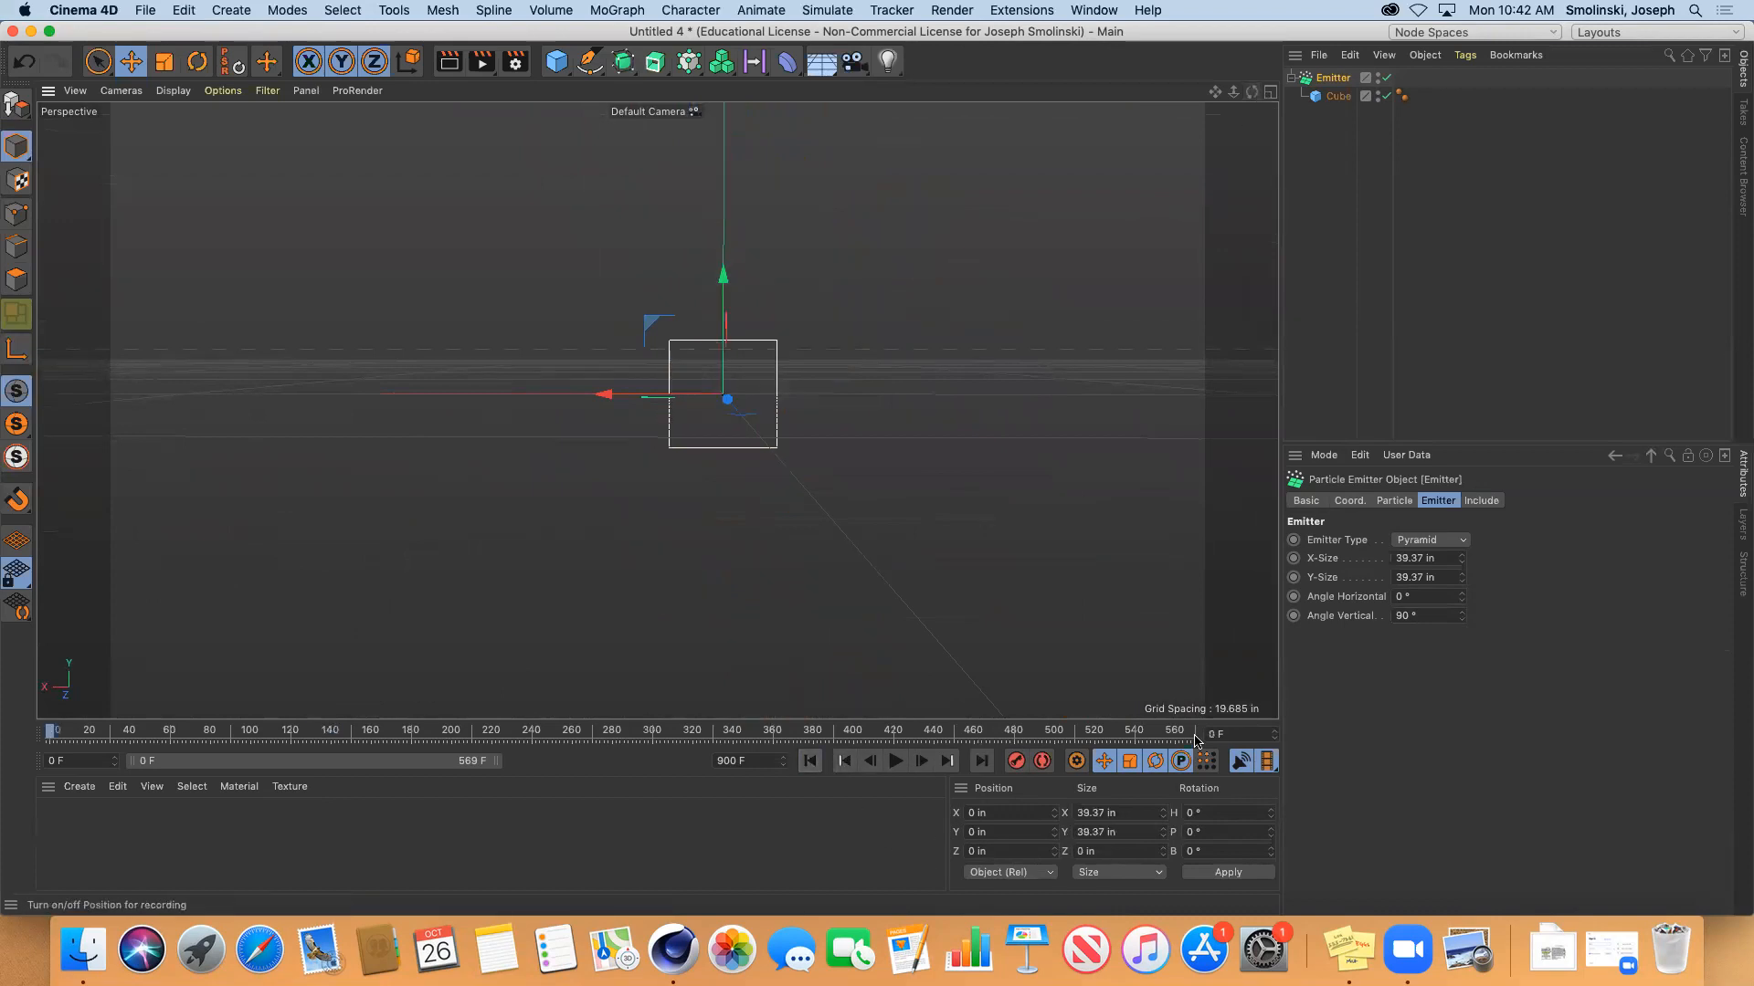
double_click(1404, 595)
type("90")
key("Return")
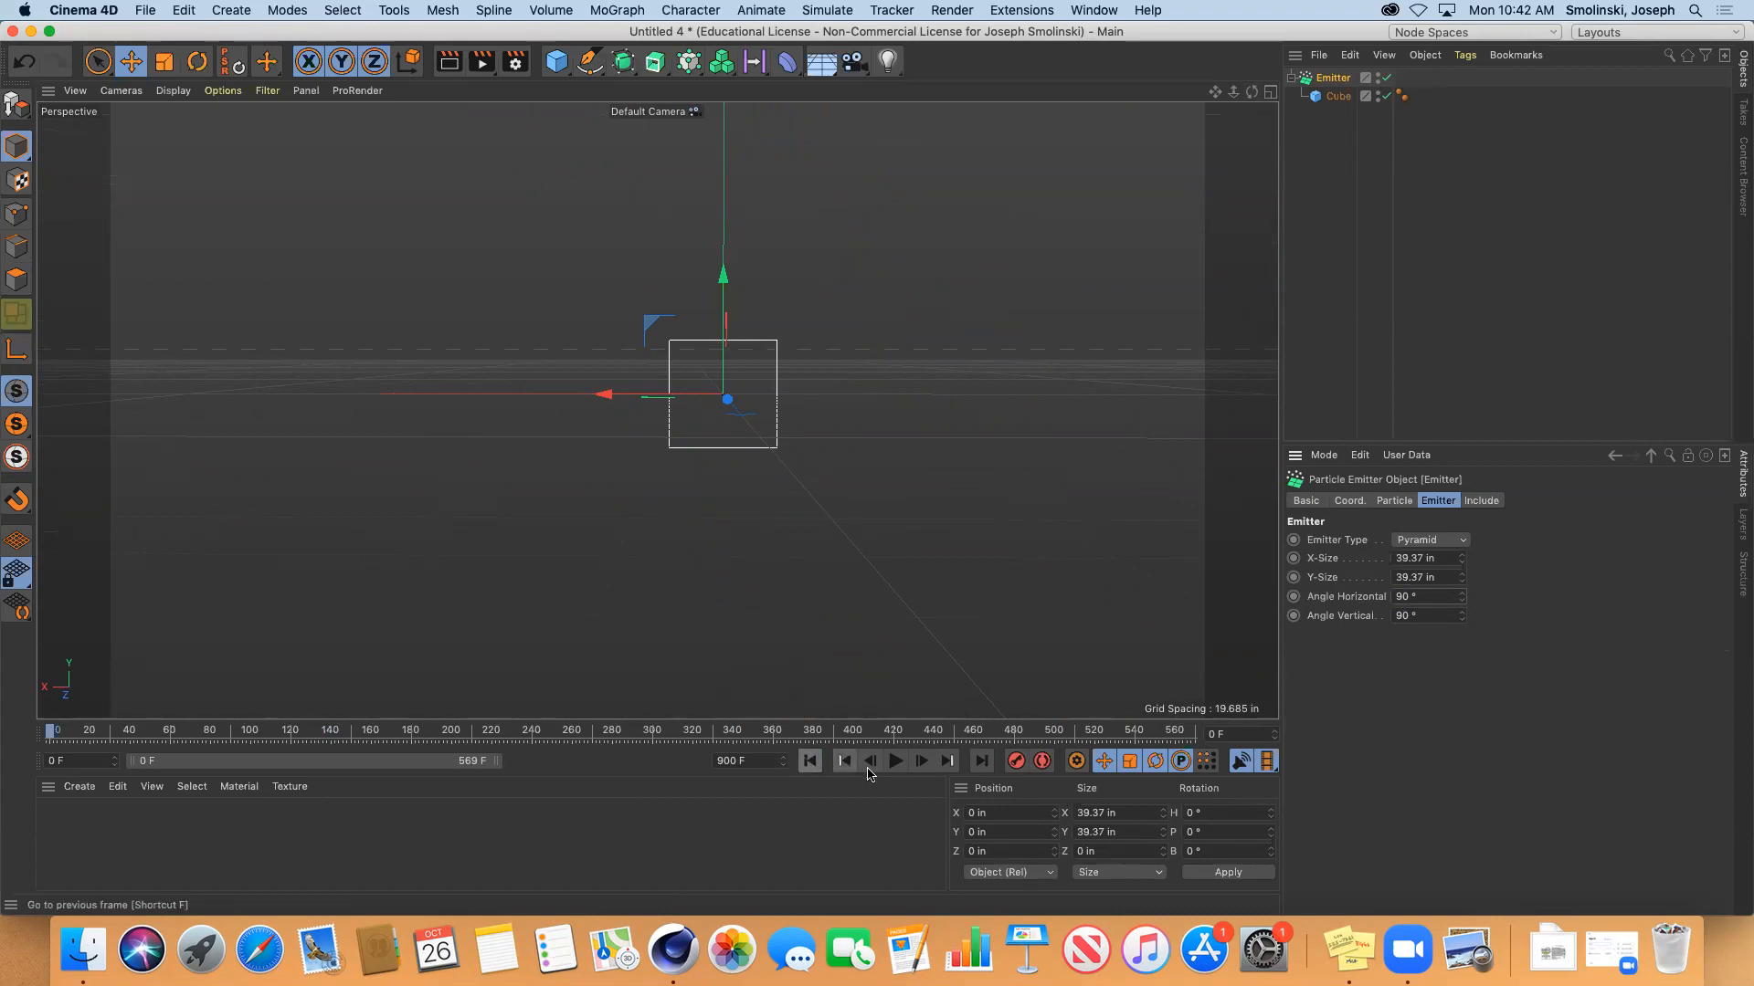
left_click(893, 761)
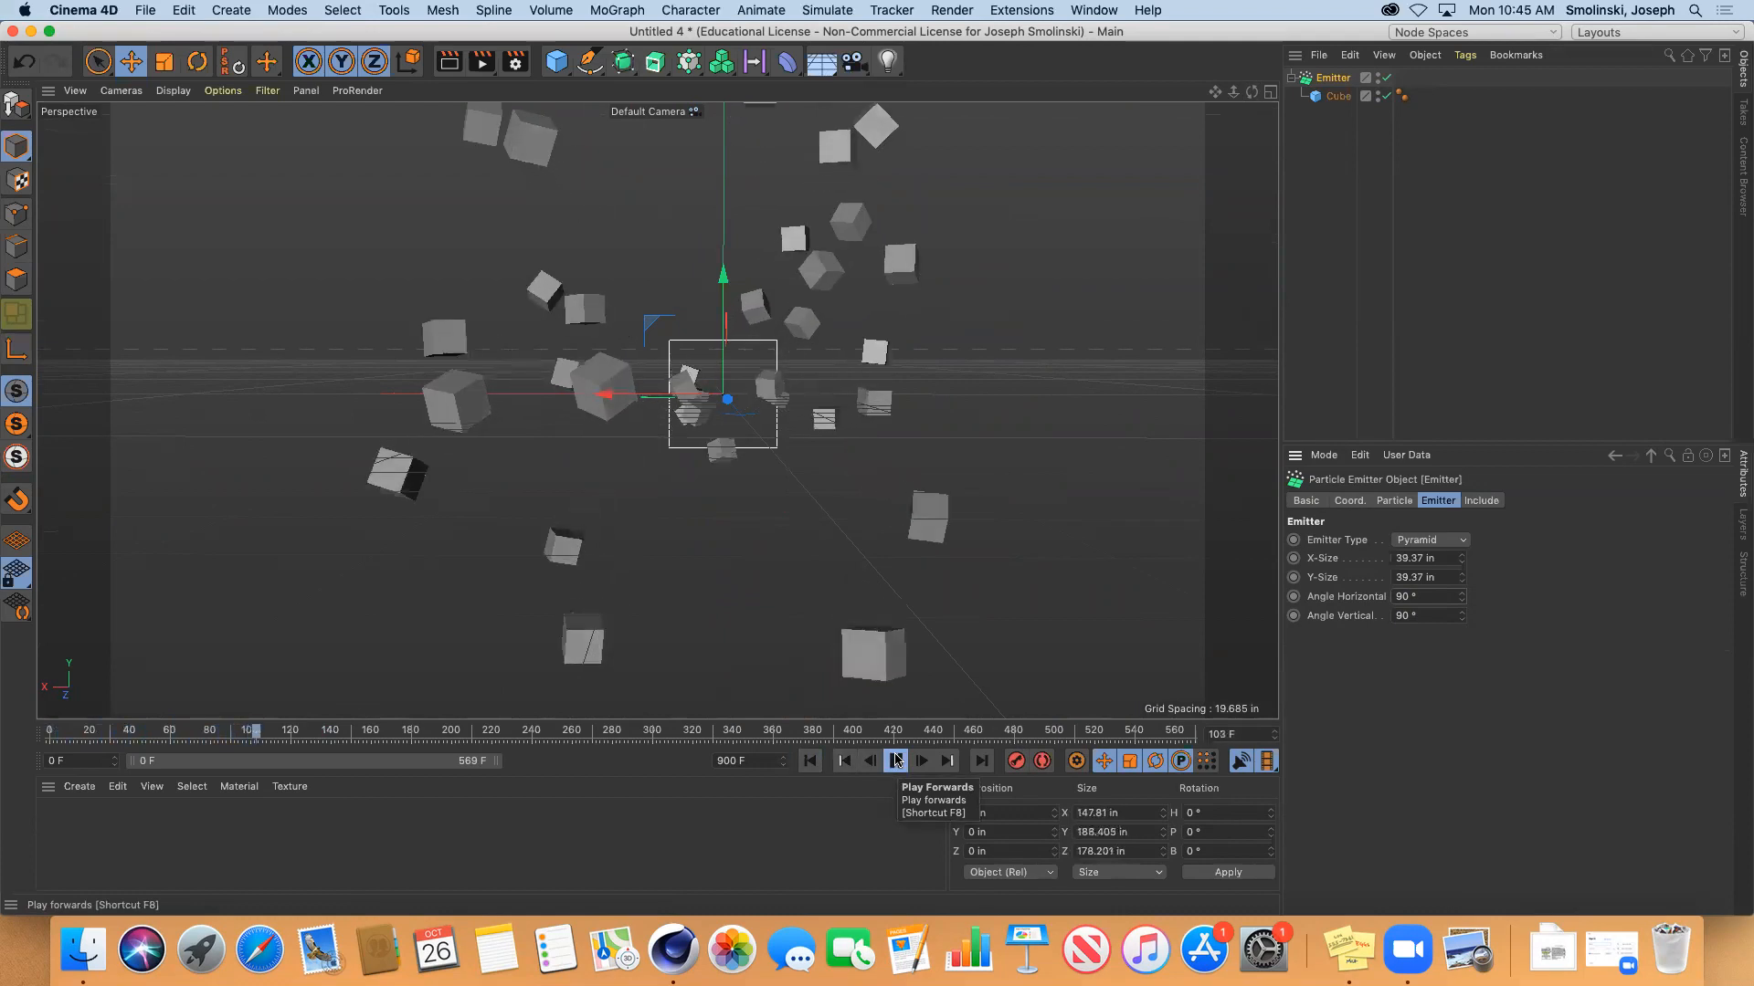
left_click(894, 760)
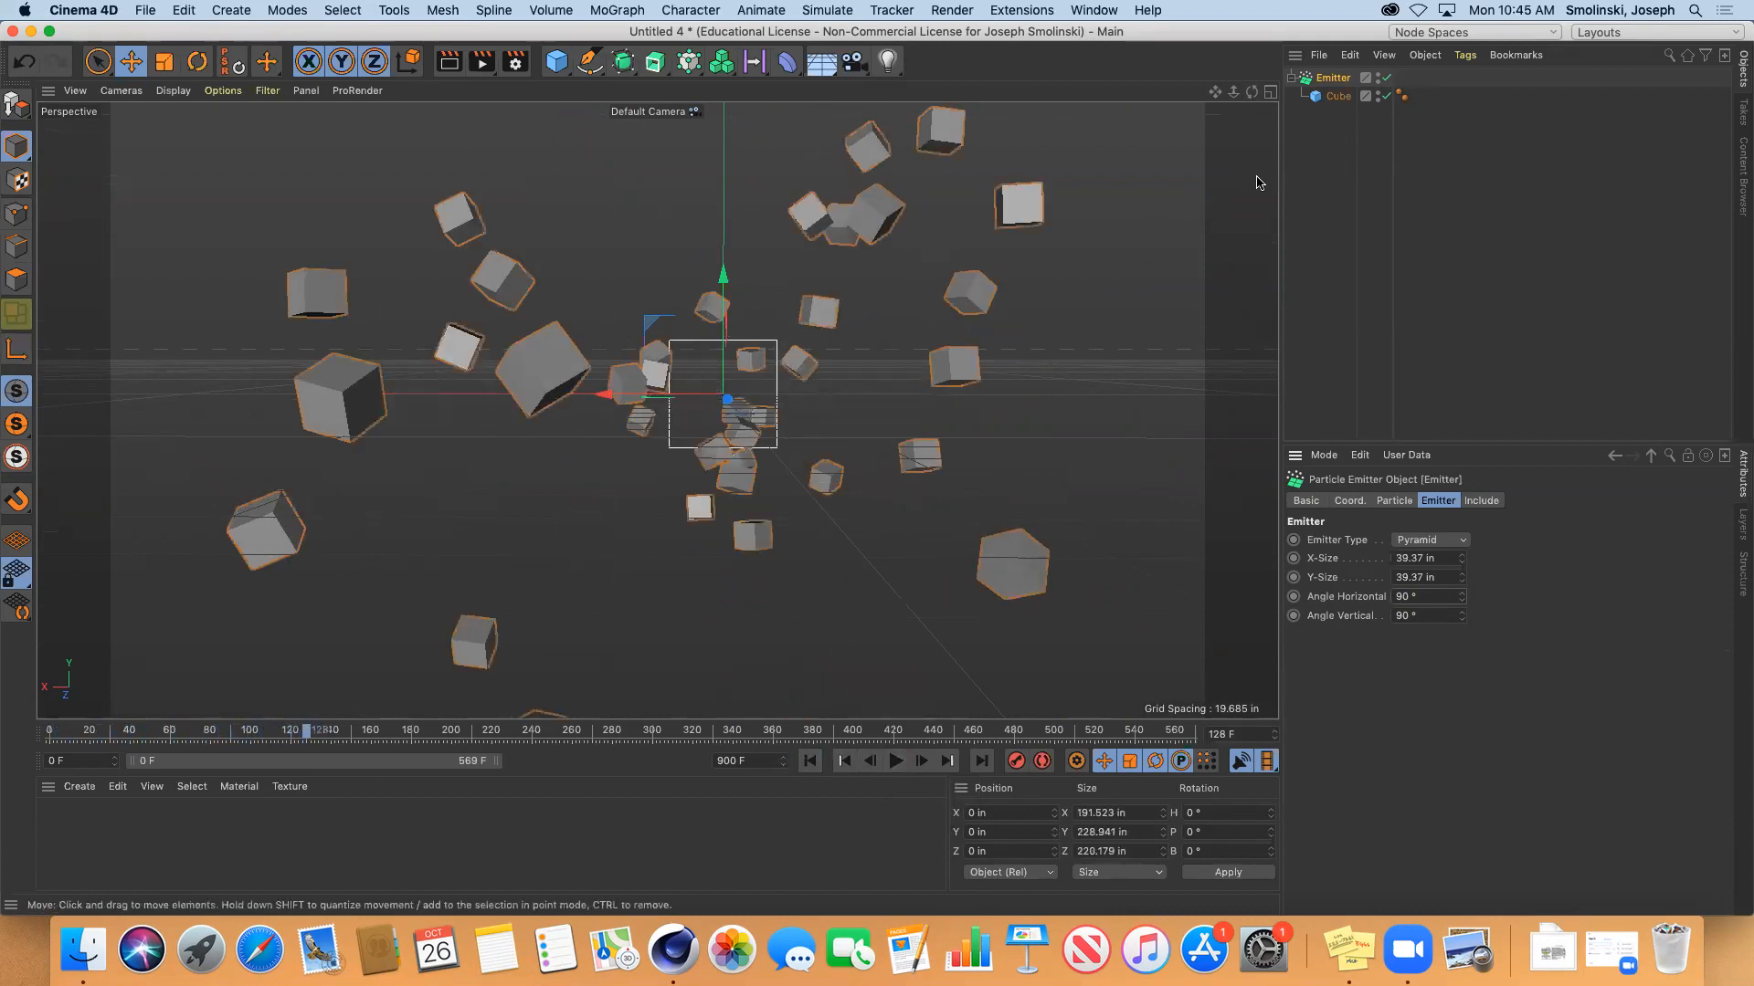
Orbit and zoom around the burst, then return to the Particle settings
left_click_drag(1251, 92, 1178, 123)
left_click_drag(655, 411, 656, 409)
left_click_drag(1231, 93, 1206, 104)
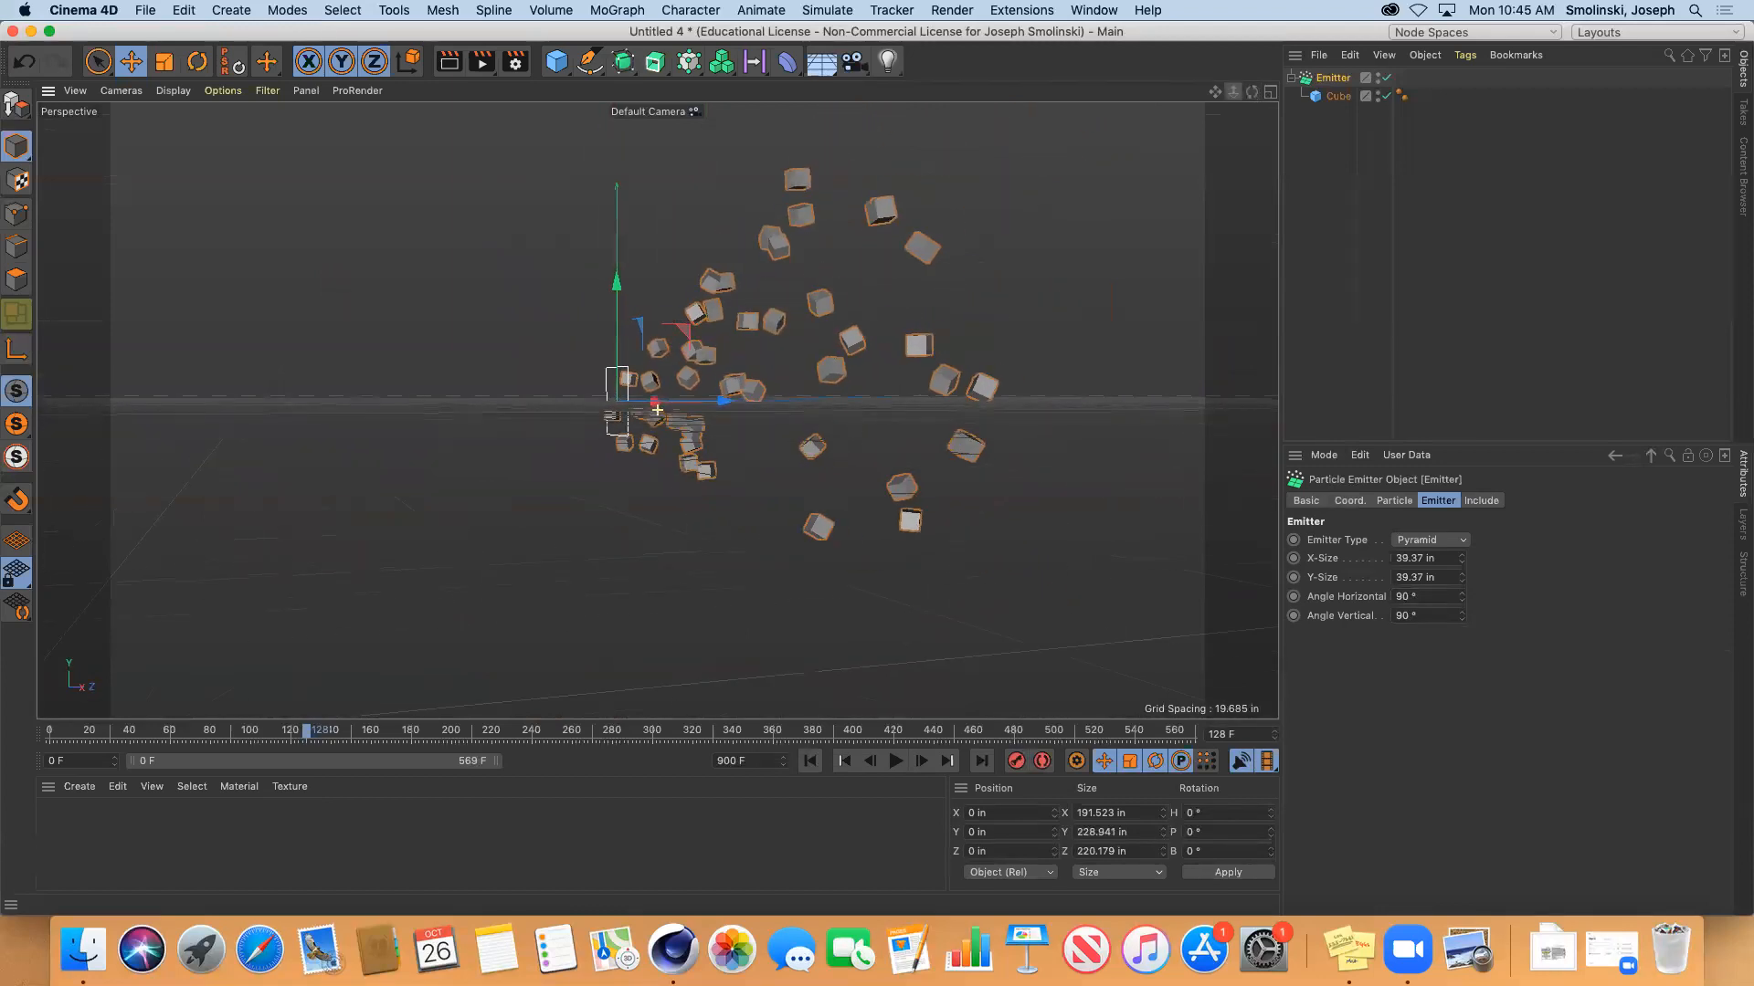
left_click_drag(657, 408, 623, 408)
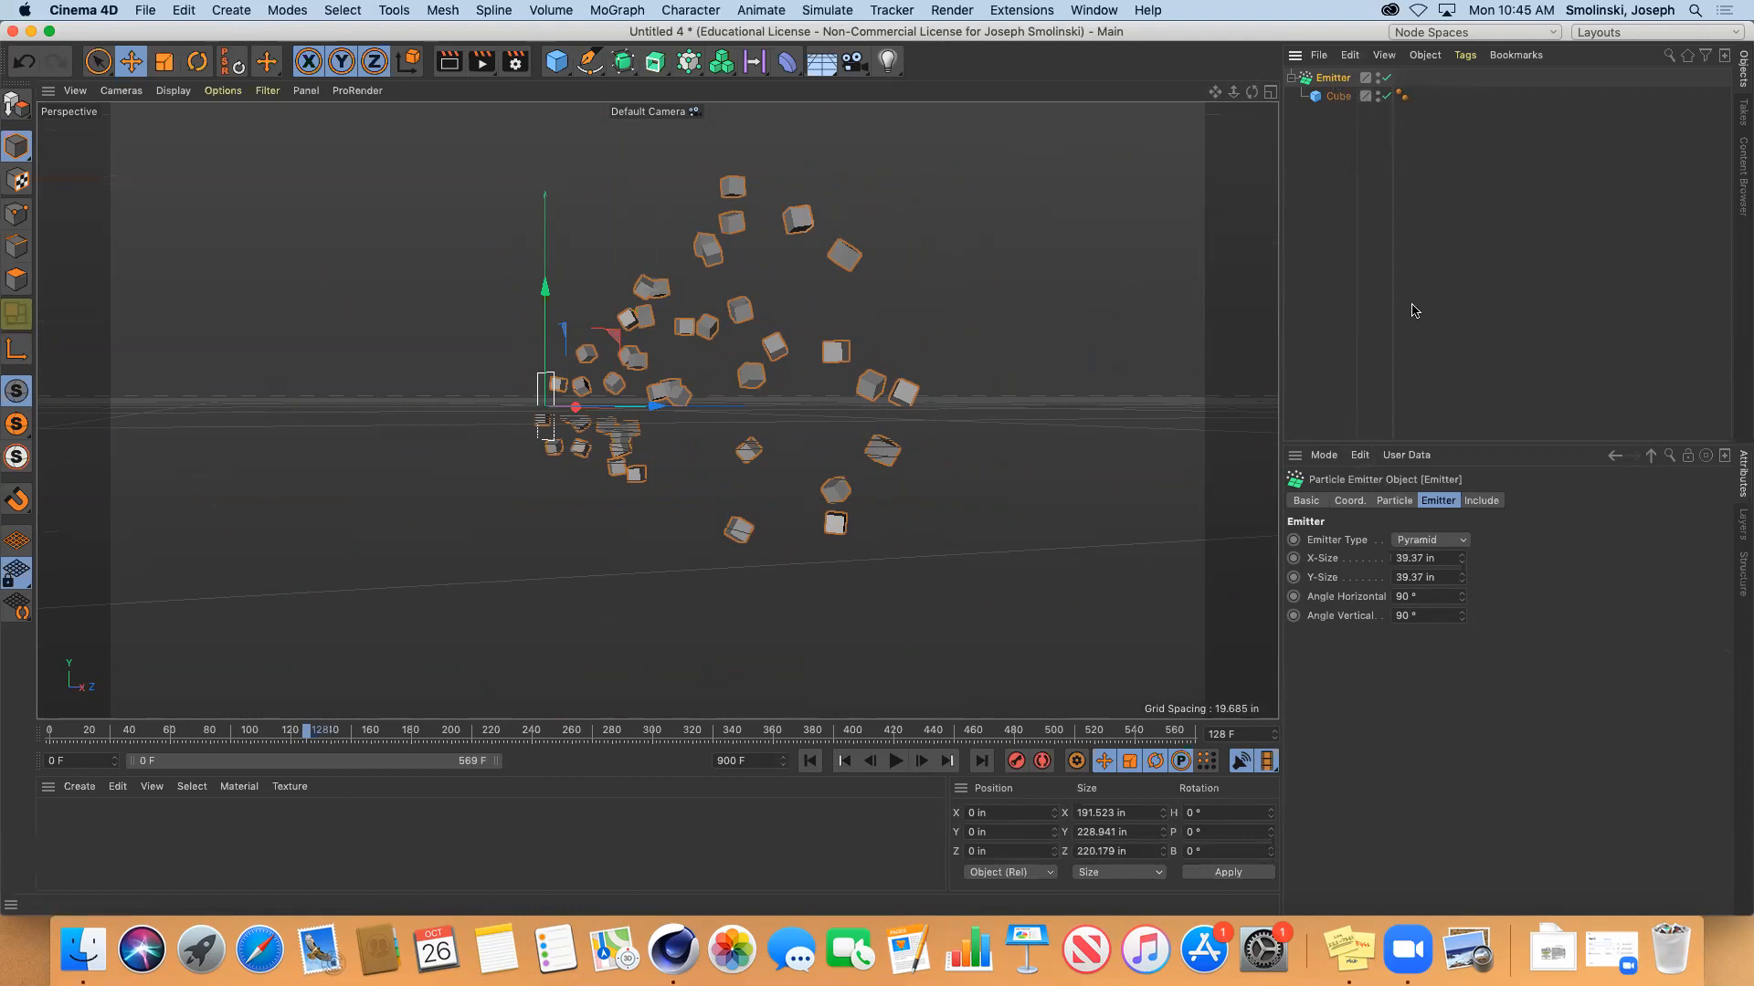
left_click(1400, 501)
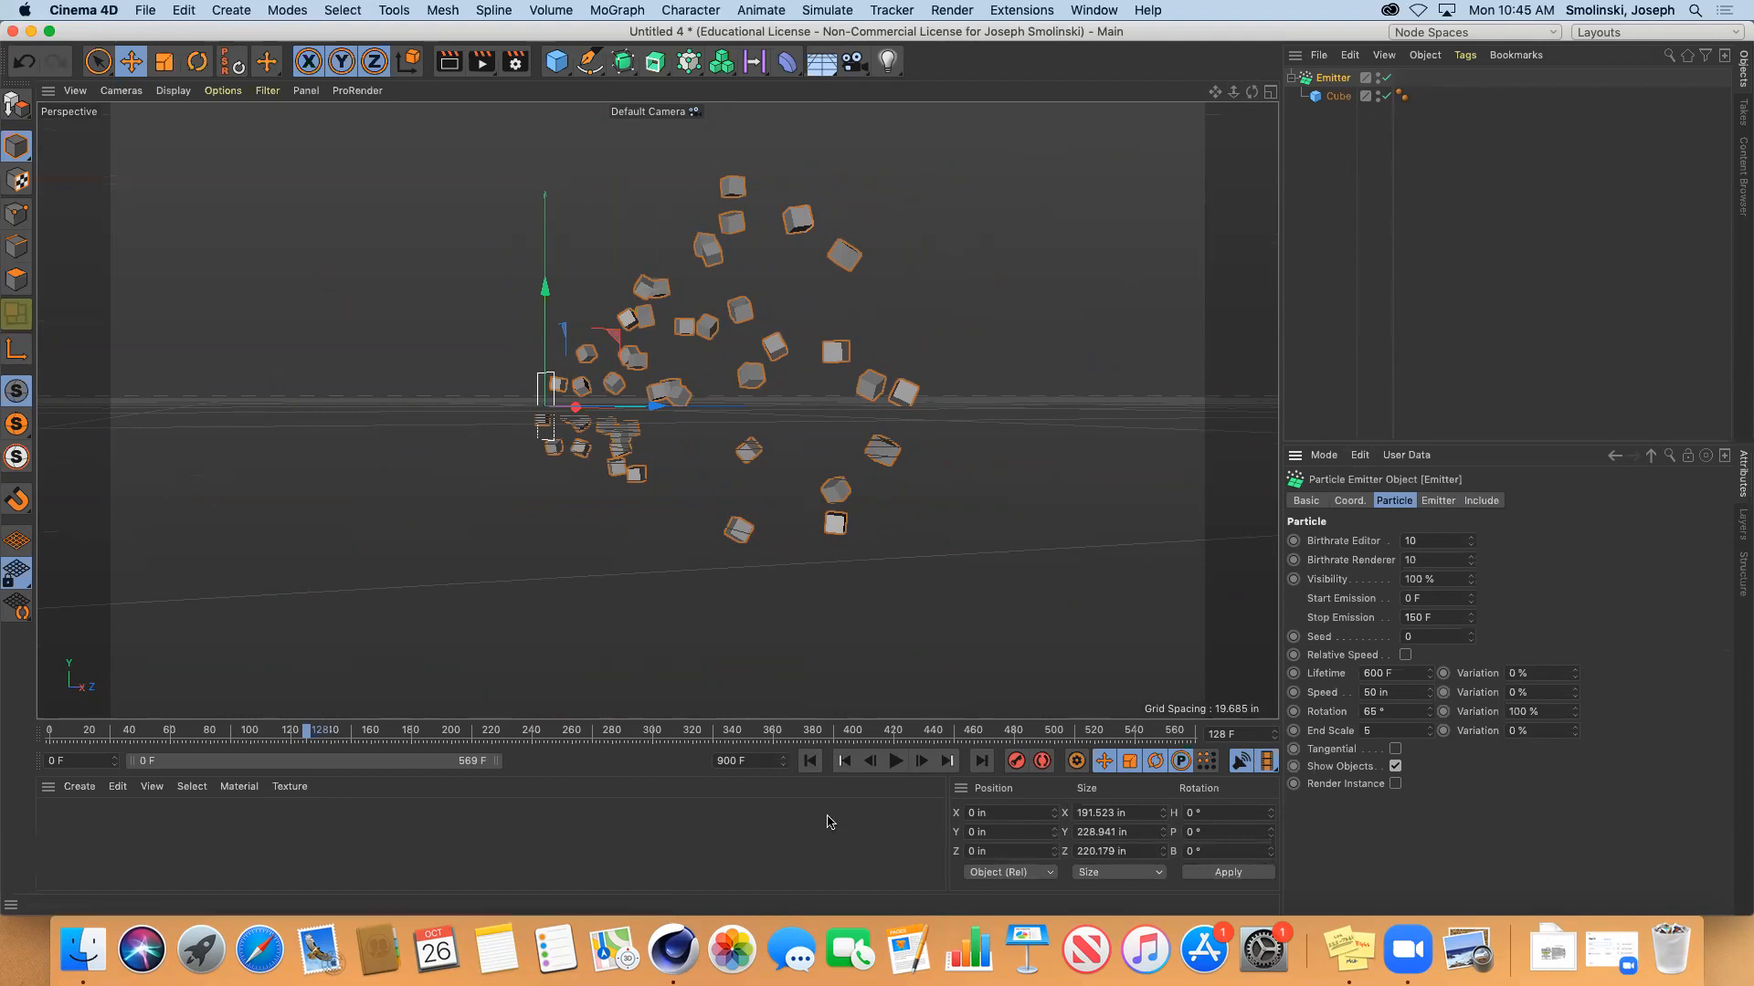
Limit the emitter's emission to start at frame 100 and stop at frame 150
left_click(812, 763)
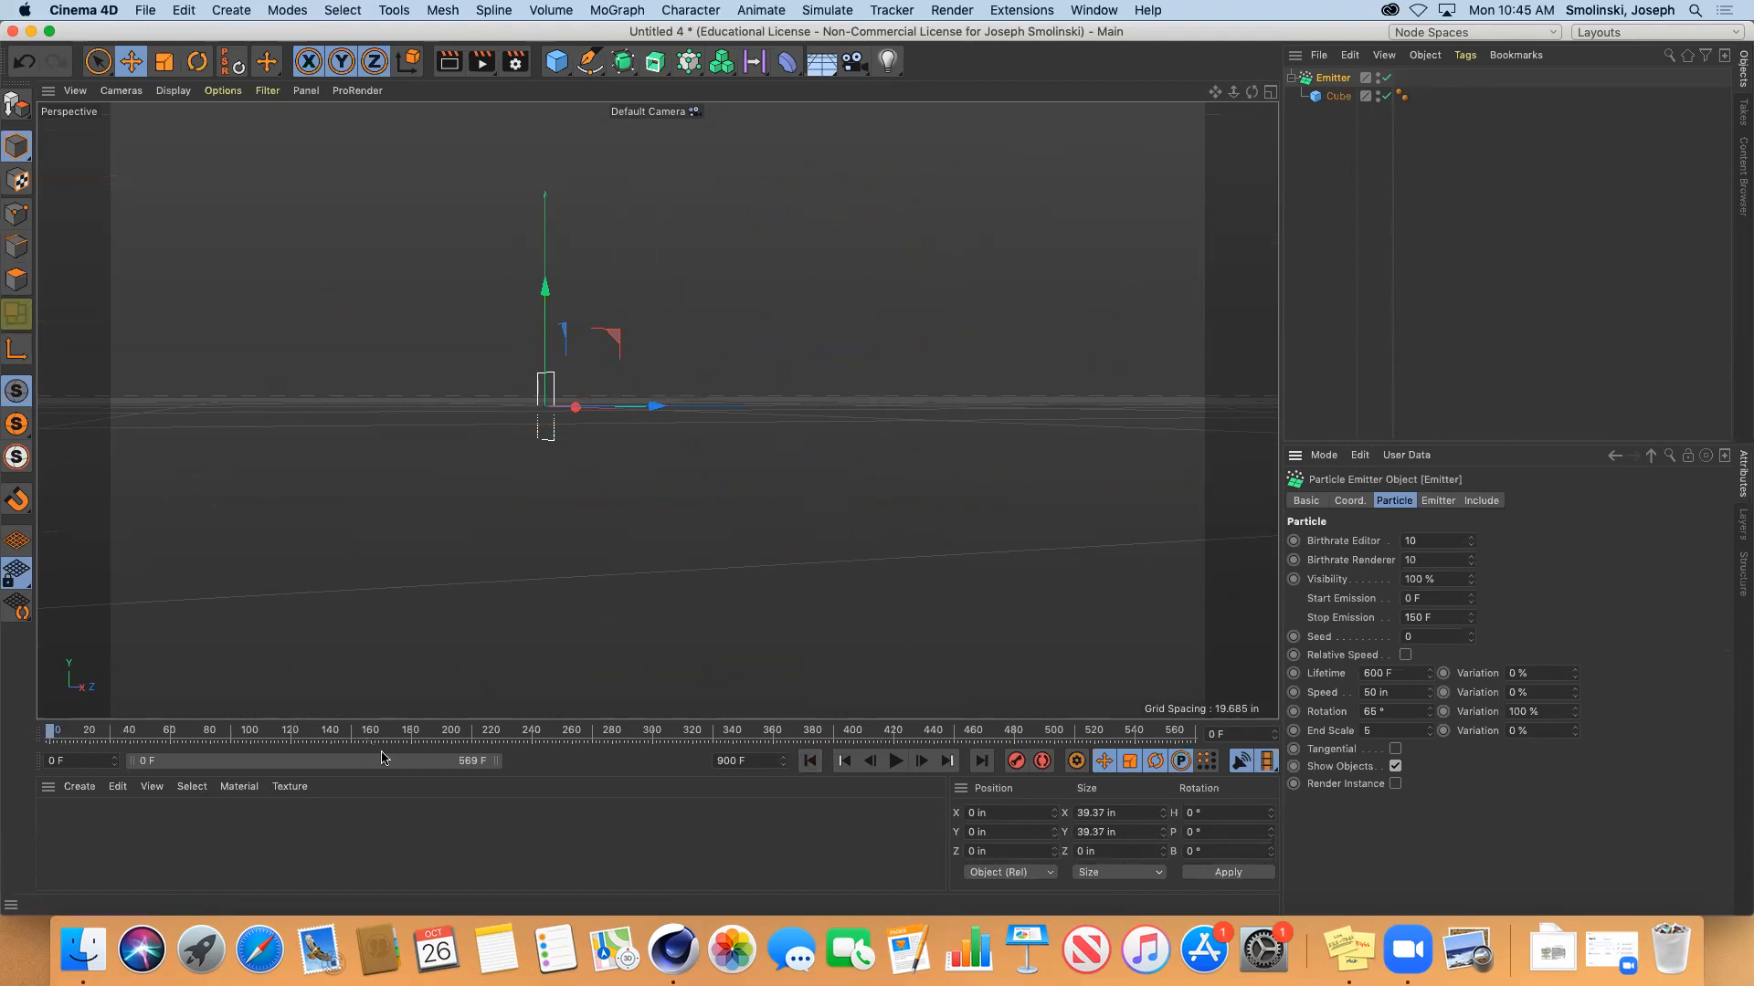
left_click(260, 734)
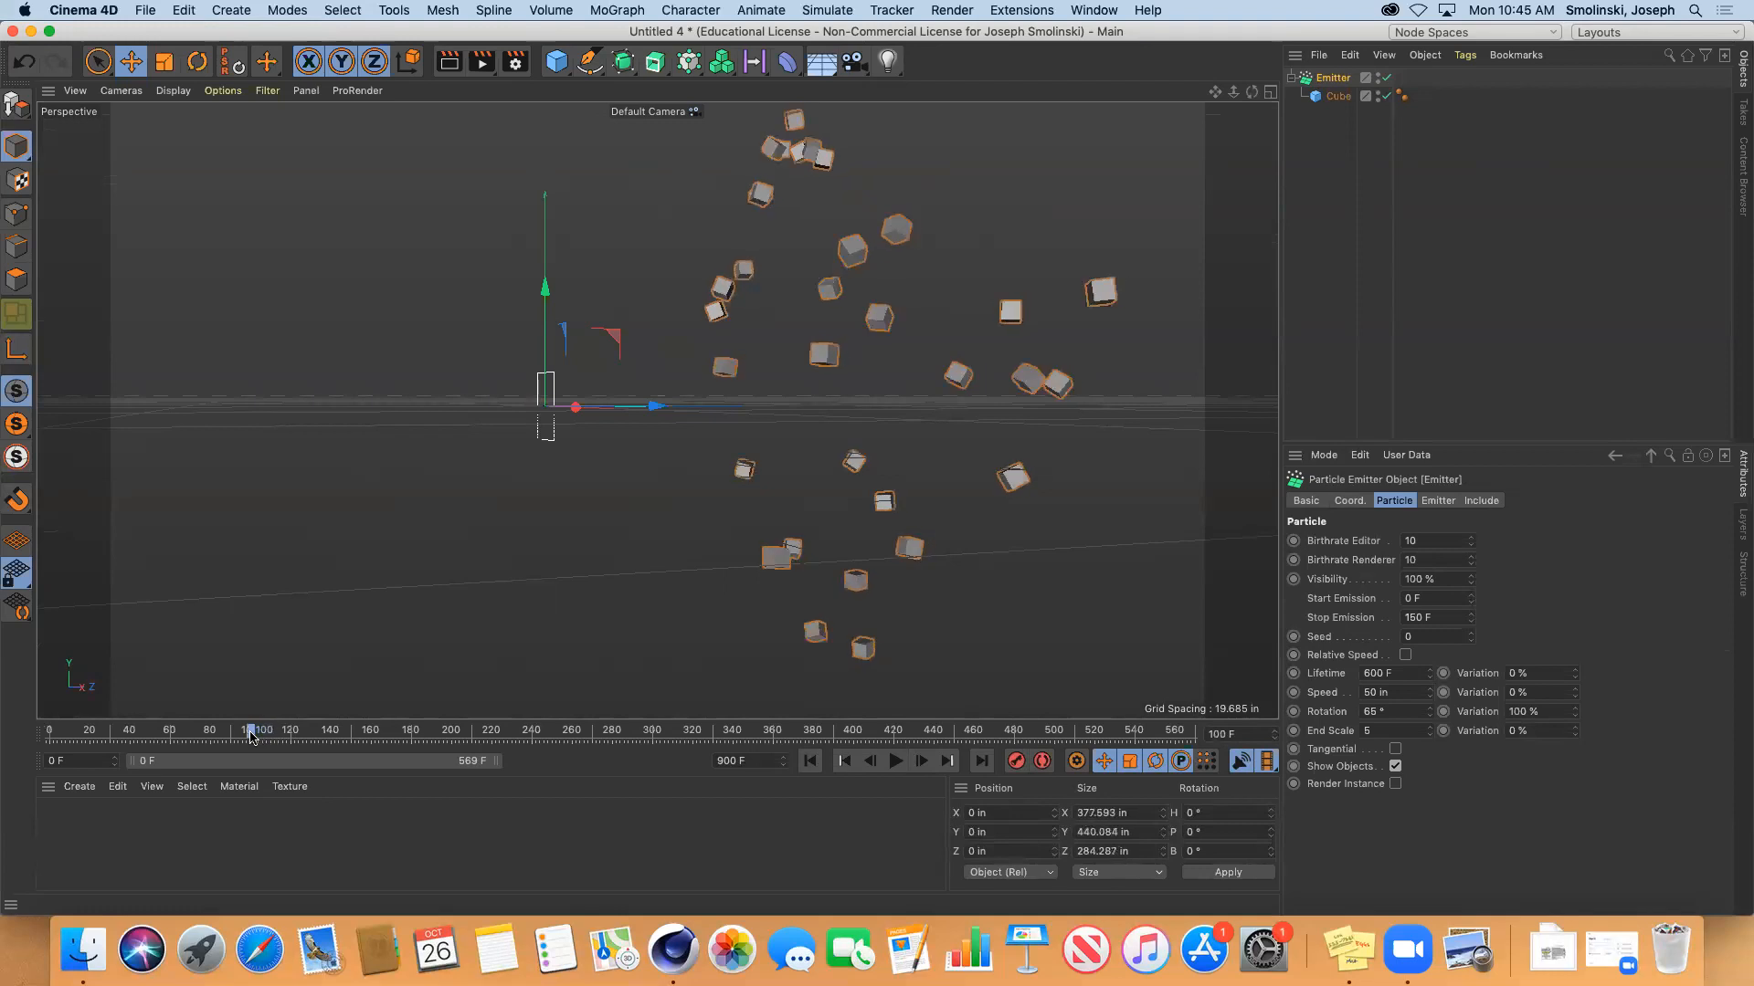
double_click(1411, 599)
double_click(1438, 618)
type("10")
Replay from frame 0 and pause around frame 305 to inspect the emitted cubes
left_click(811, 763)
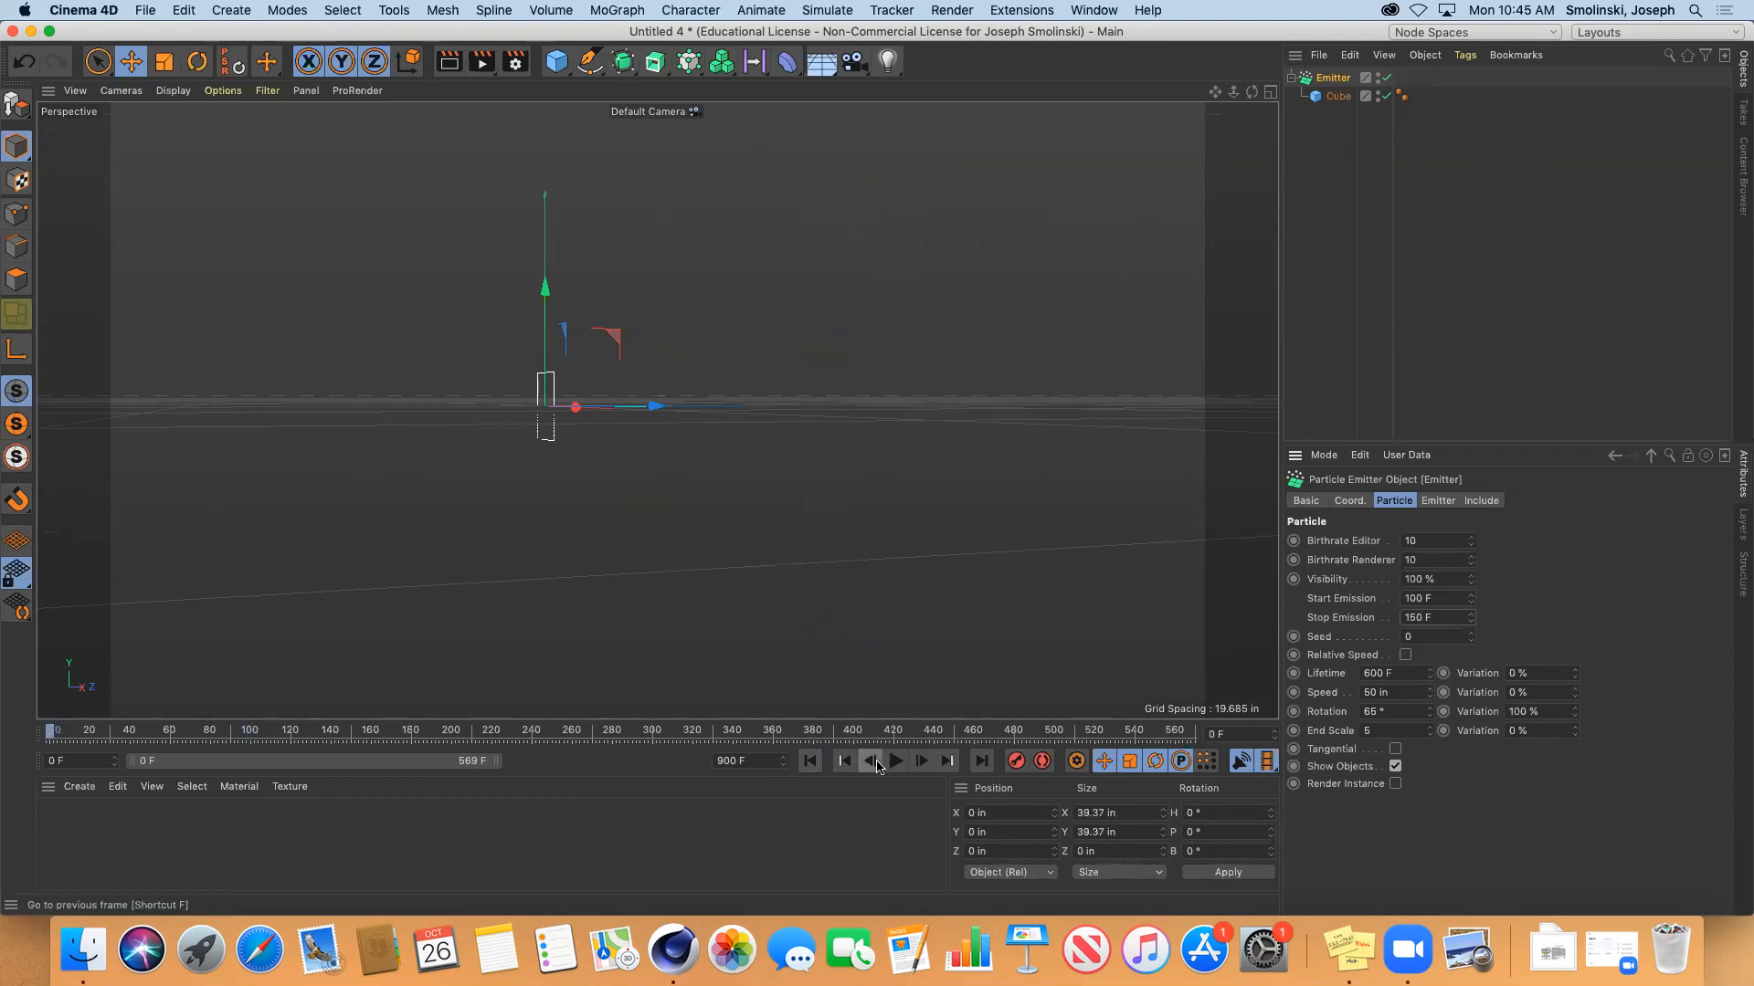
left_click(891, 763)
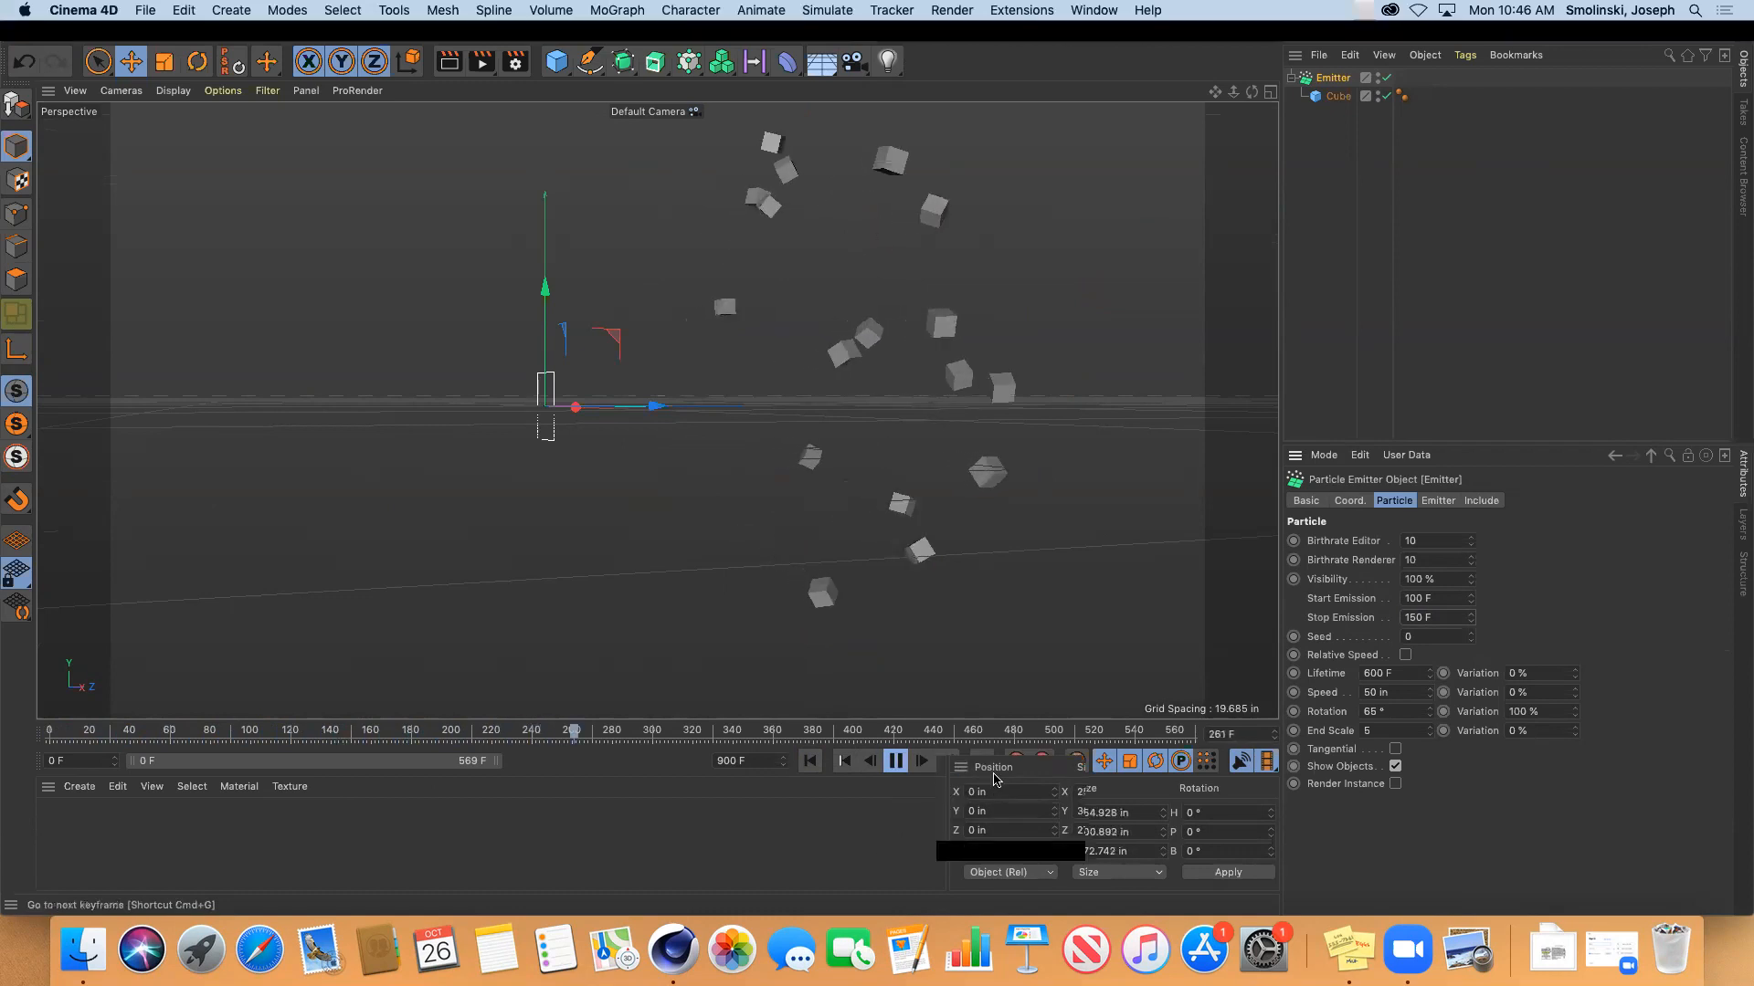
left_click(893, 761)
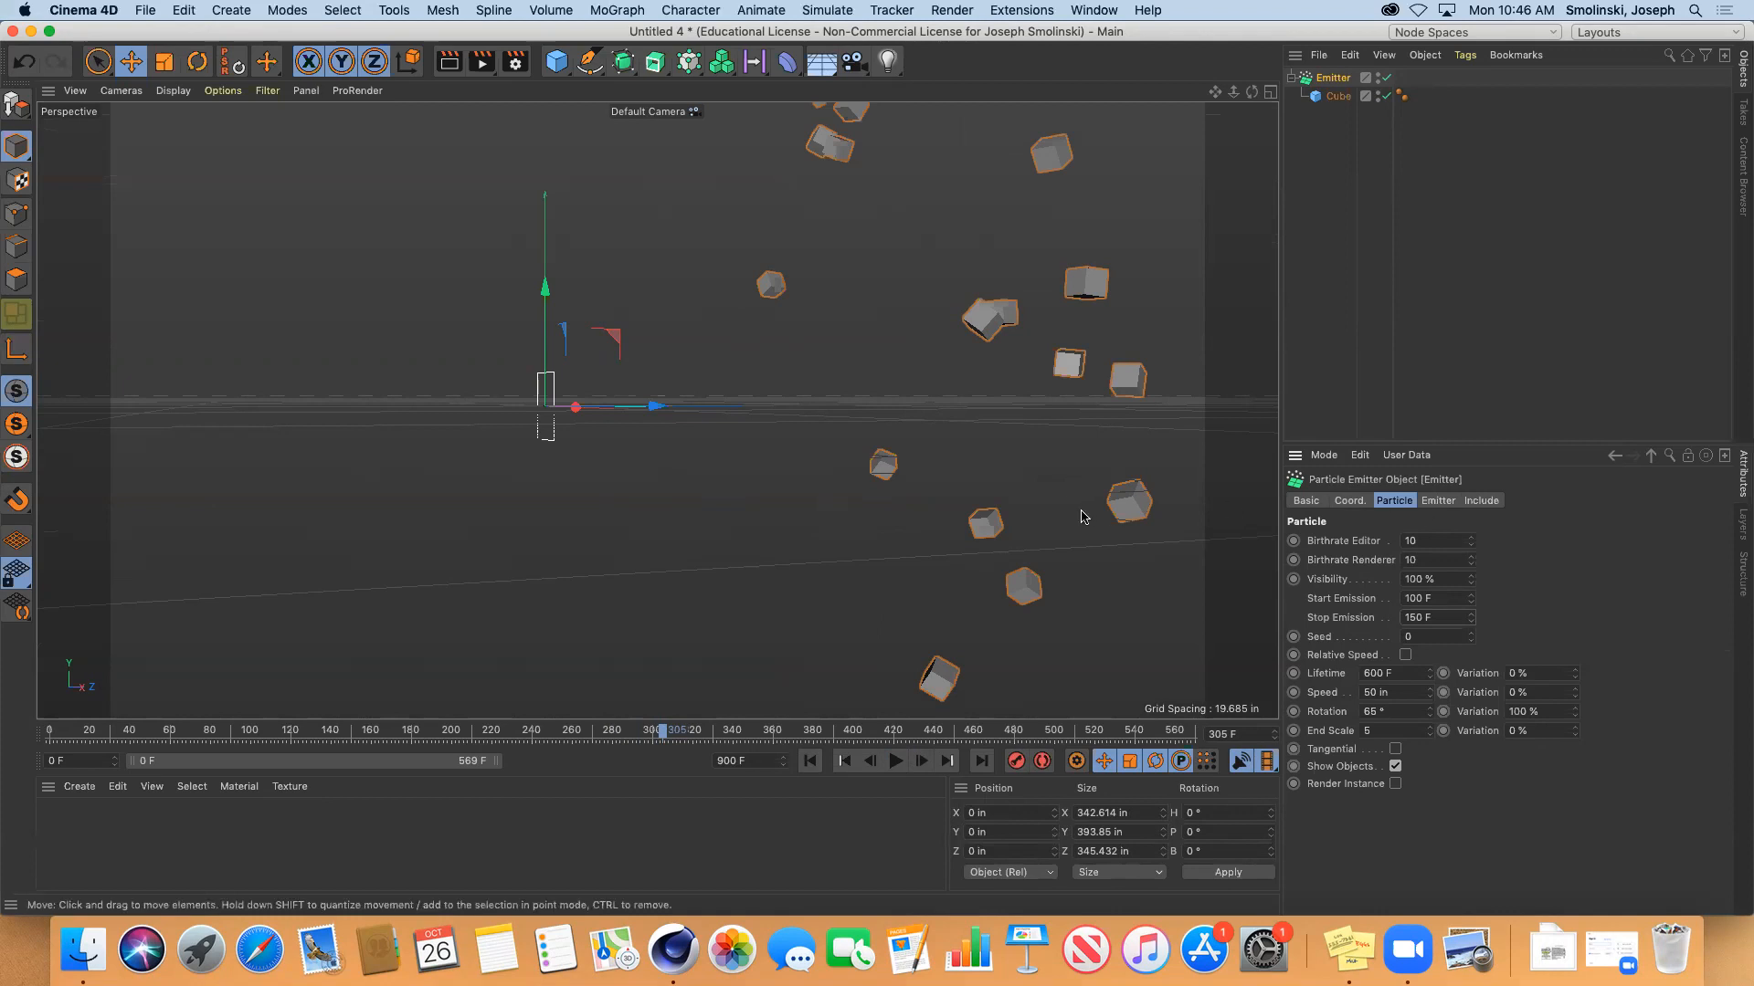
Add a Rigid Body simulation tag to the Cube object
left_click(809, 763)
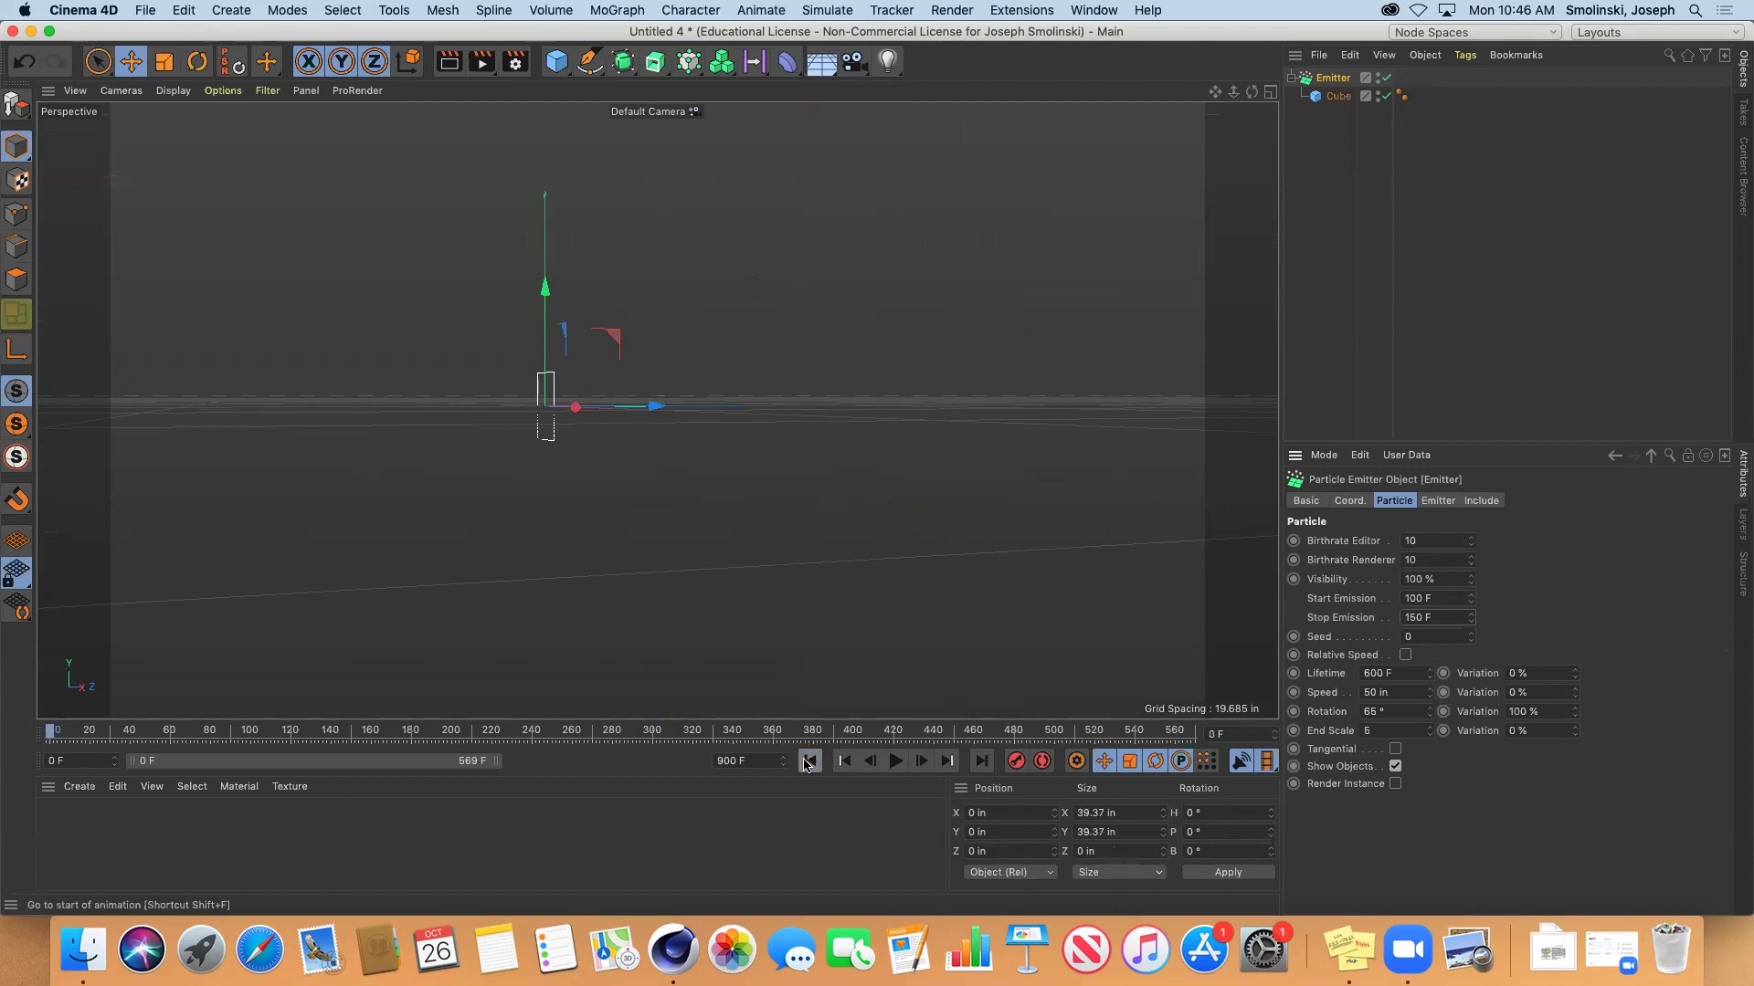
left_click(1339, 96)
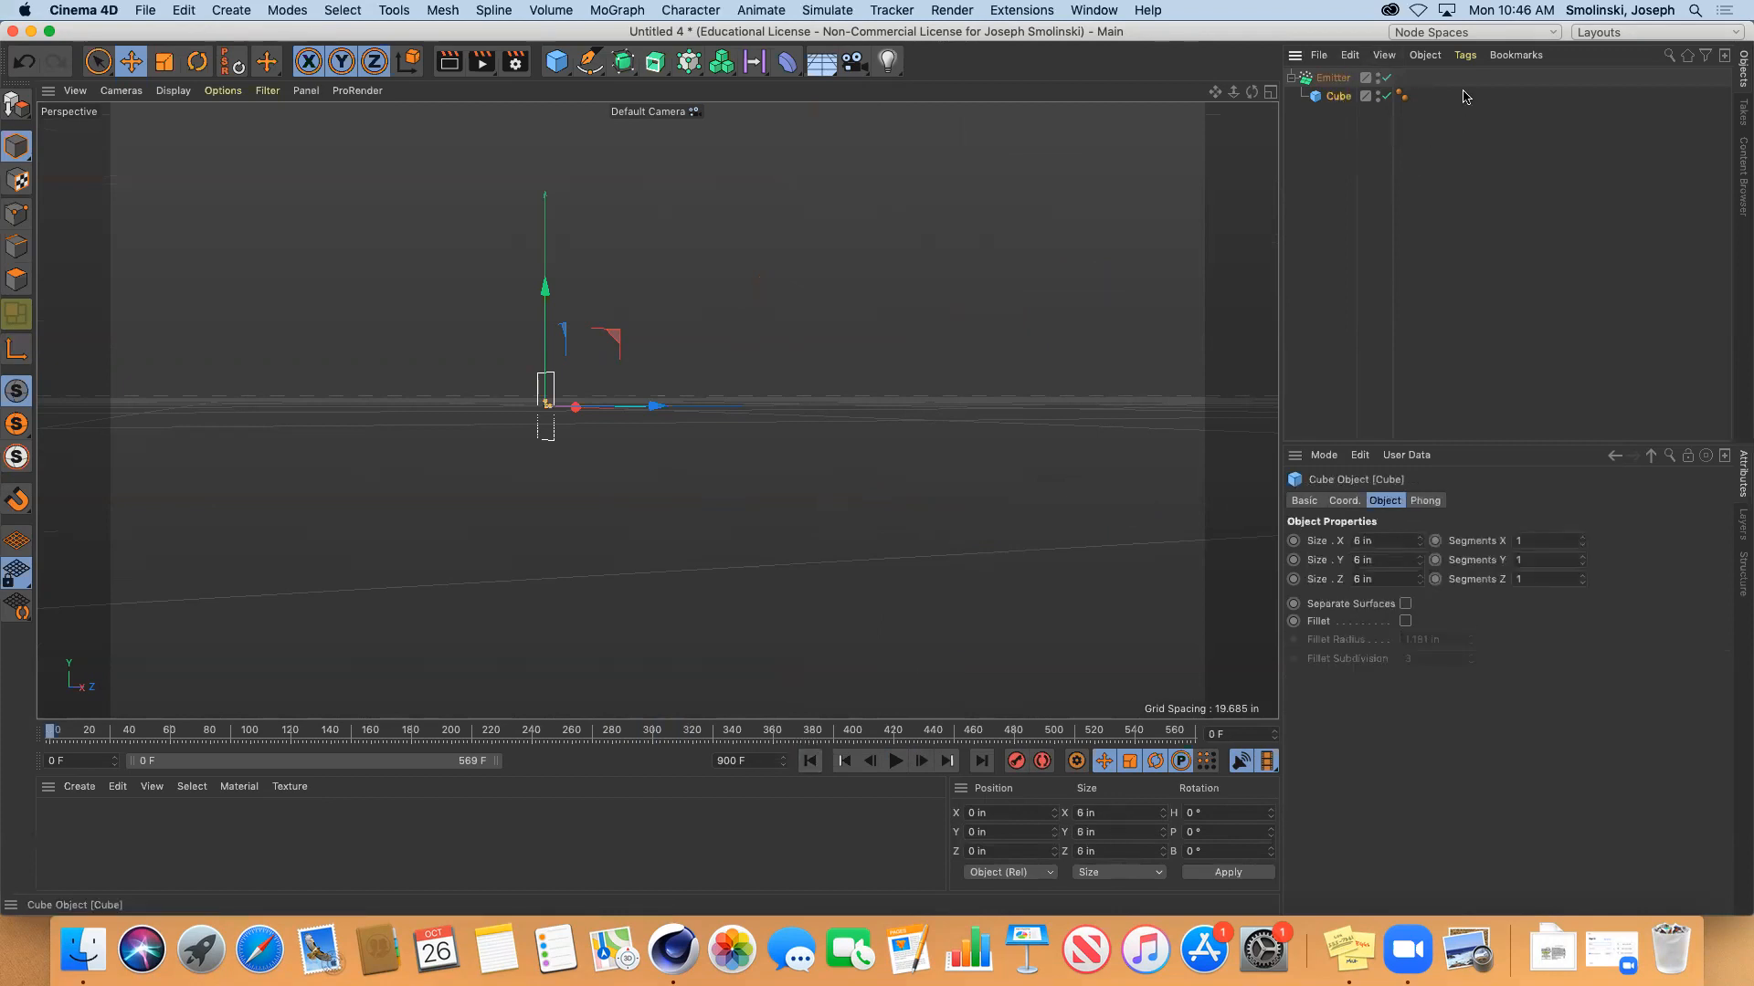
left_click(1464, 55)
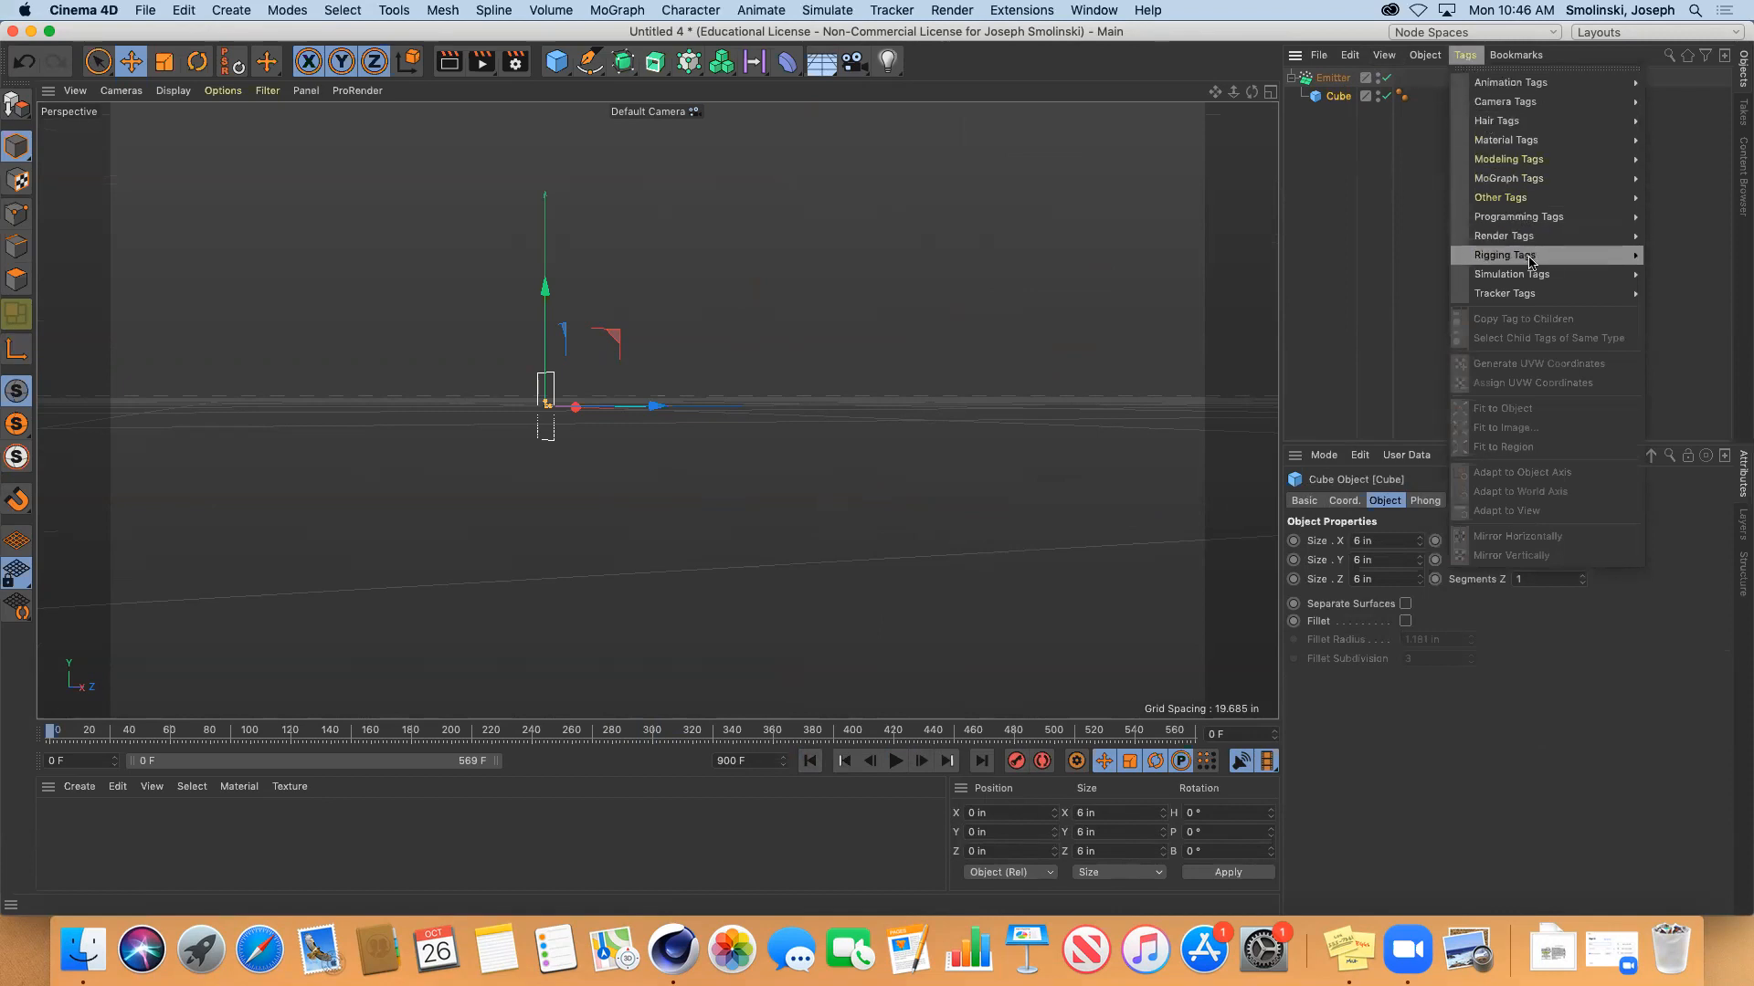
mouse_move(1513, 274)
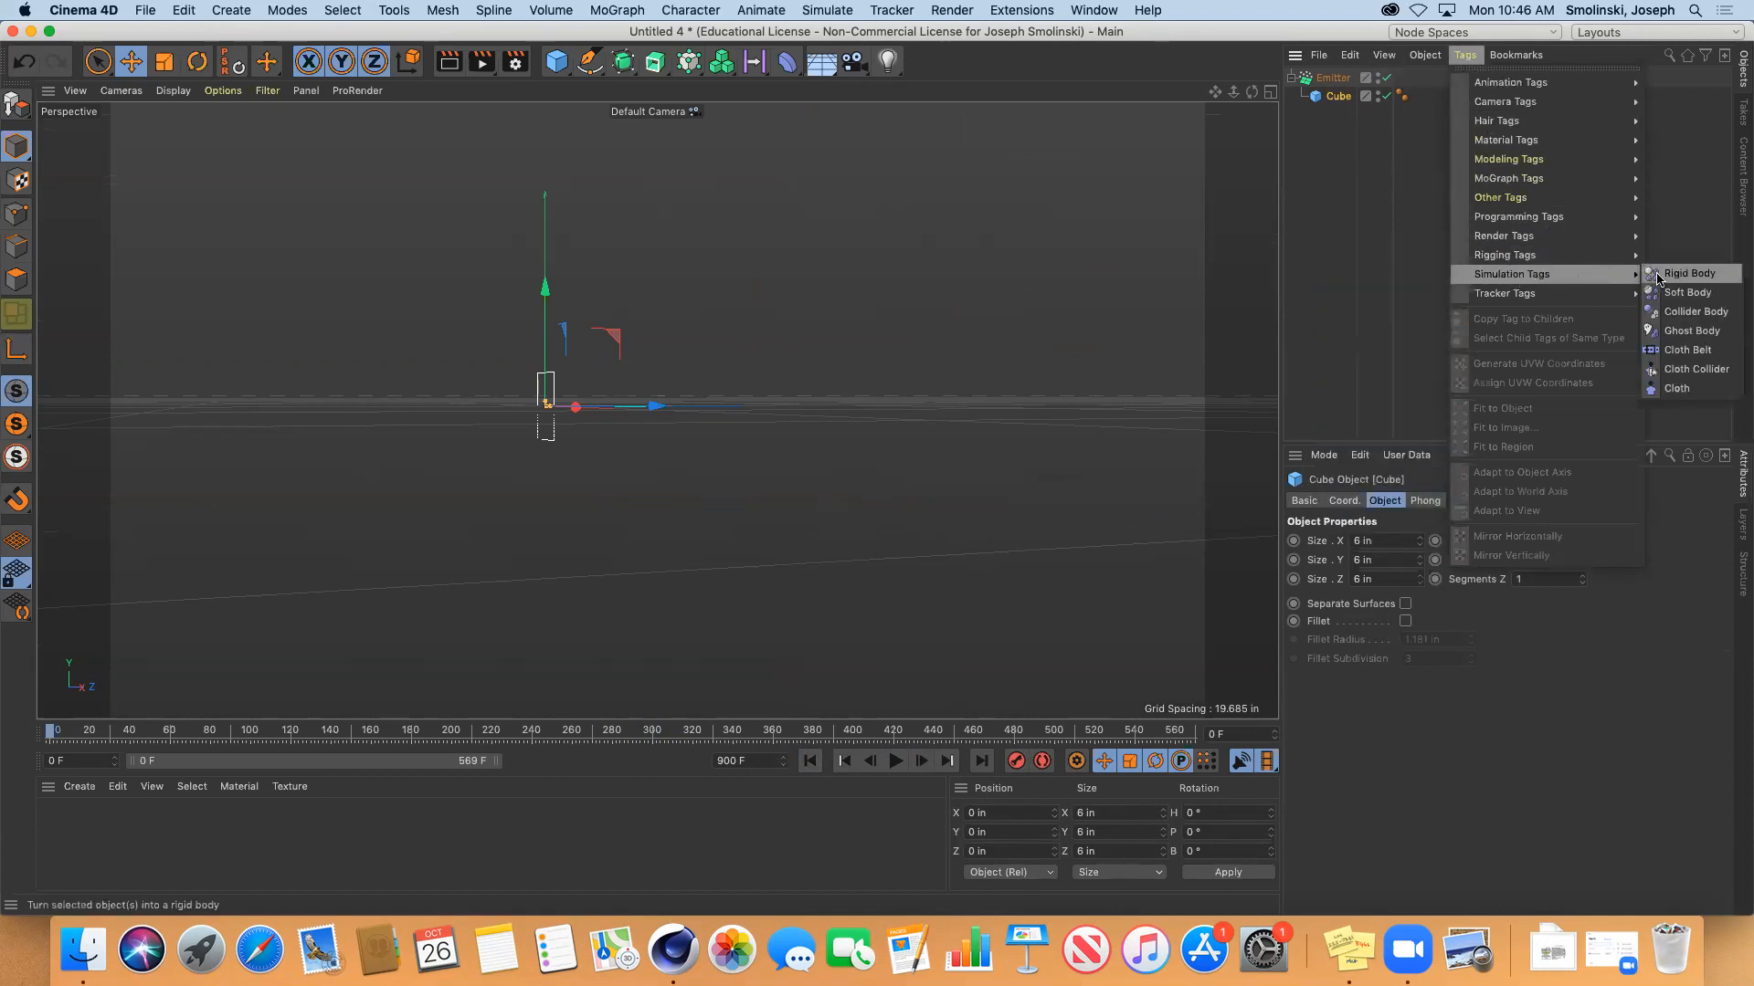
left_click(1669, 280)
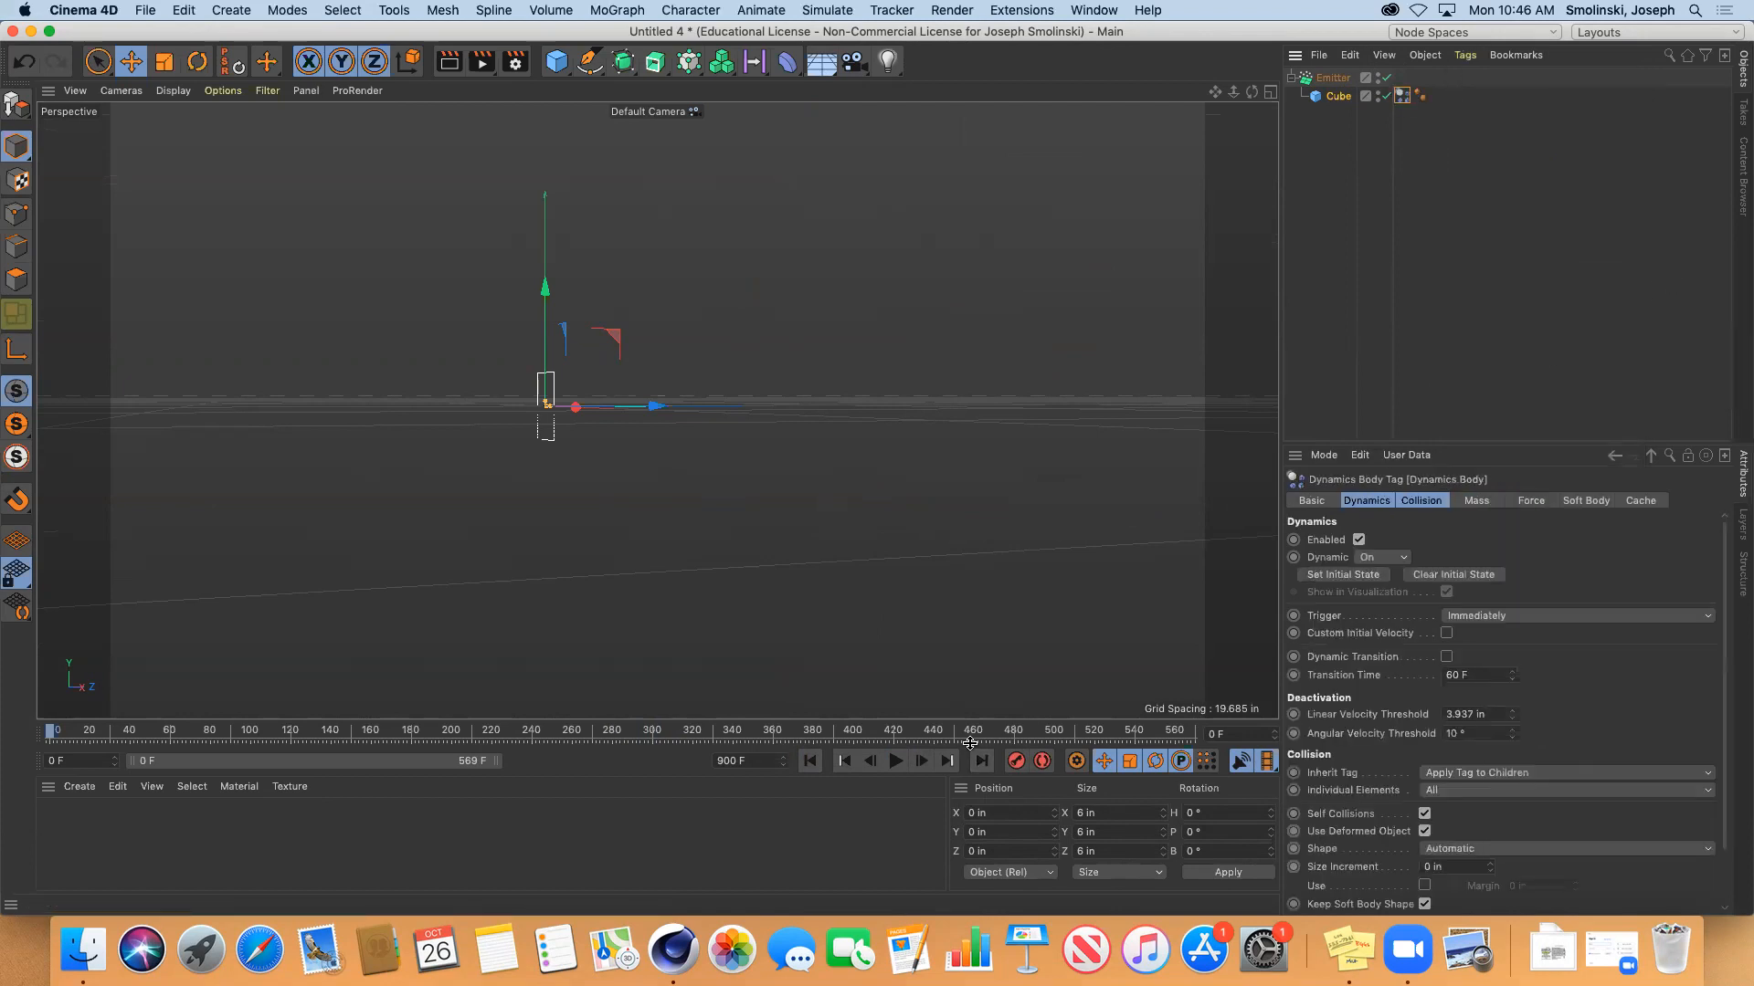
Play the simulation so the emitted cubes fall under gravity, then select the Emitter
left_click(893, 761)
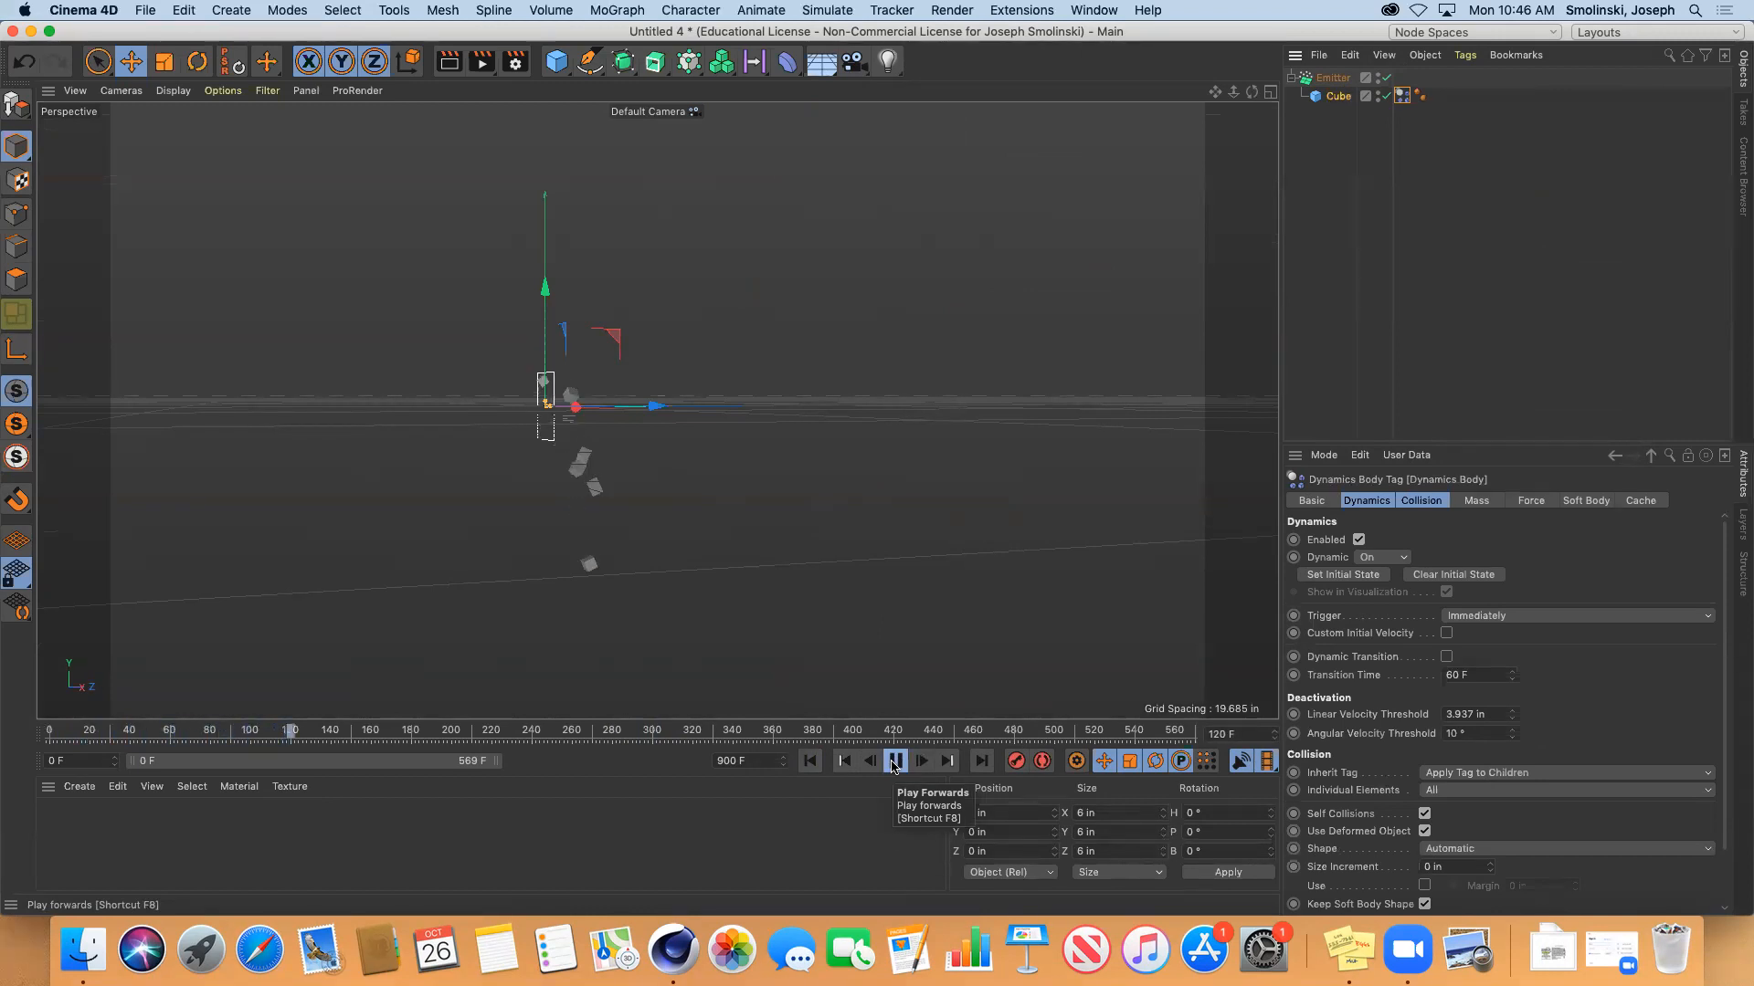
left_click(893, 762)
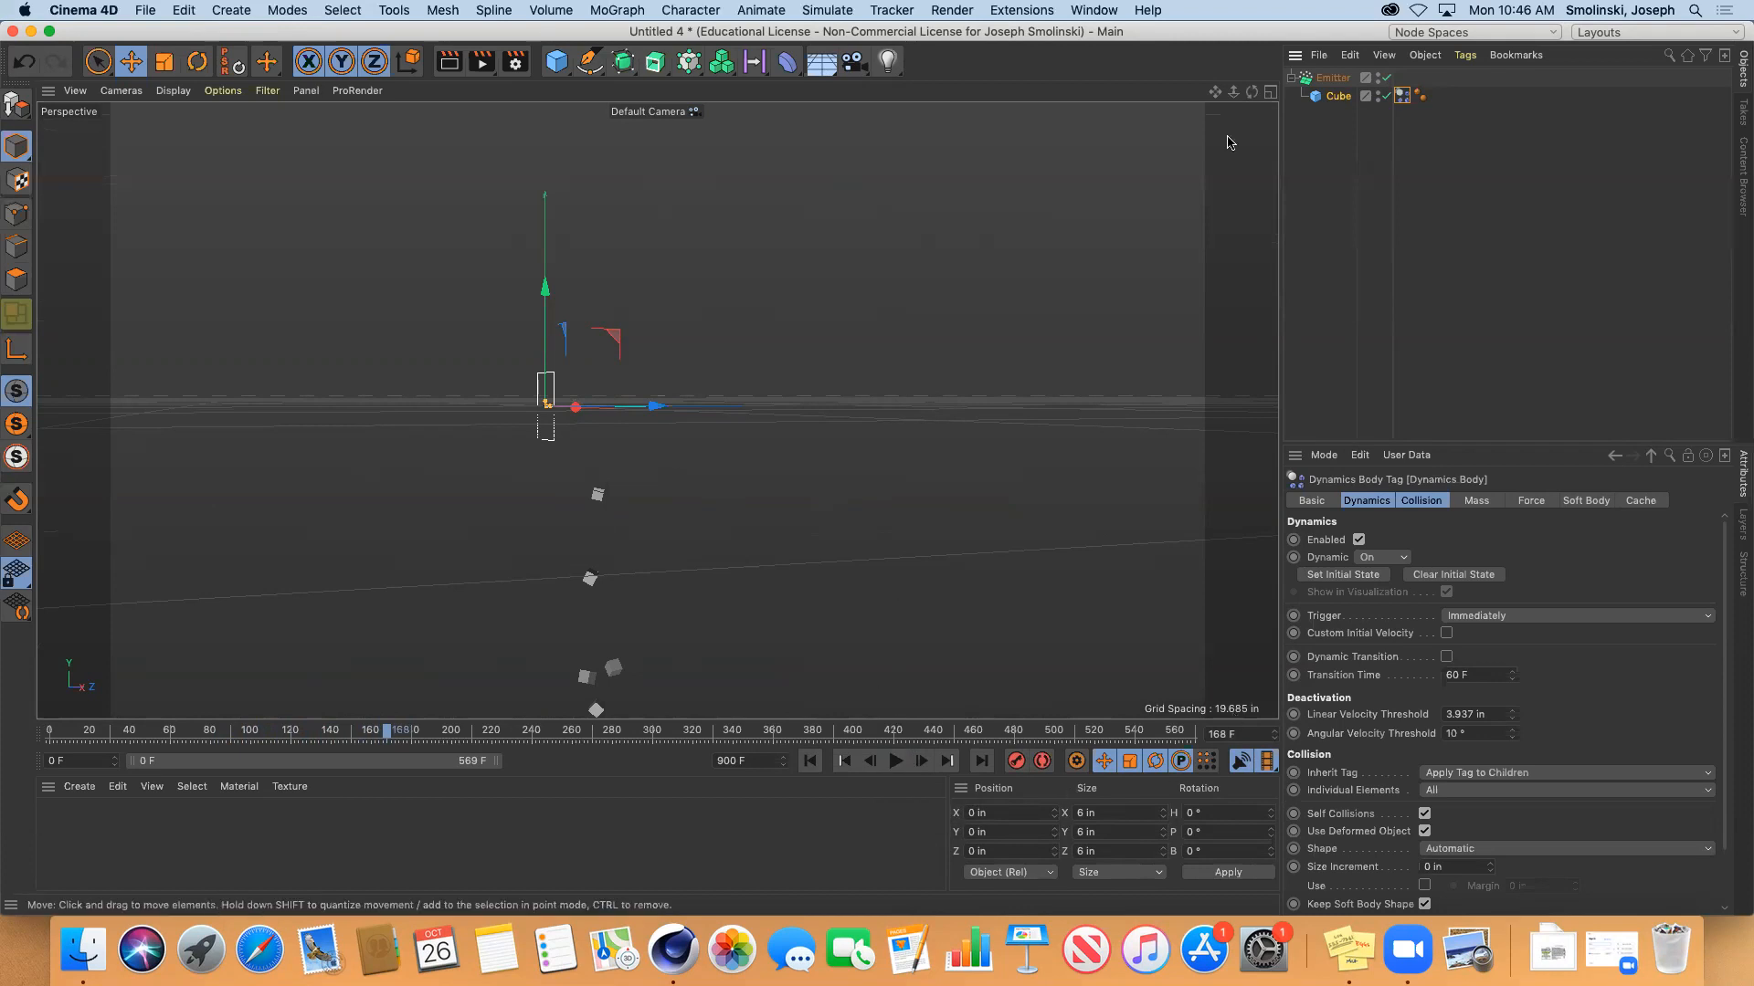
left_click(1337, 77)
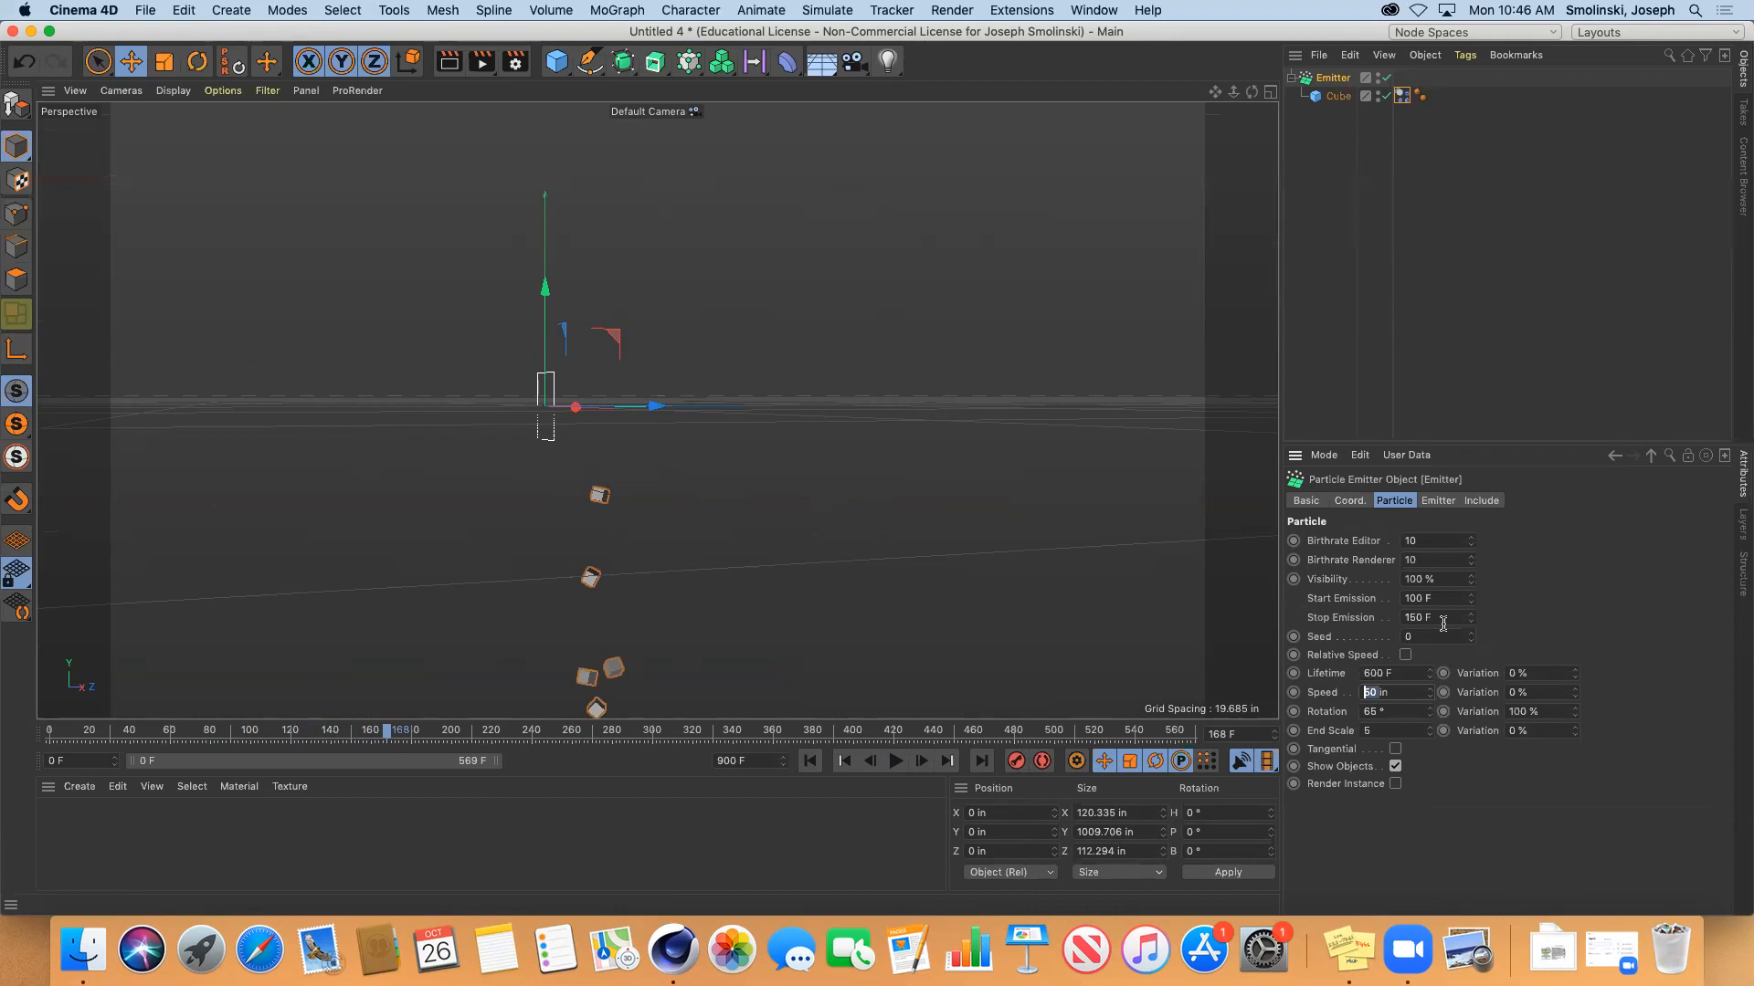
type("100")
Replay from the start with particle speed 100 and pause near frame 140
left_click(810, 762)
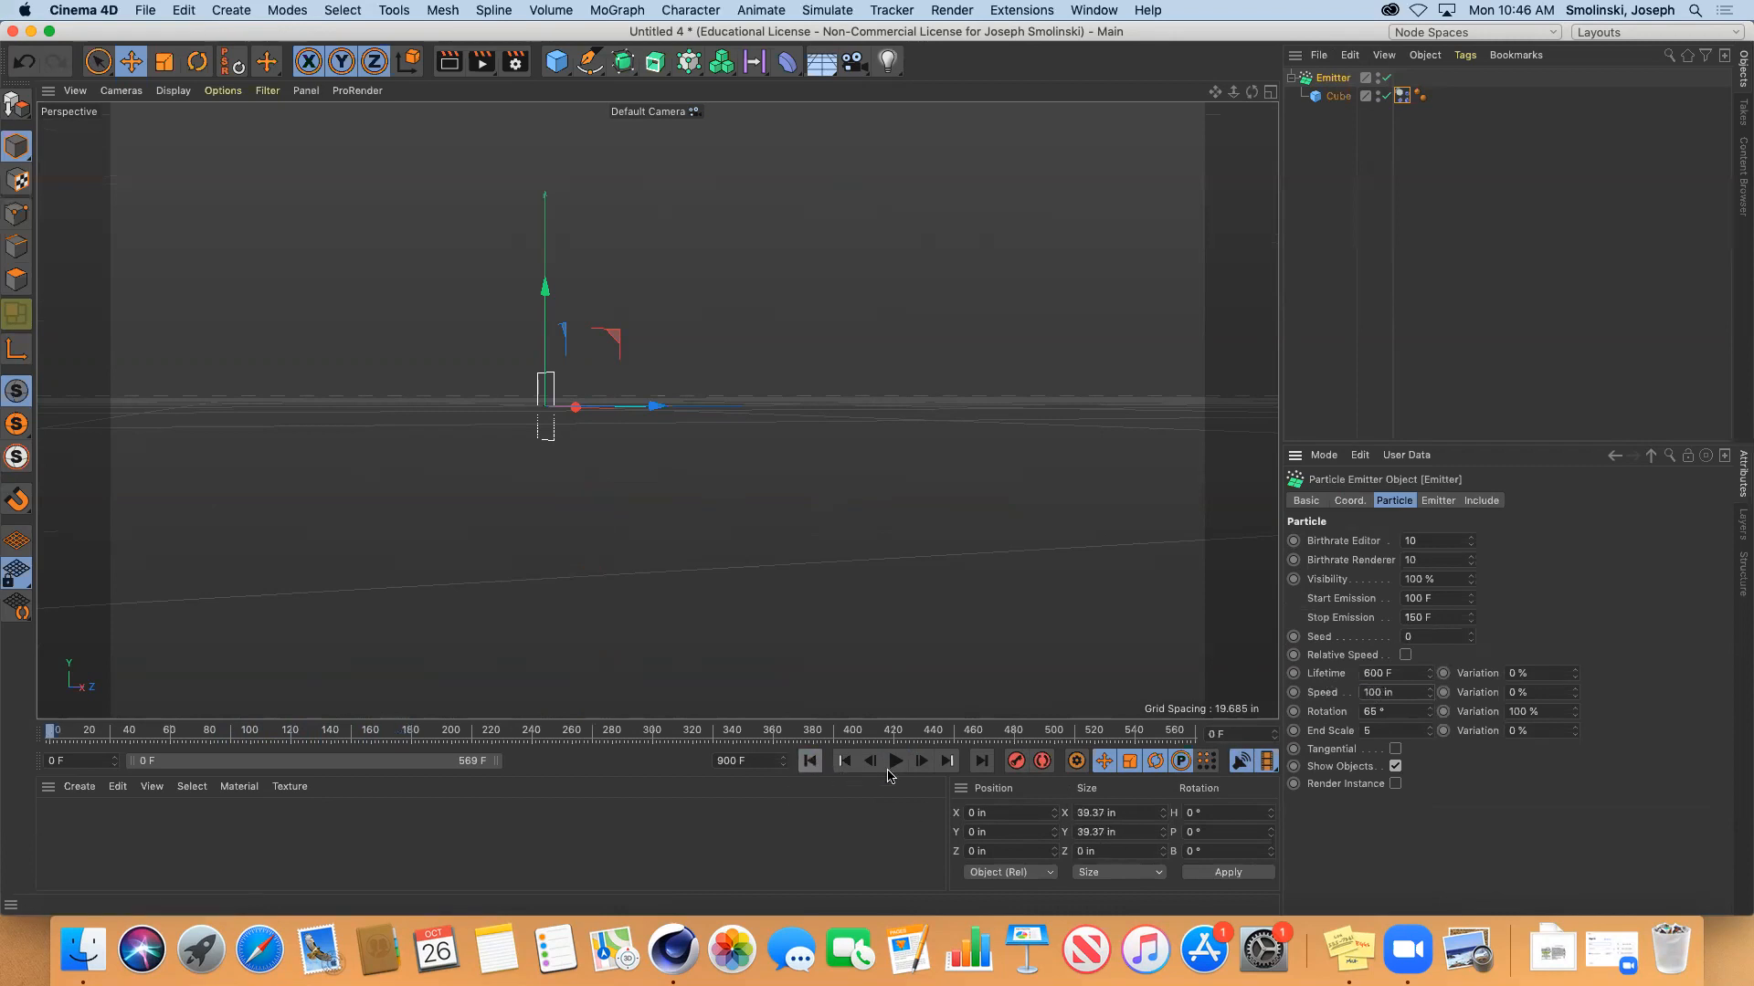
left_click(893, 763)
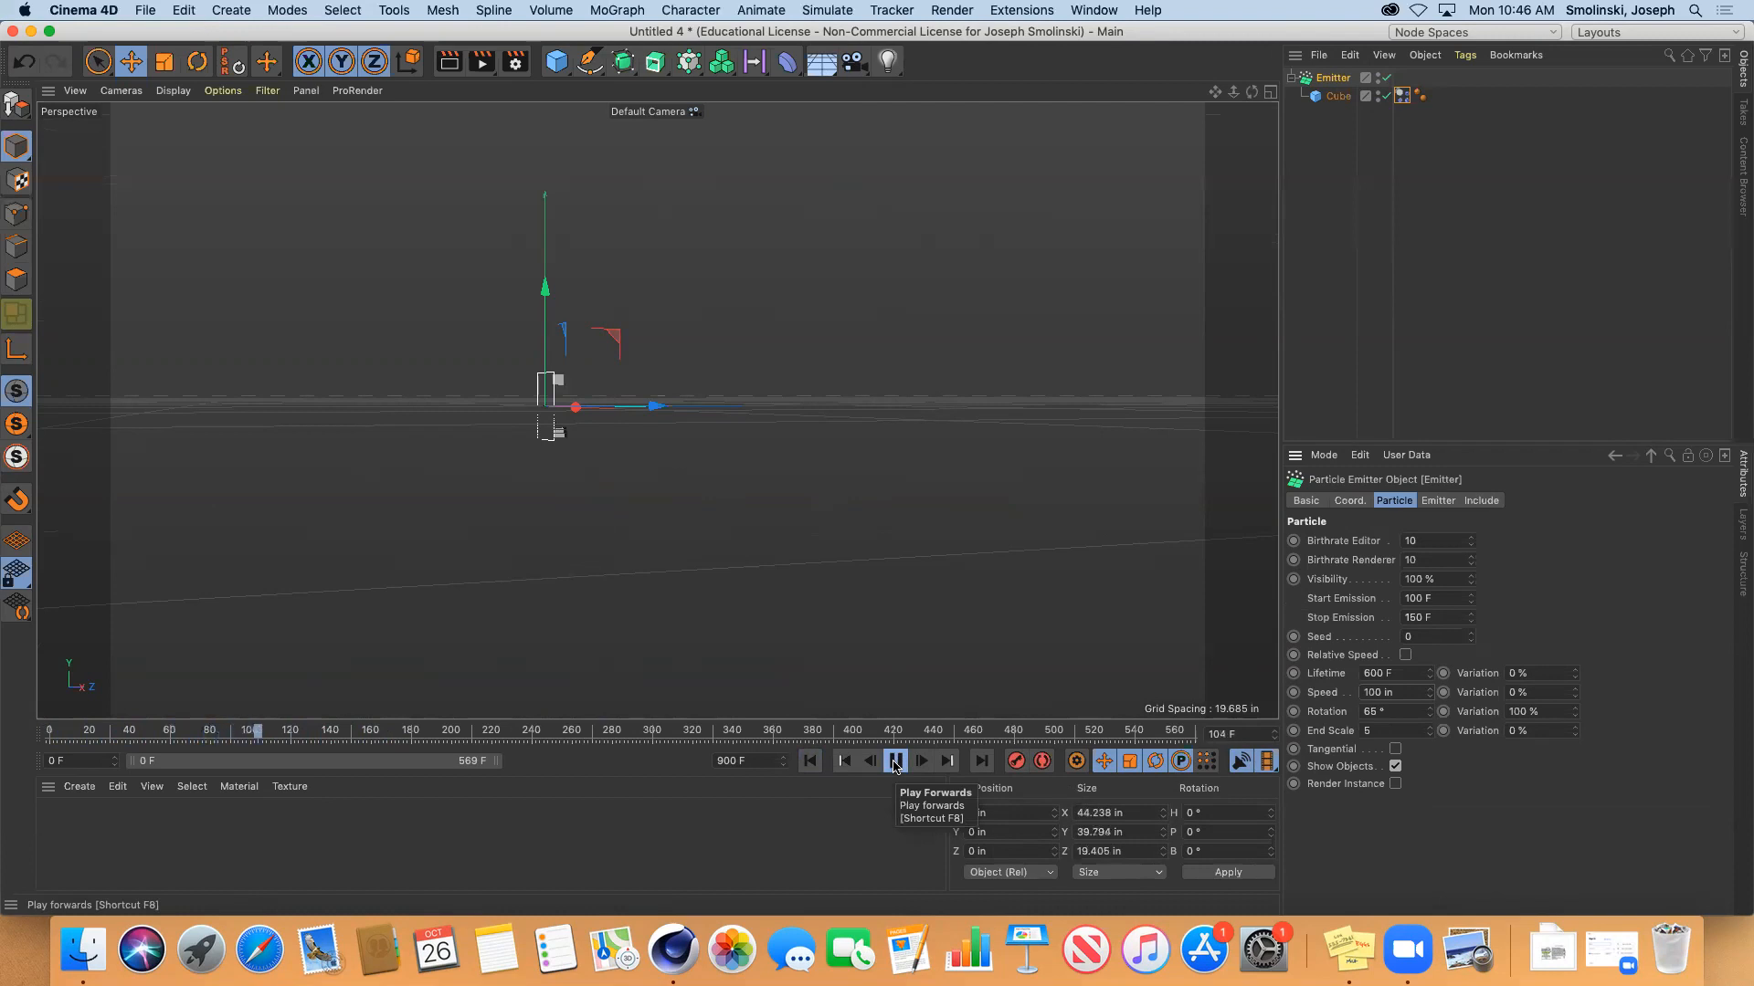
left_click(894, 761)
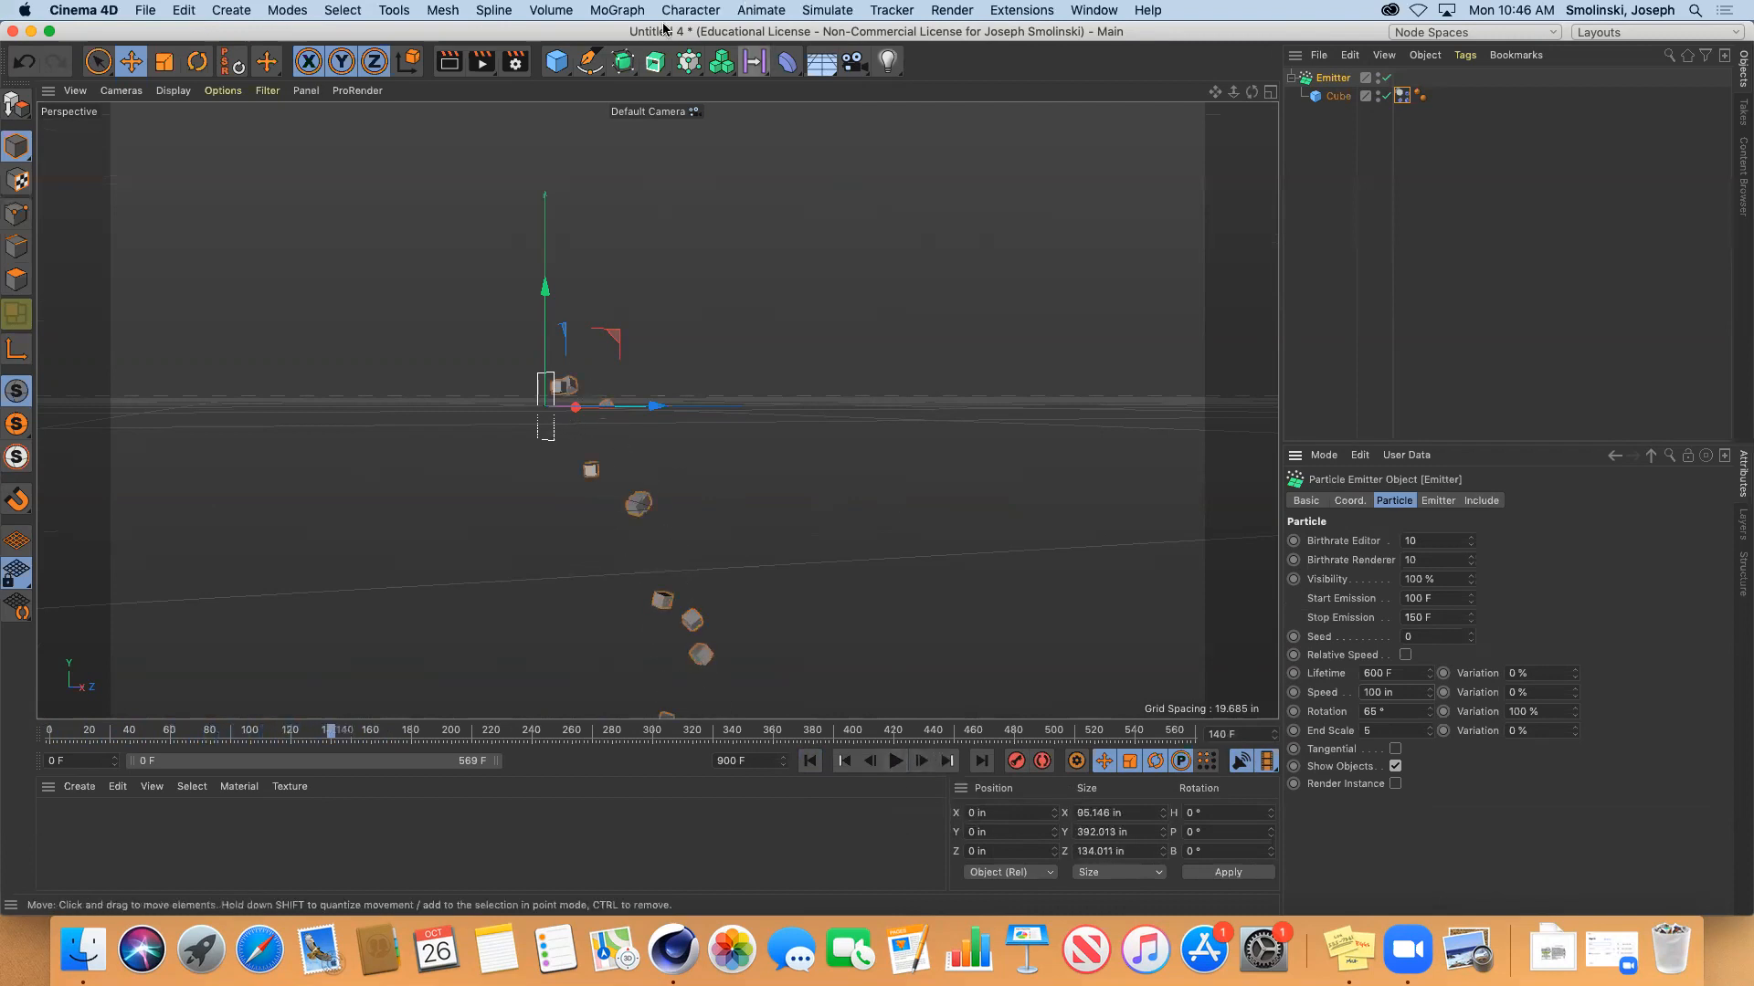
Add a Plane primitive and move it down and forward beneath the falling cubes
left_click(558, 62)
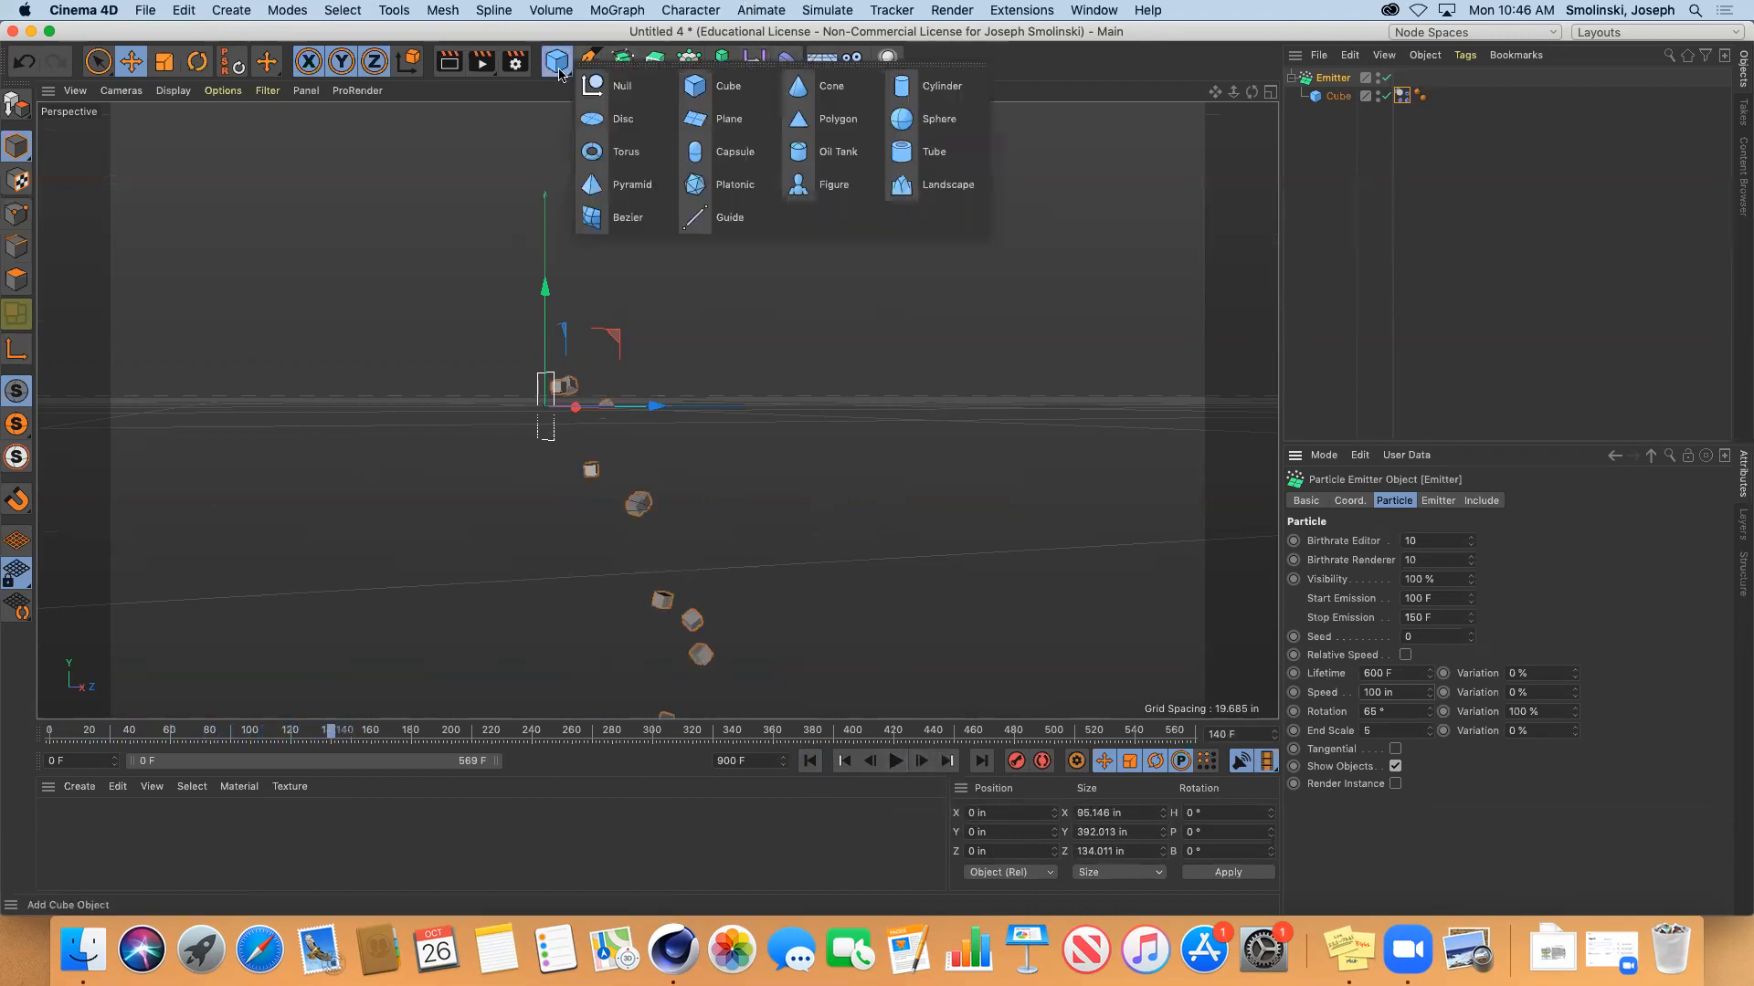
left_click(712, 121)
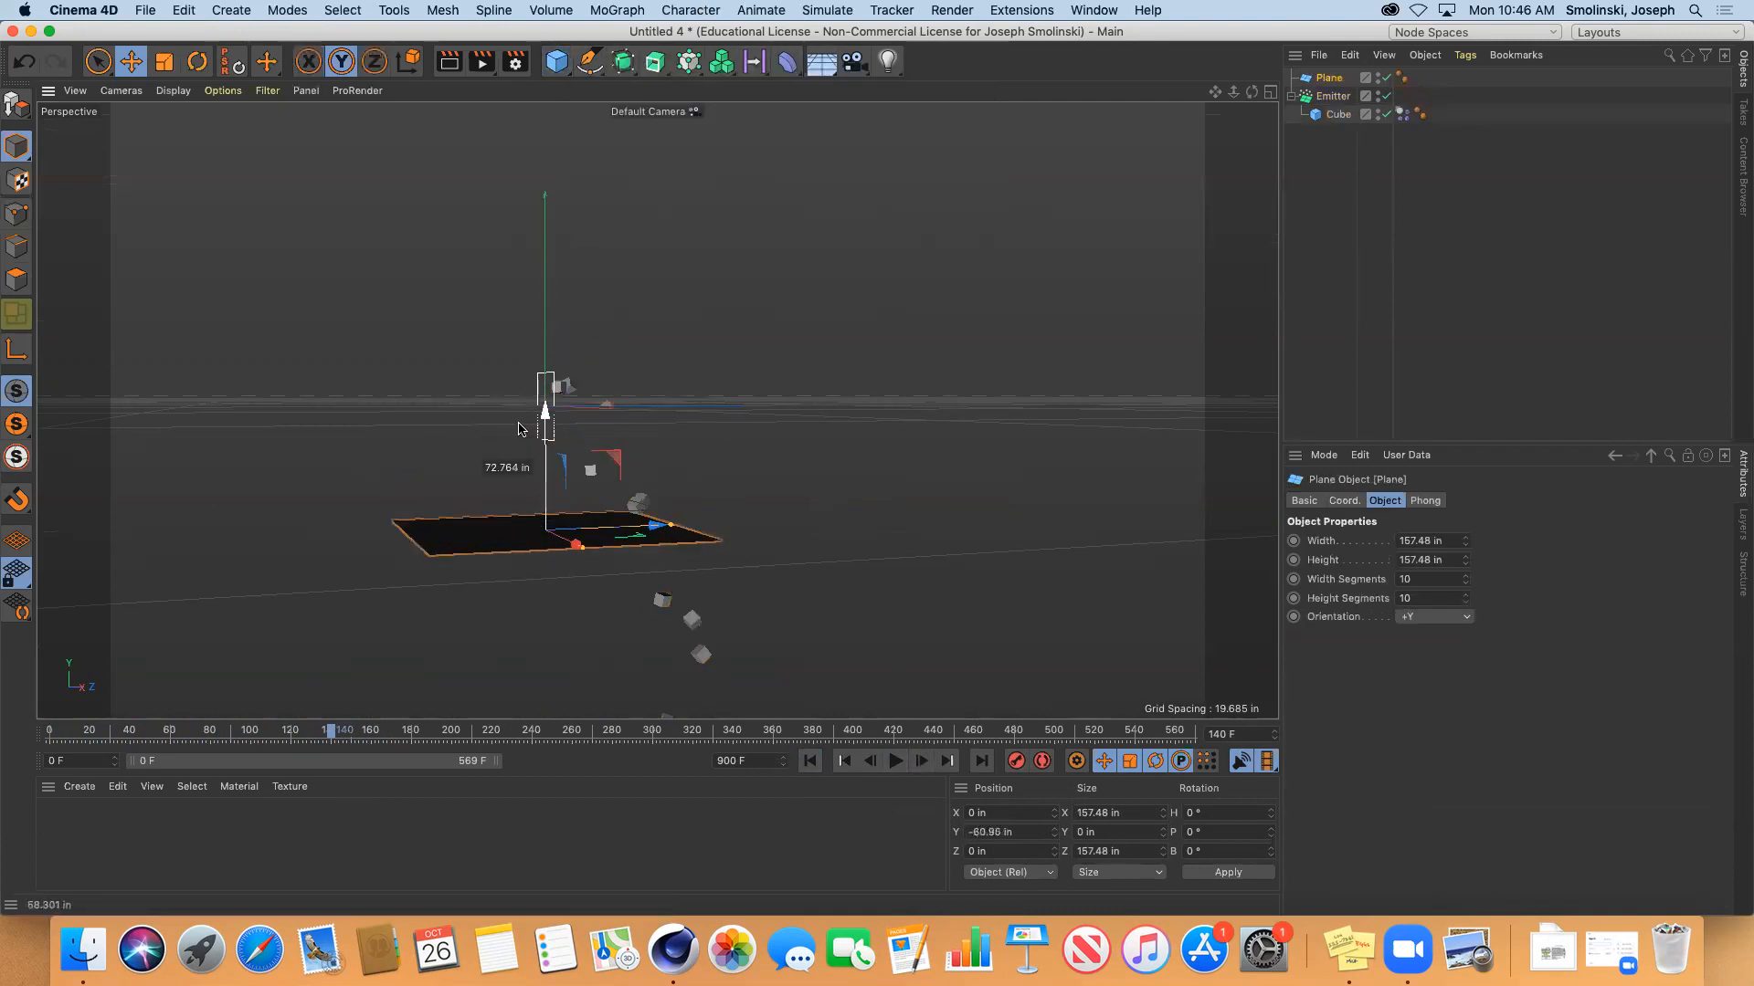
left_click_drag(544, 289, 546, 453)
left_click_drag(658, 564, 734, 572)
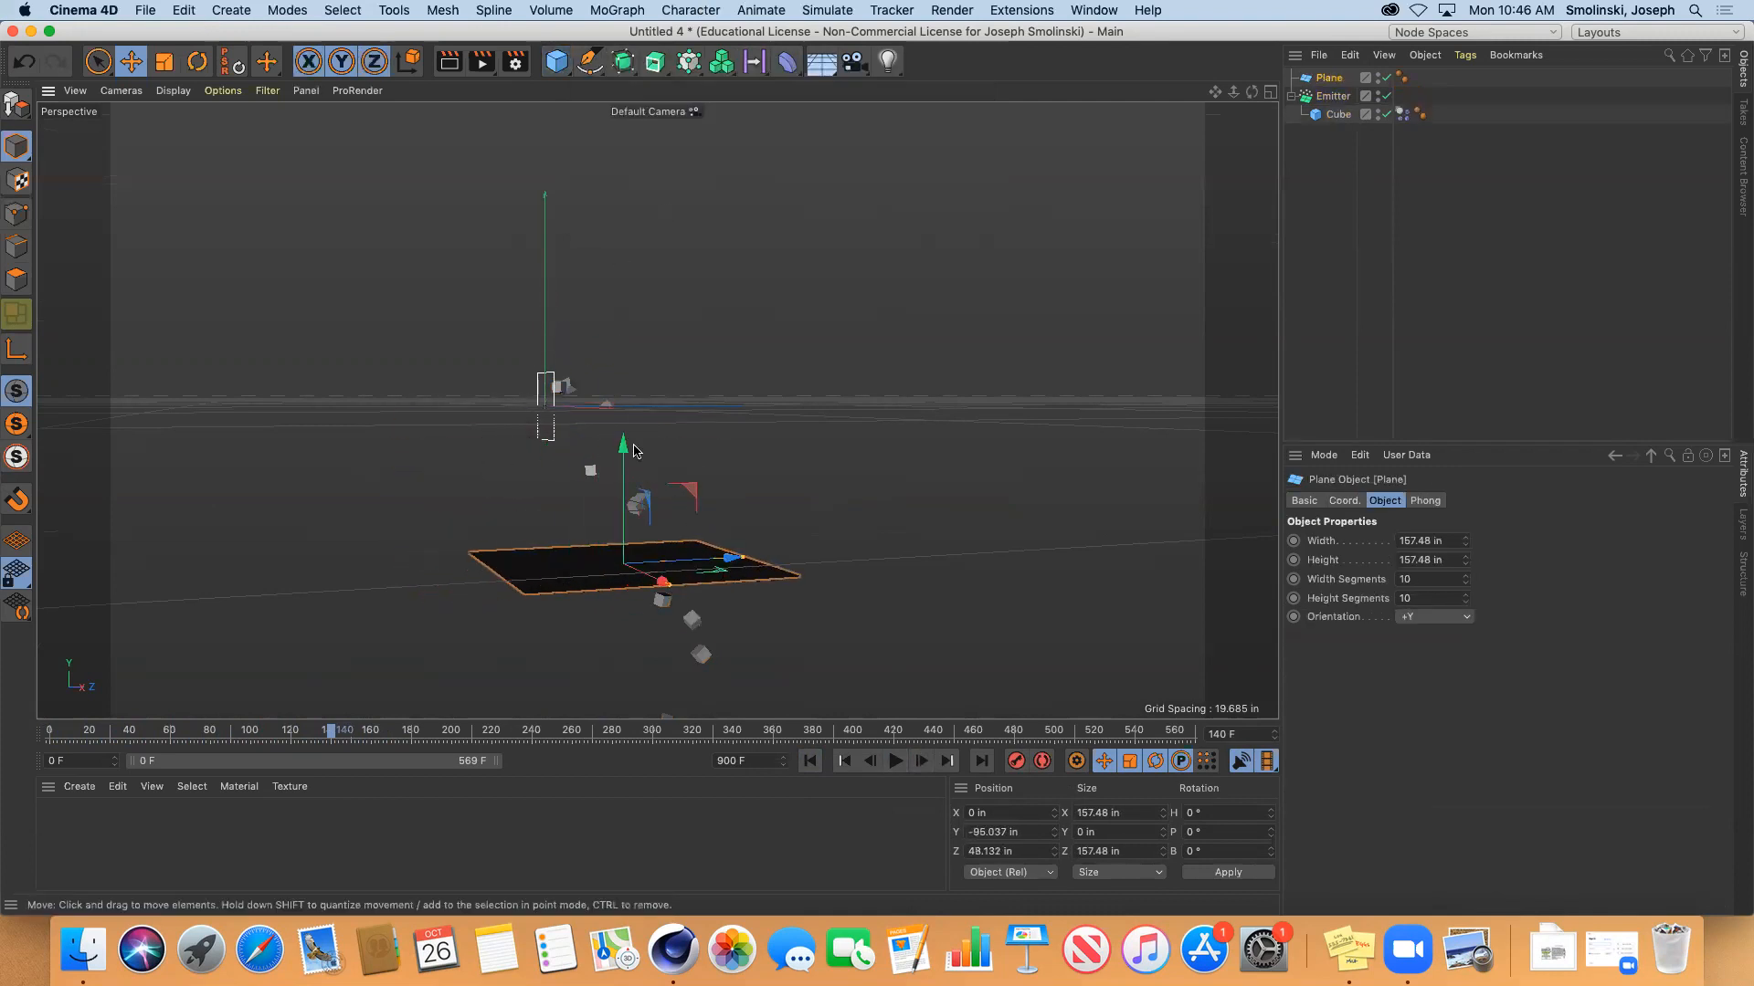
Orbit the viewport to look down at the plane from a lower angle
left_click_drag(1253, 93, 960, 343)
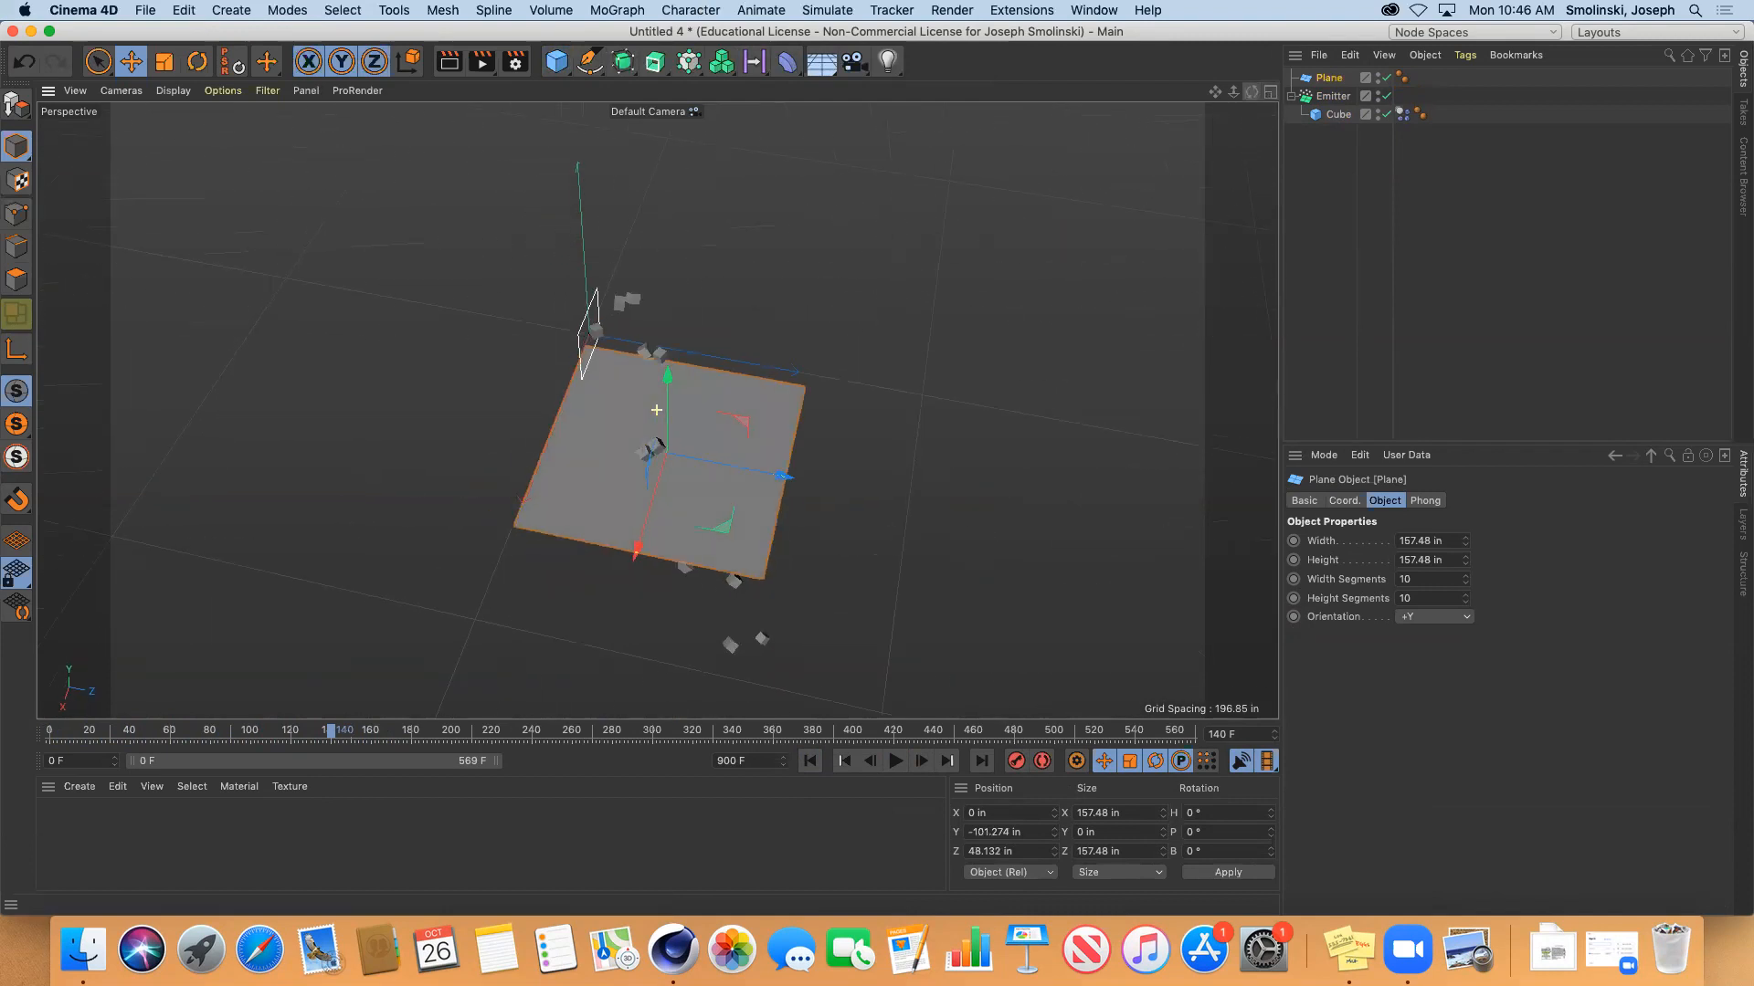
left_click_drag(1252, 94, 1254, 93)
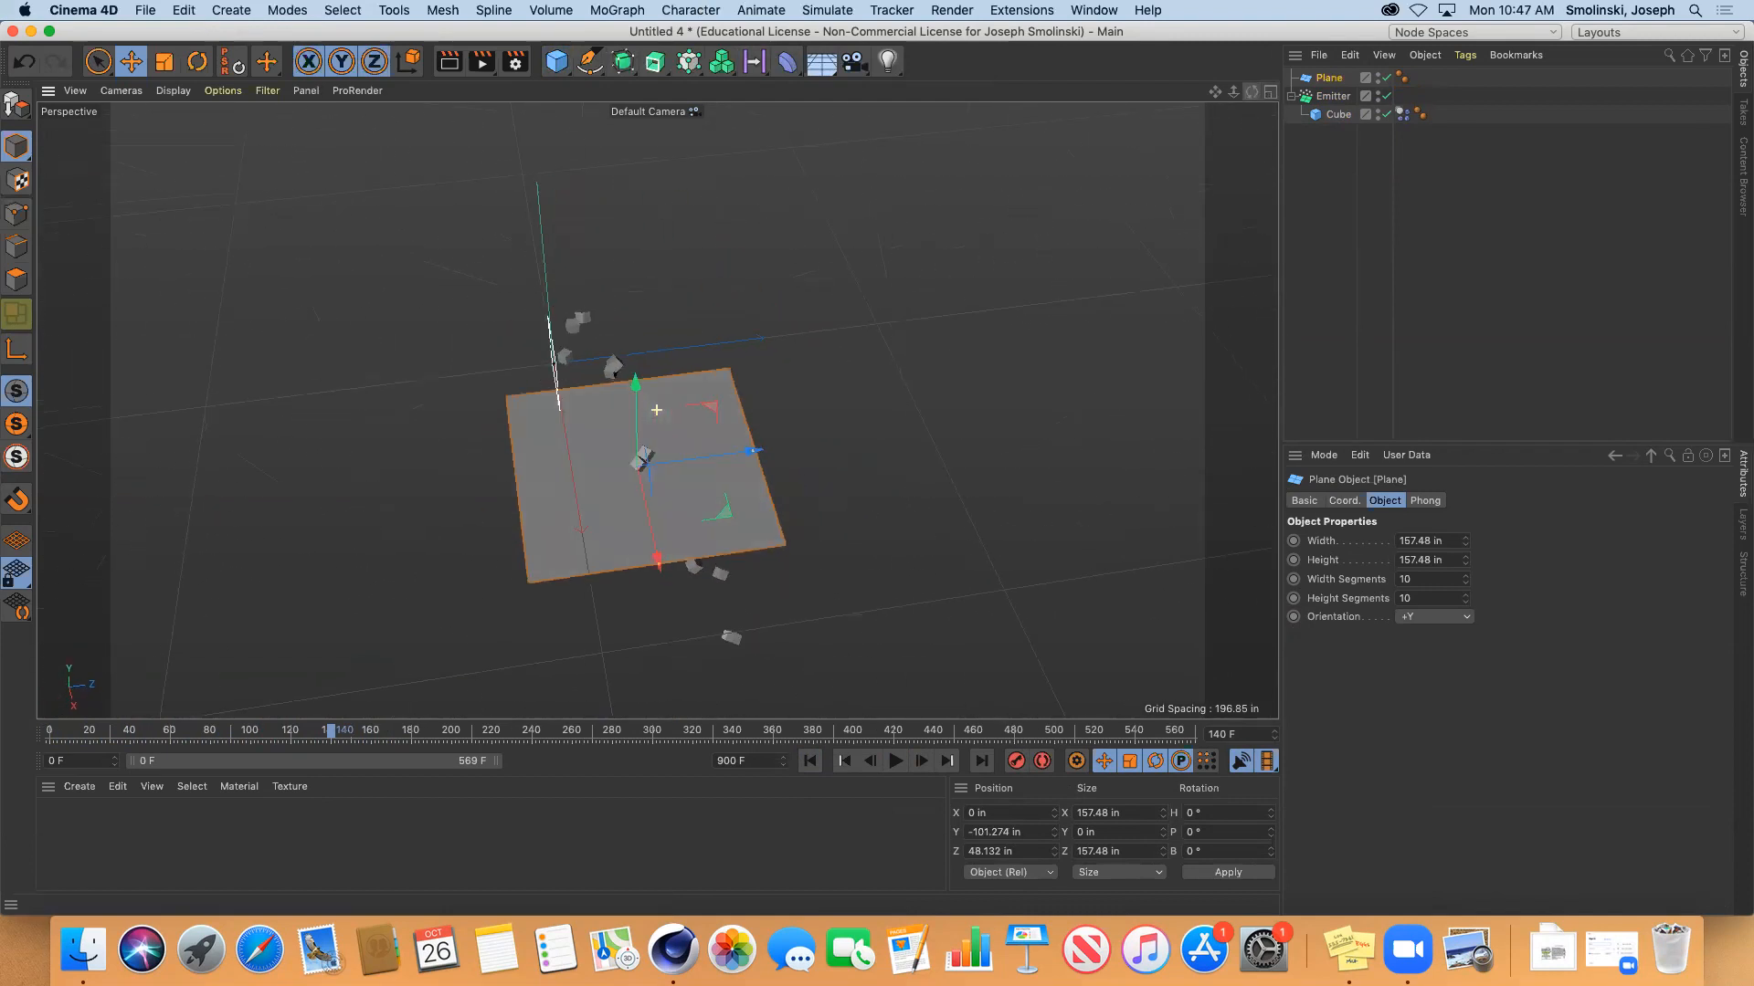
Add a Collider Body simulation tag to the Plane
left_click(1465, 56)
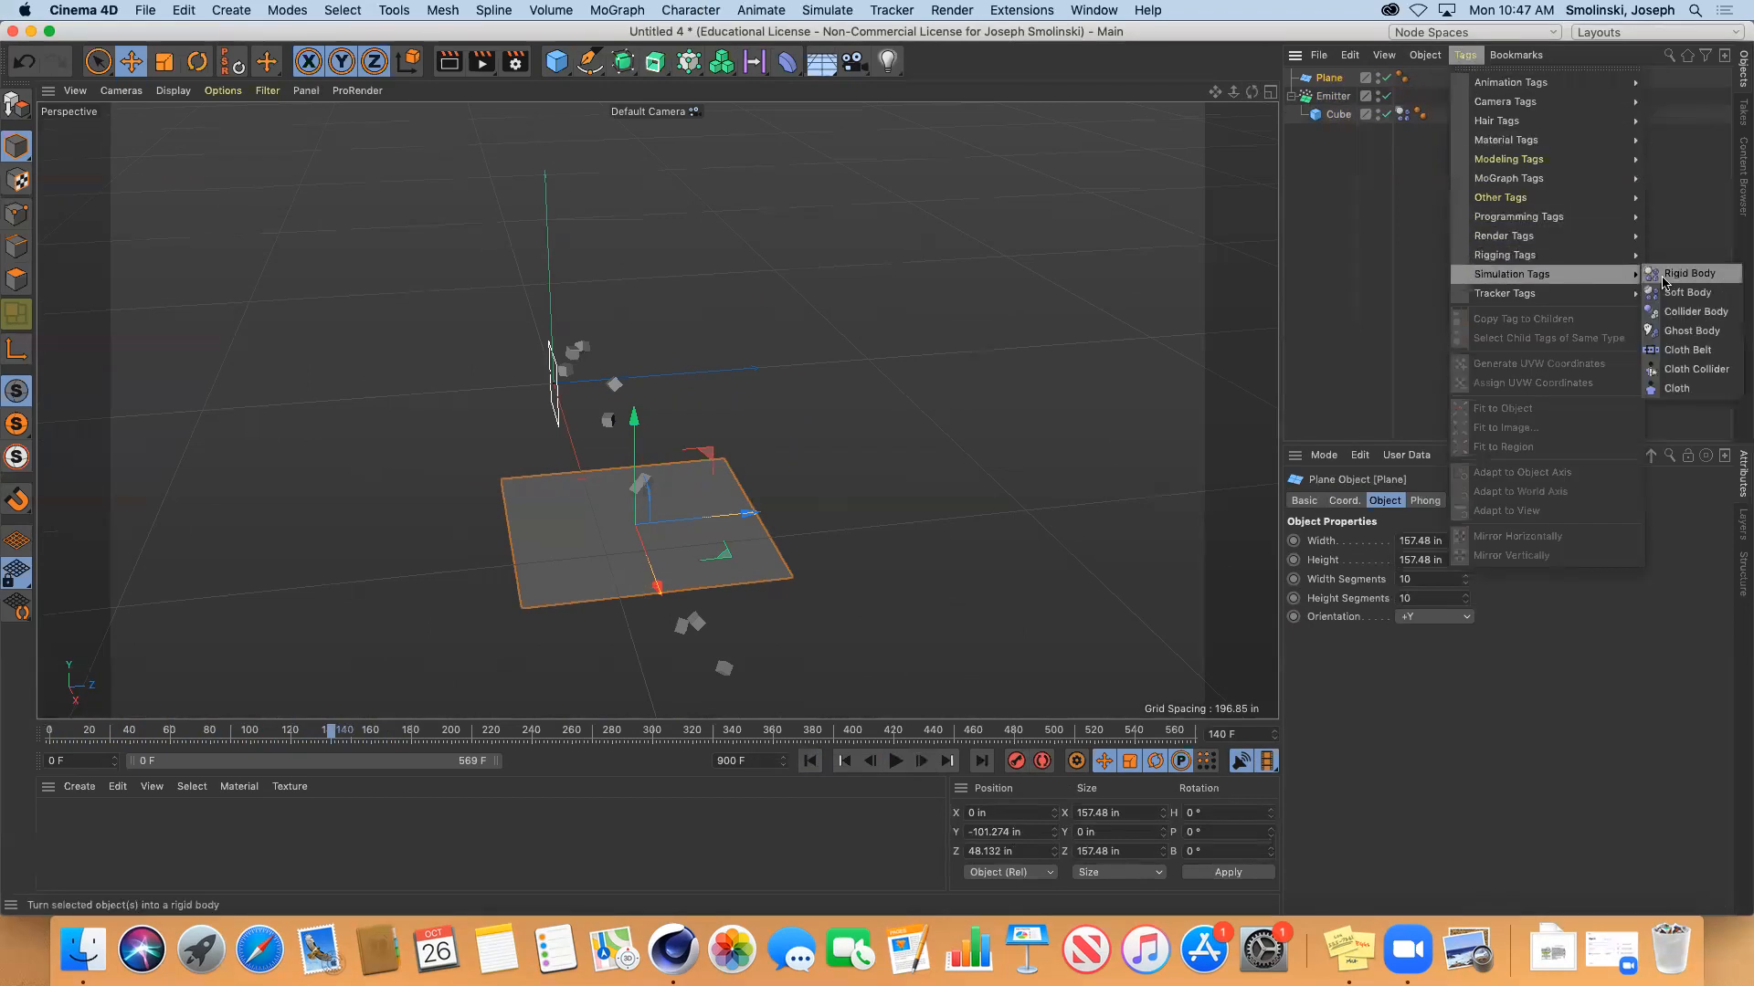
left_click(1701, 314)
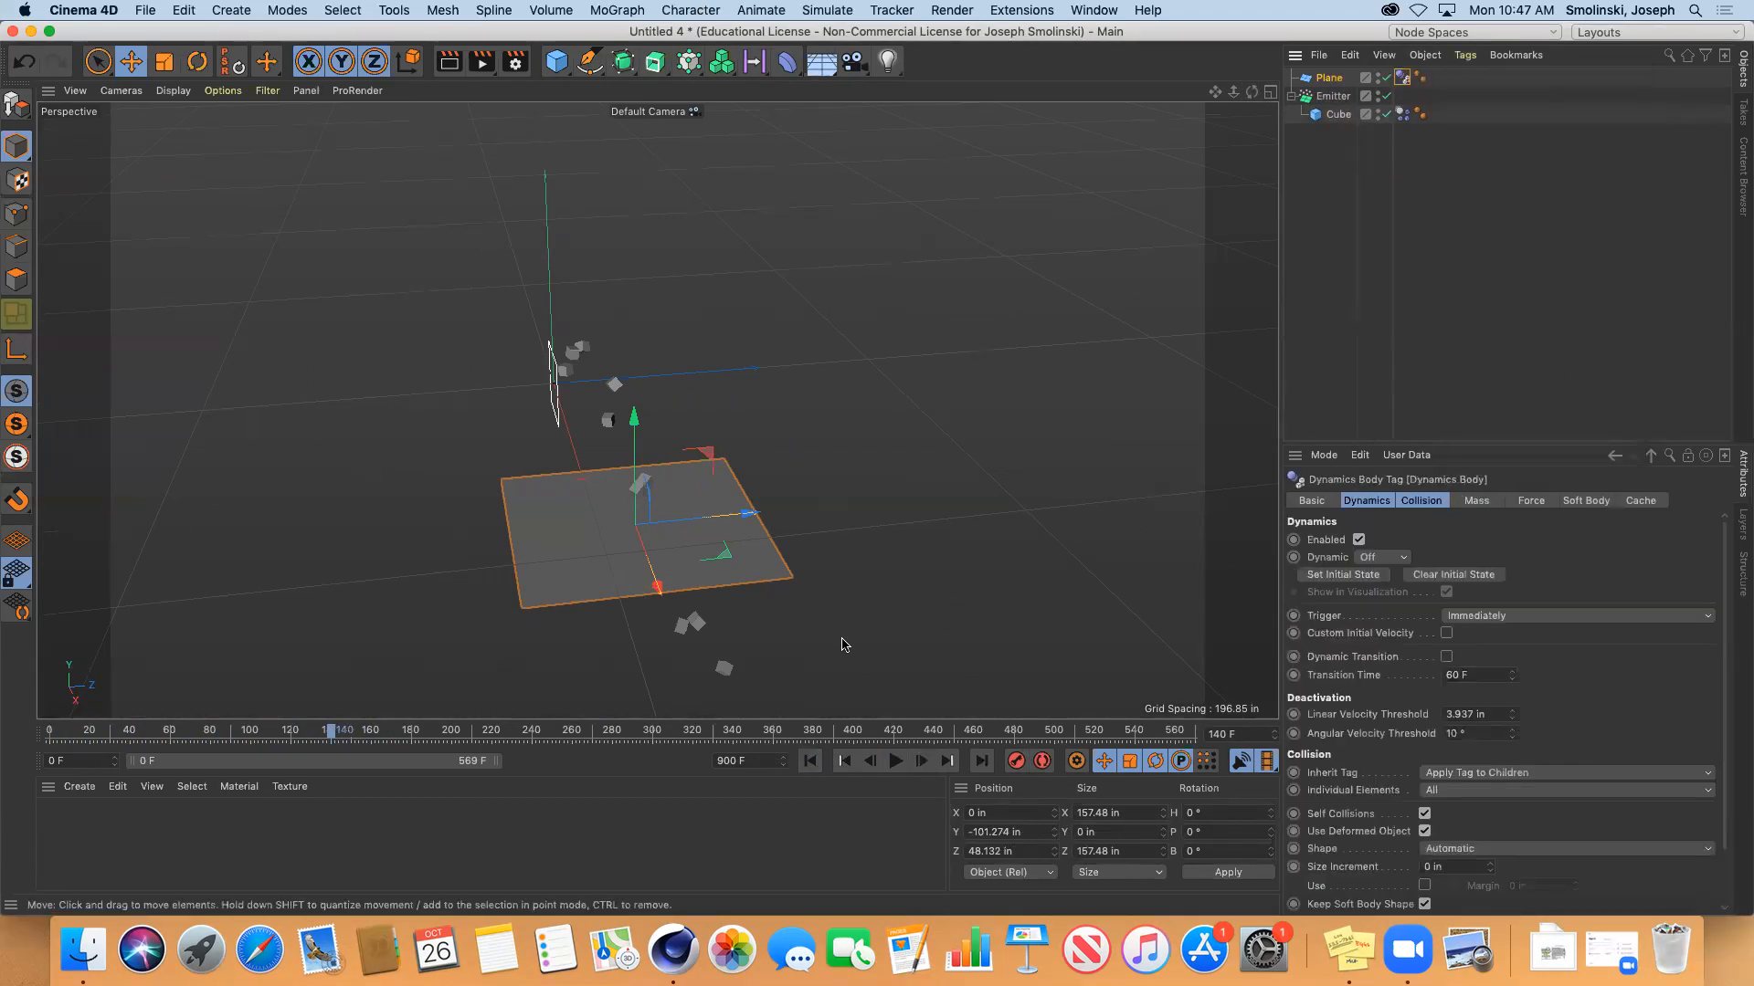
Replay from the start until the falling cubes land and rest on the plane
left_click(811, 761)
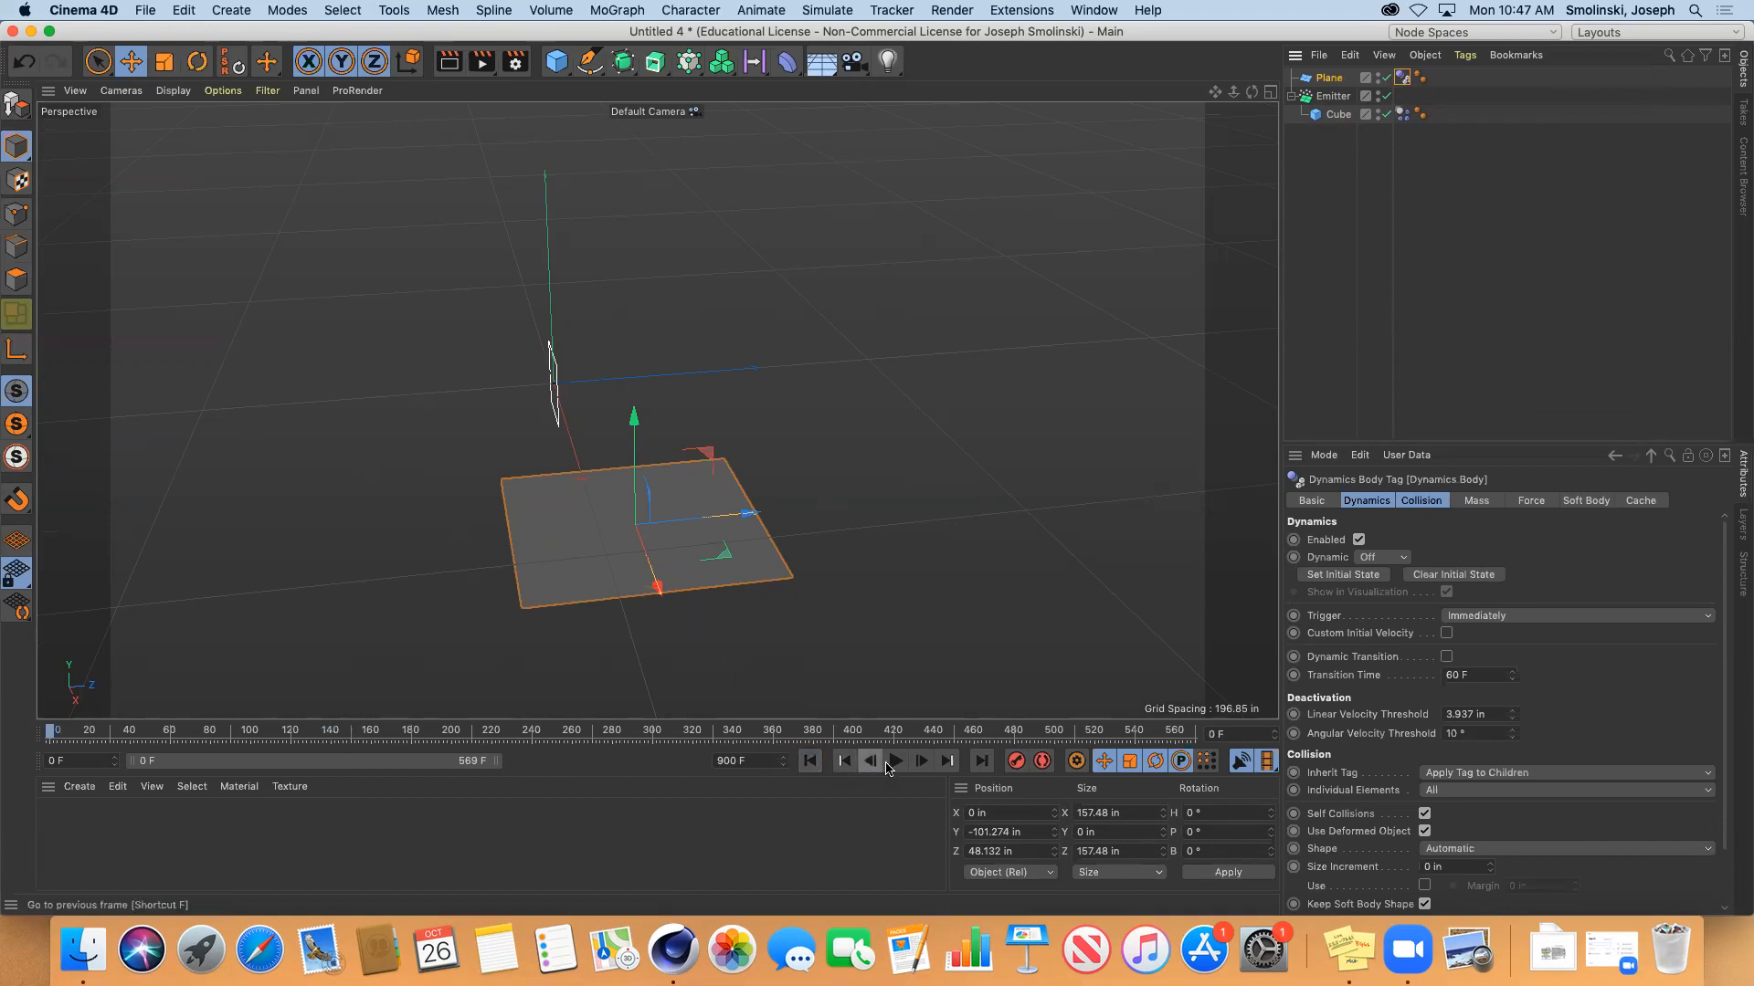
left_click(892, 761)
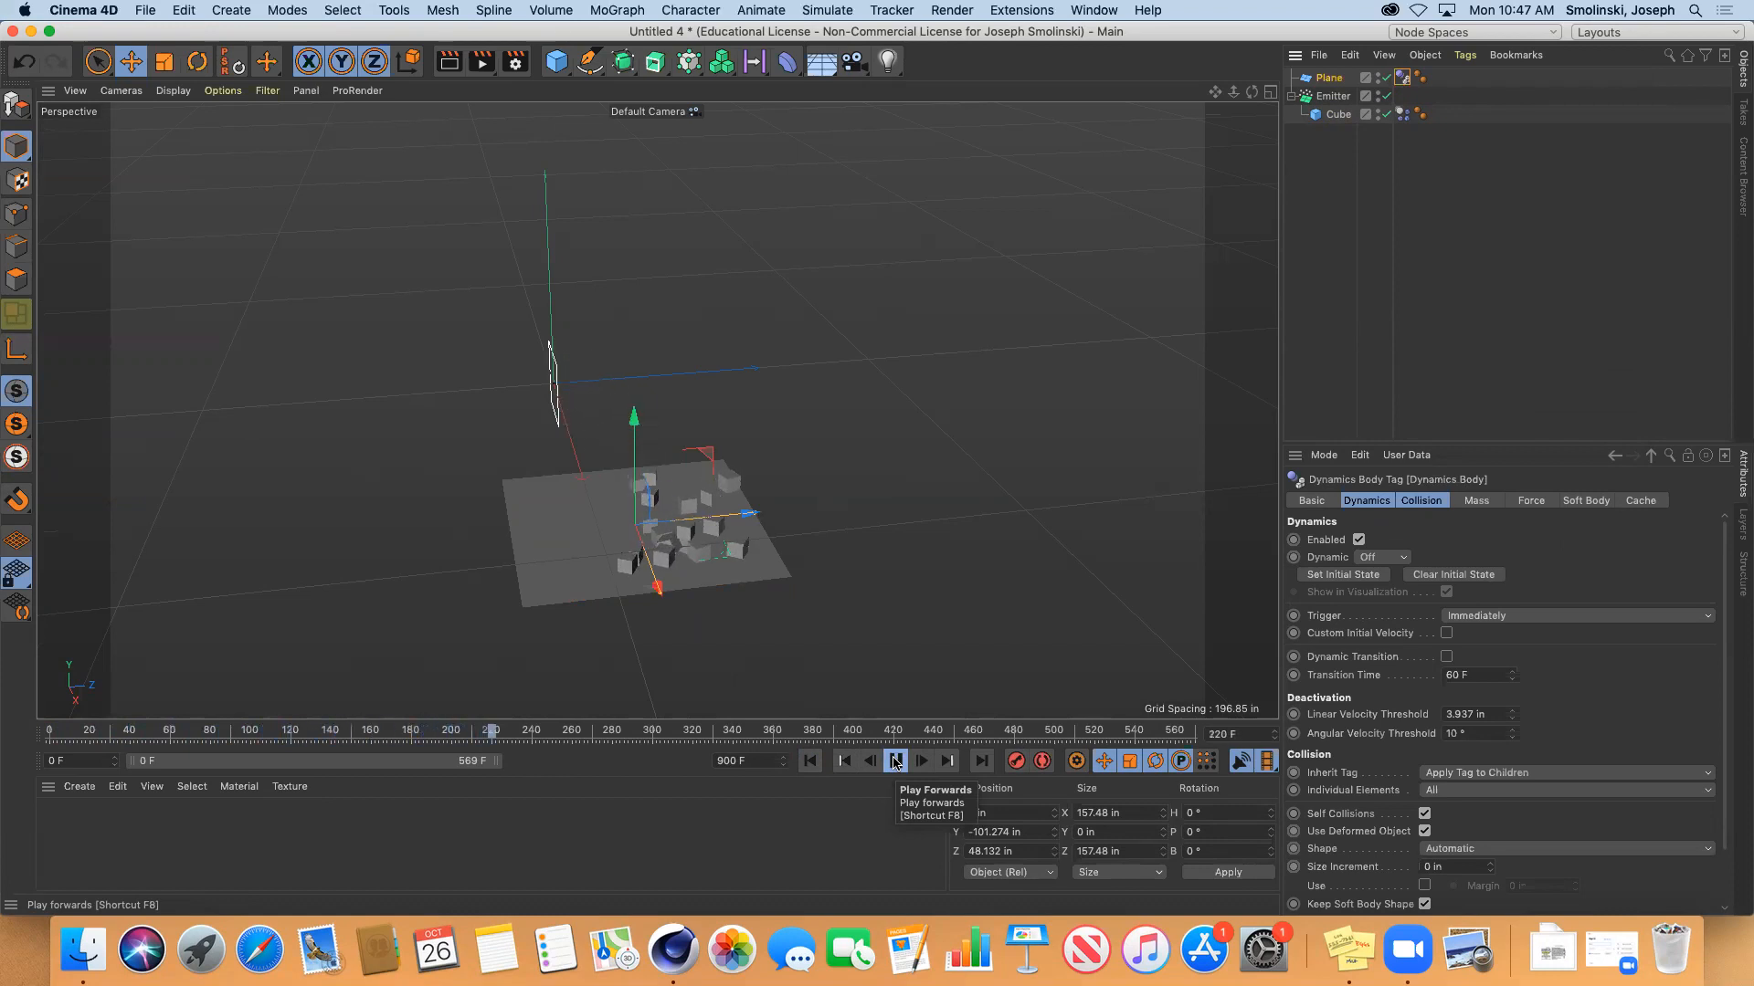
left_click(895, 760)
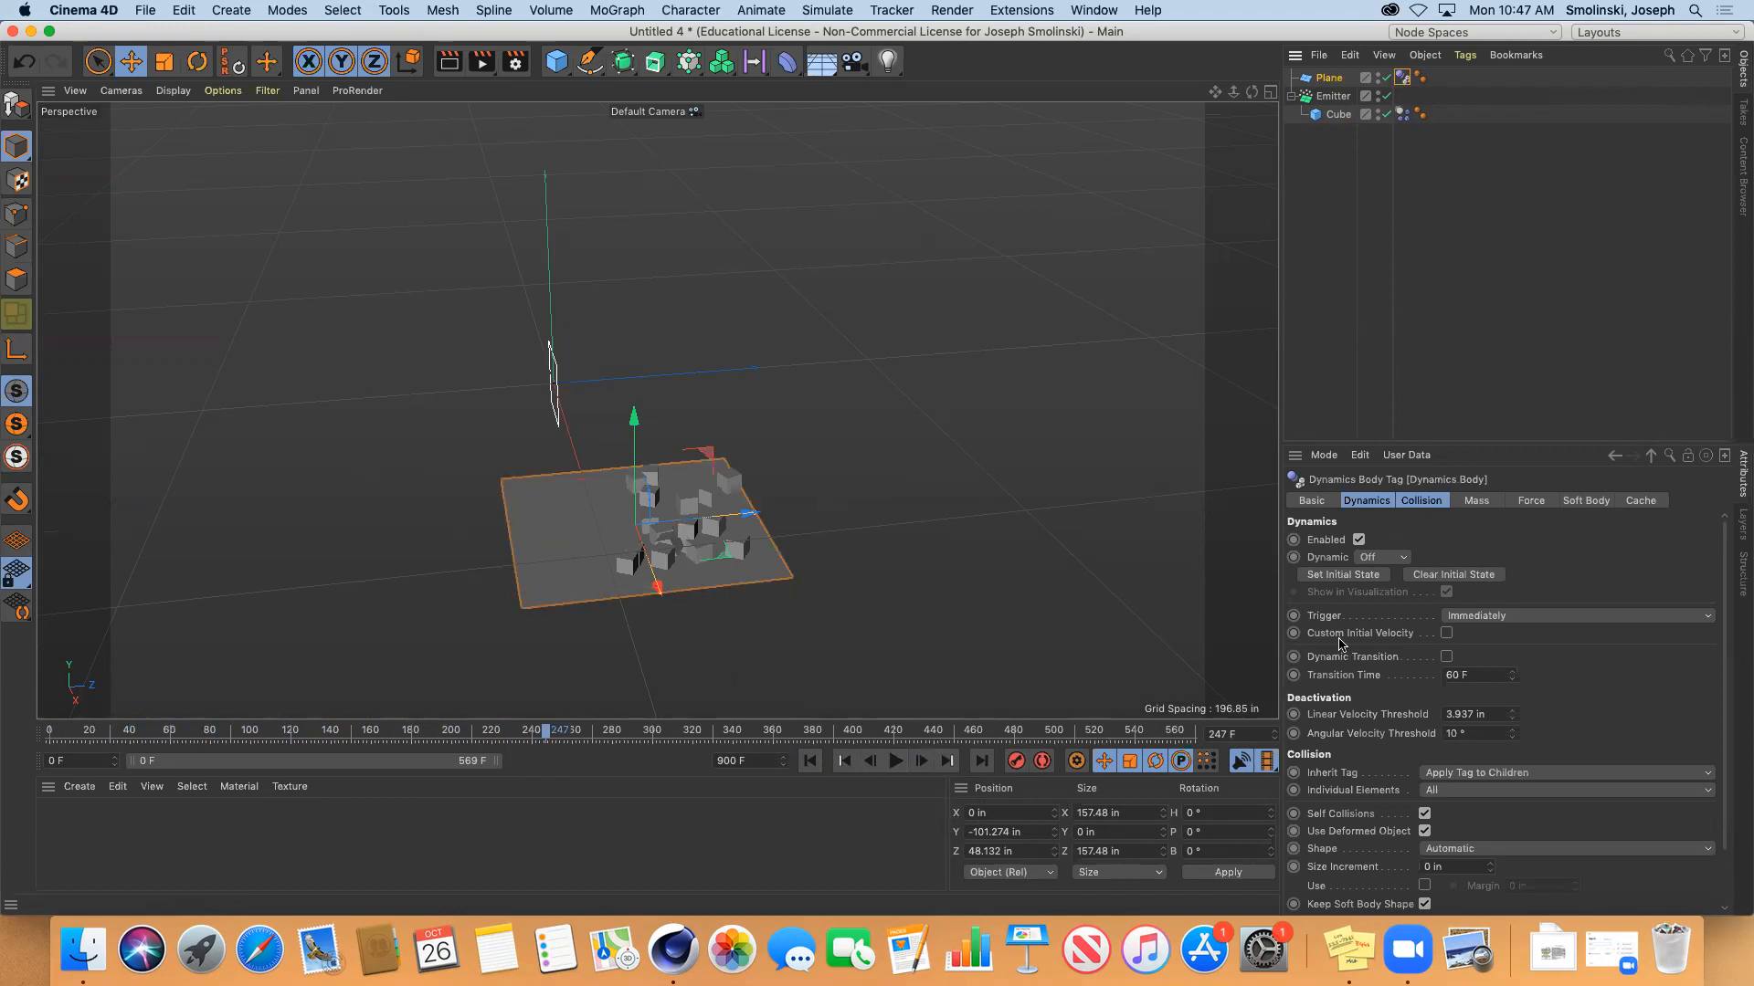
Inspect the Cube's Dynamics Body tag collision settings: 25% bounce, 90% friction
left_click(1337, 113)
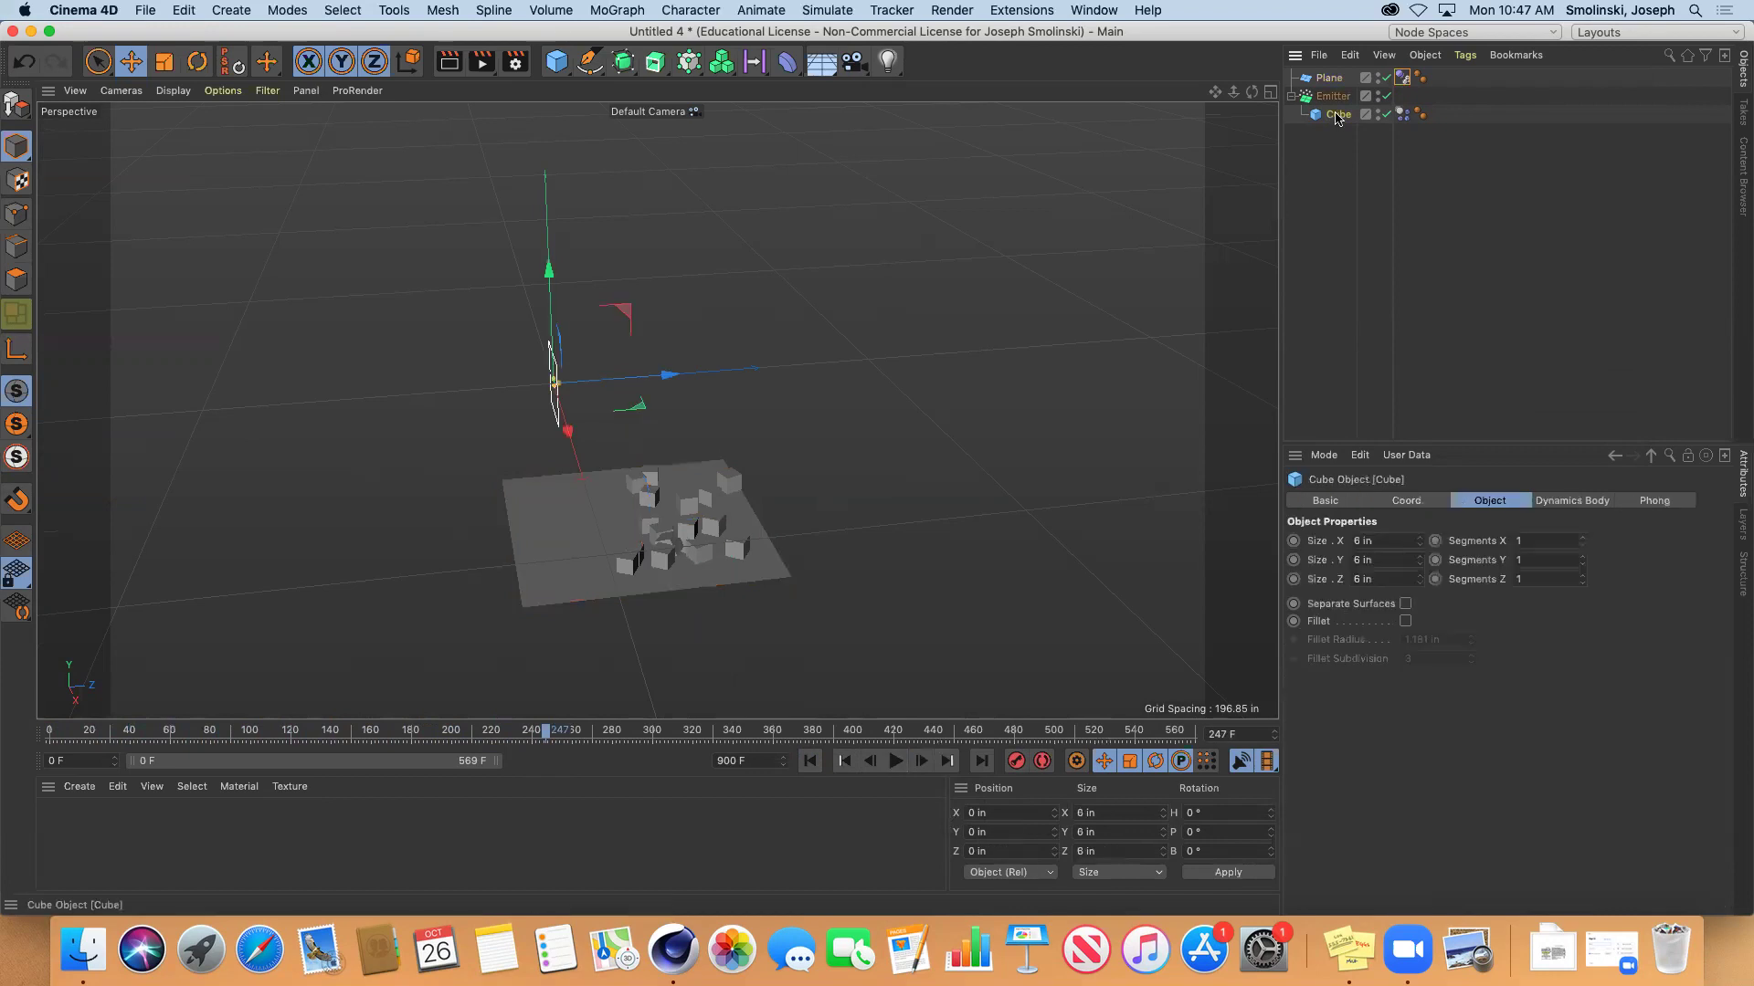
left_click(1401, 116)
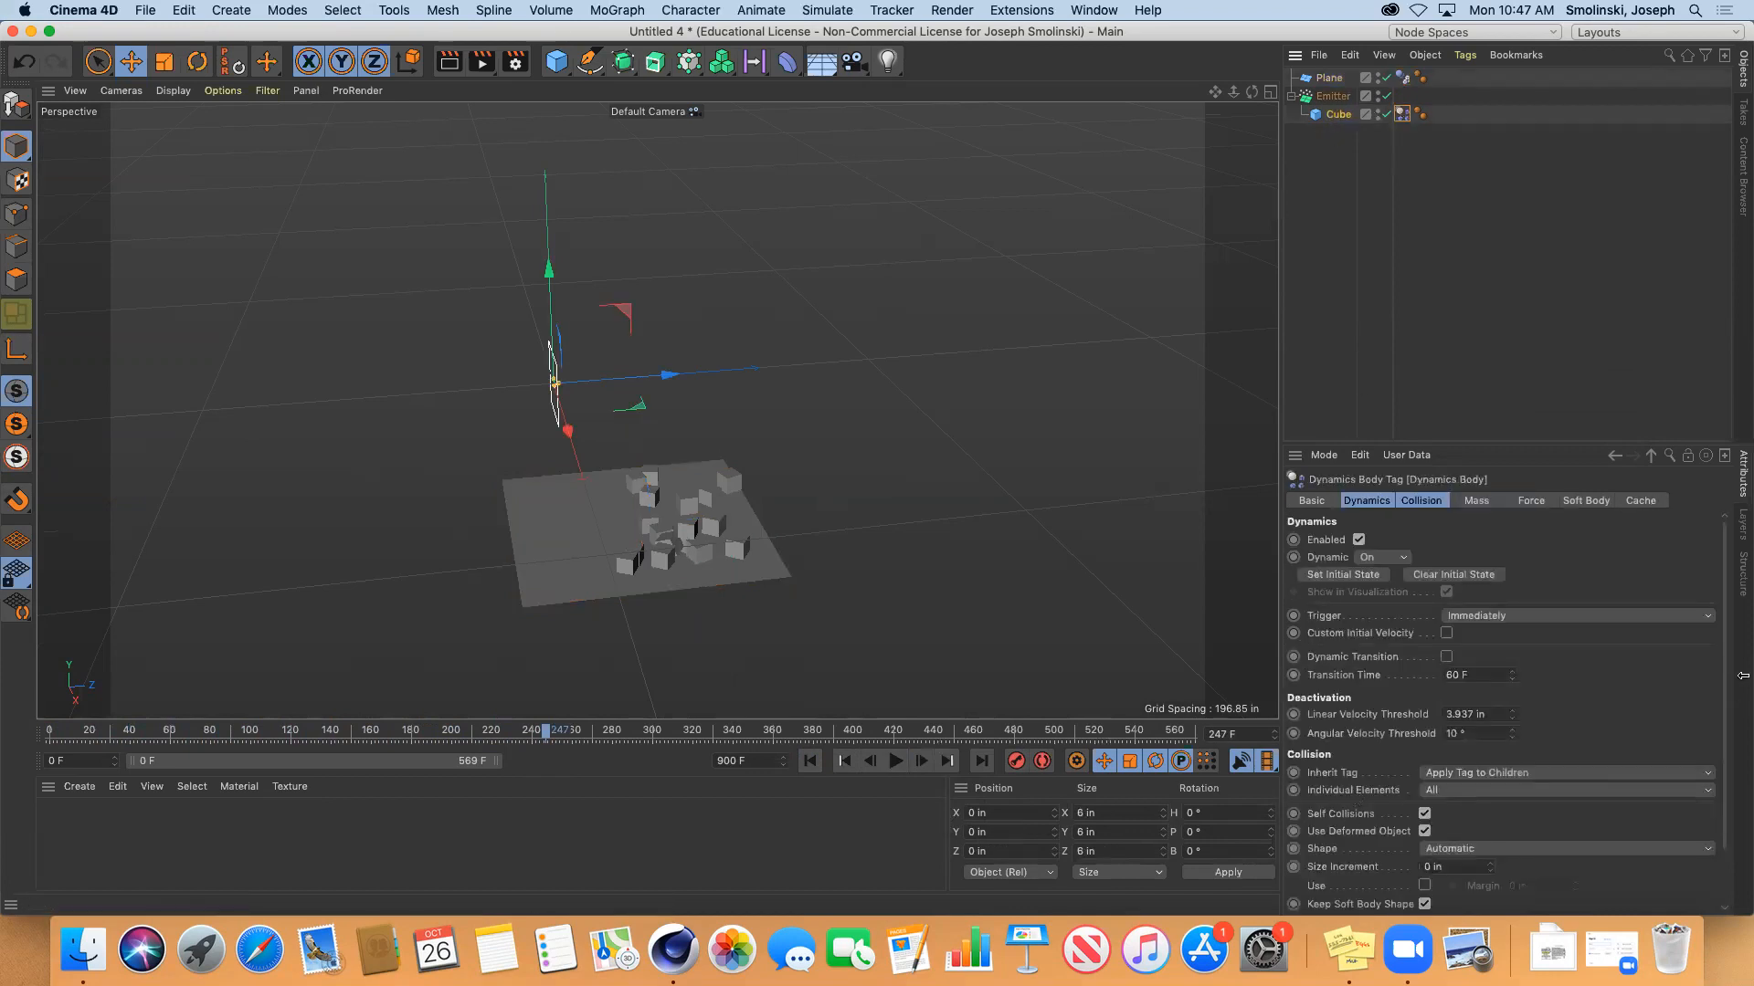
left_click_drag(1723, 599, 1725, 657)
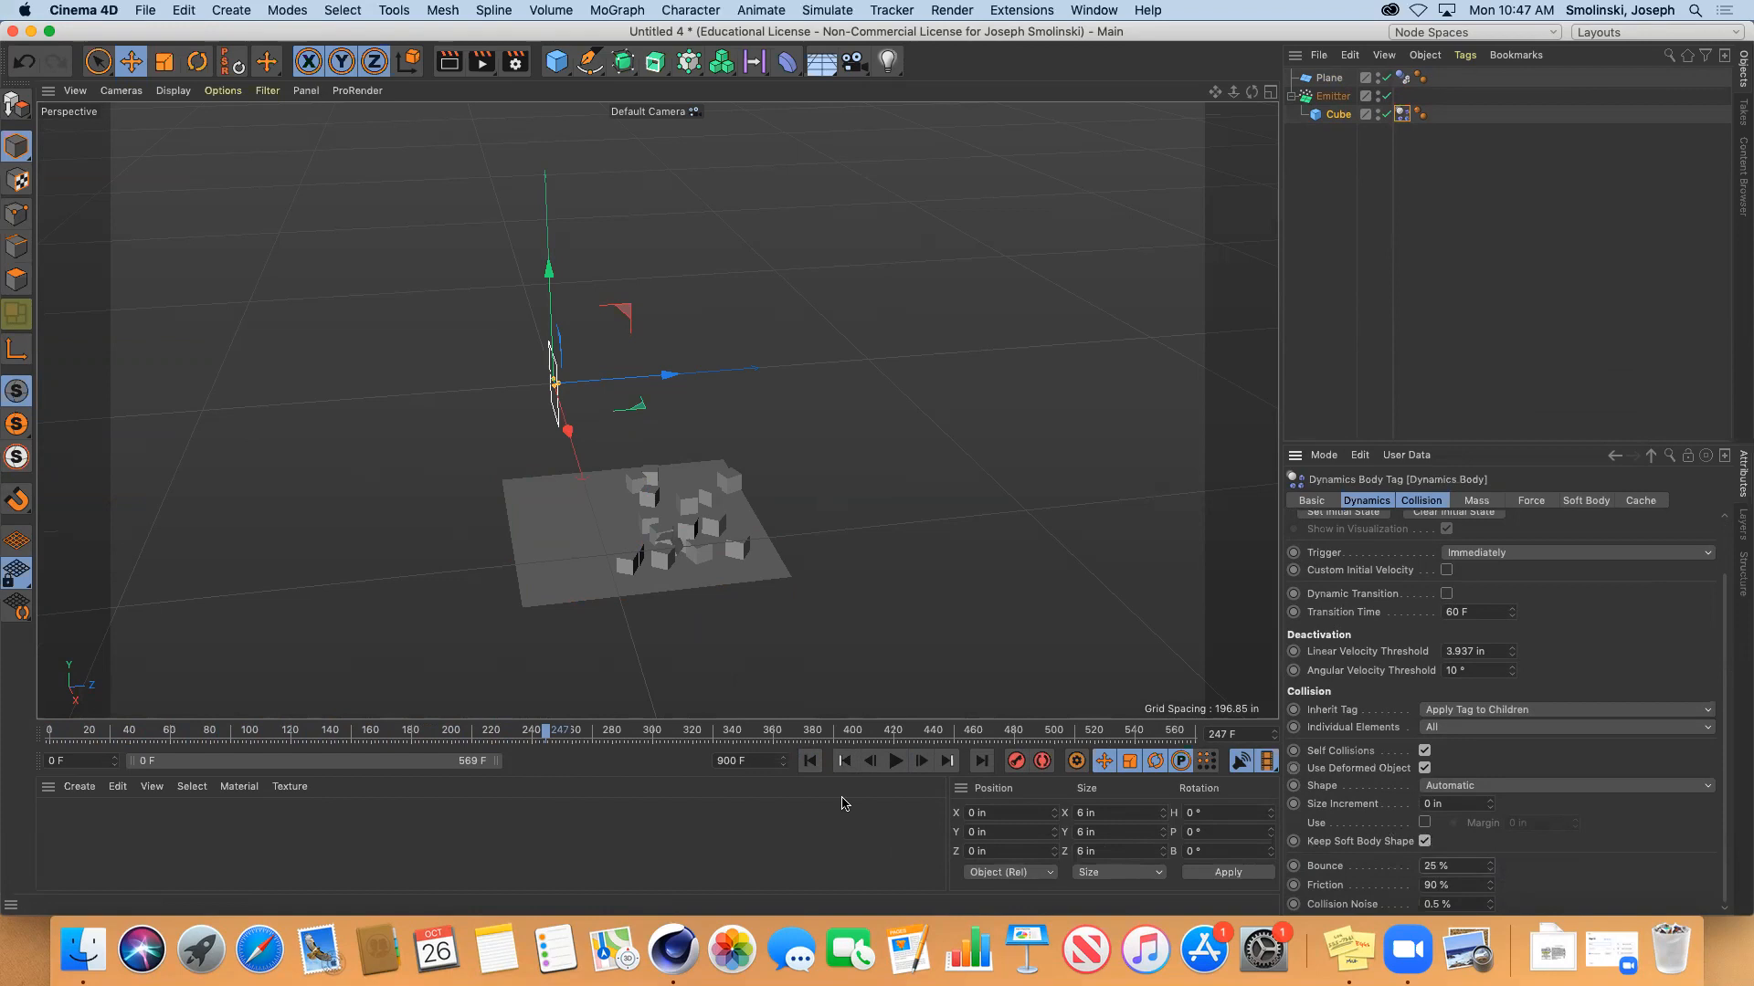
Replay from the start and pause at frame 266 with cubes scattered on the plane
left_click(810, 762)
left_click(895, 761)
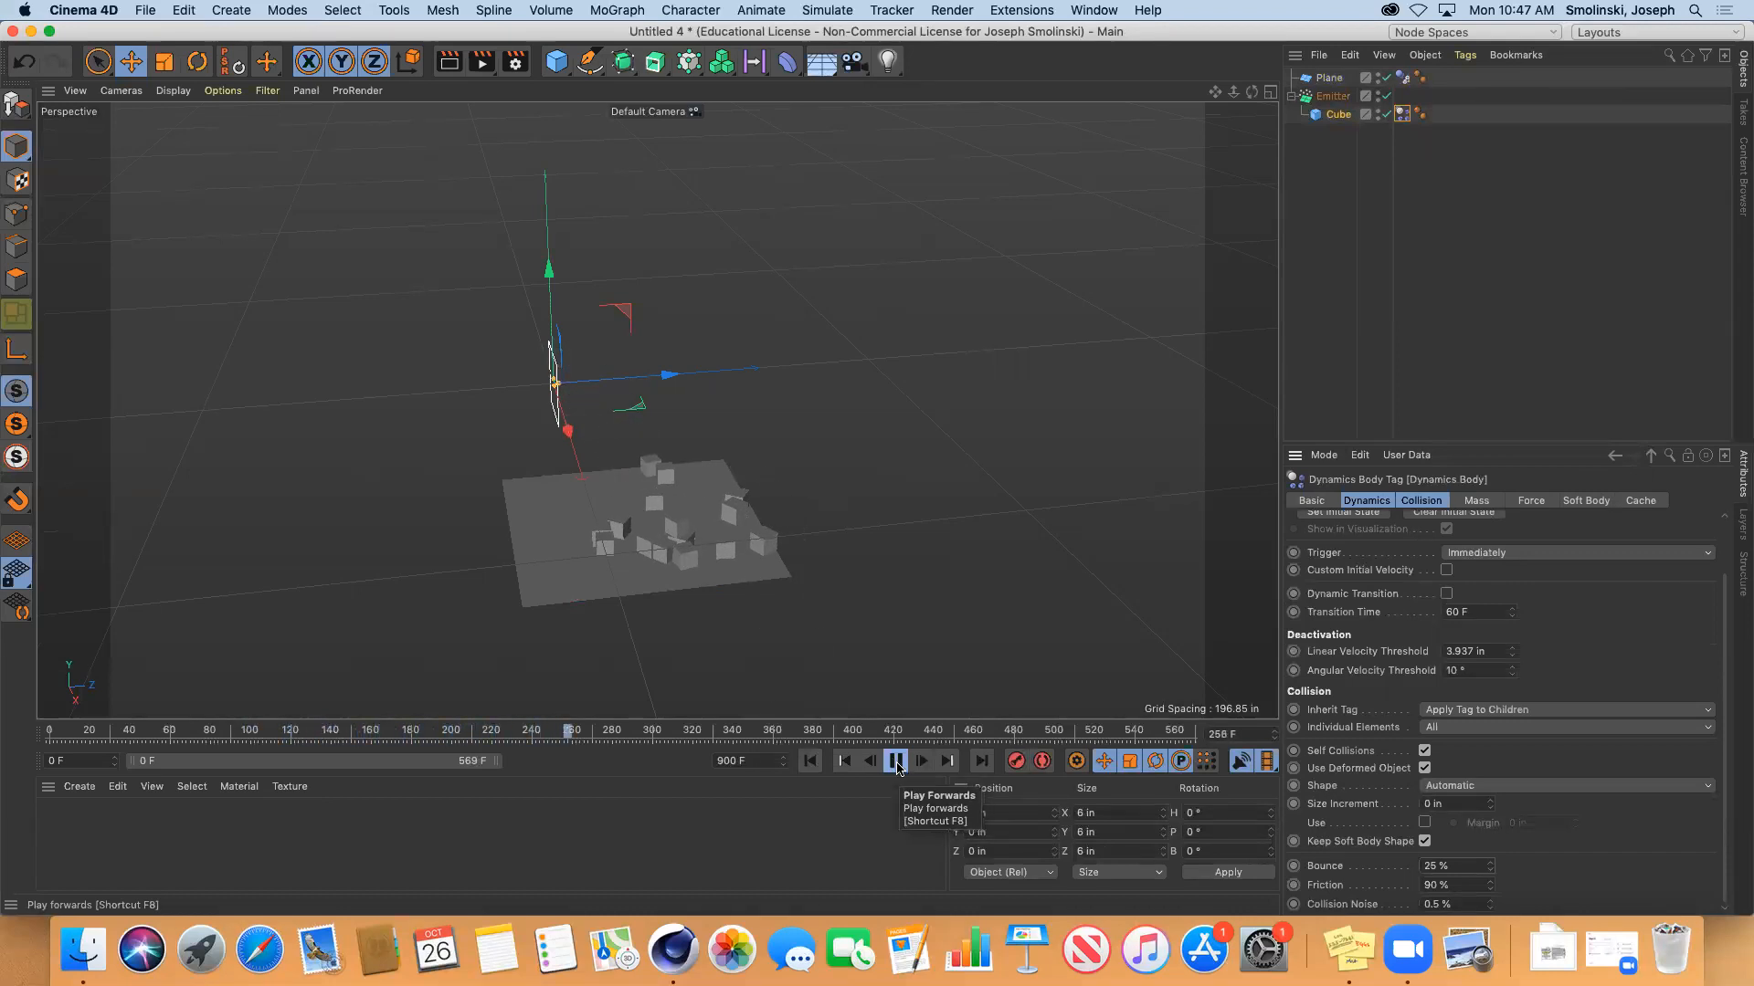
left_click(897, 765)
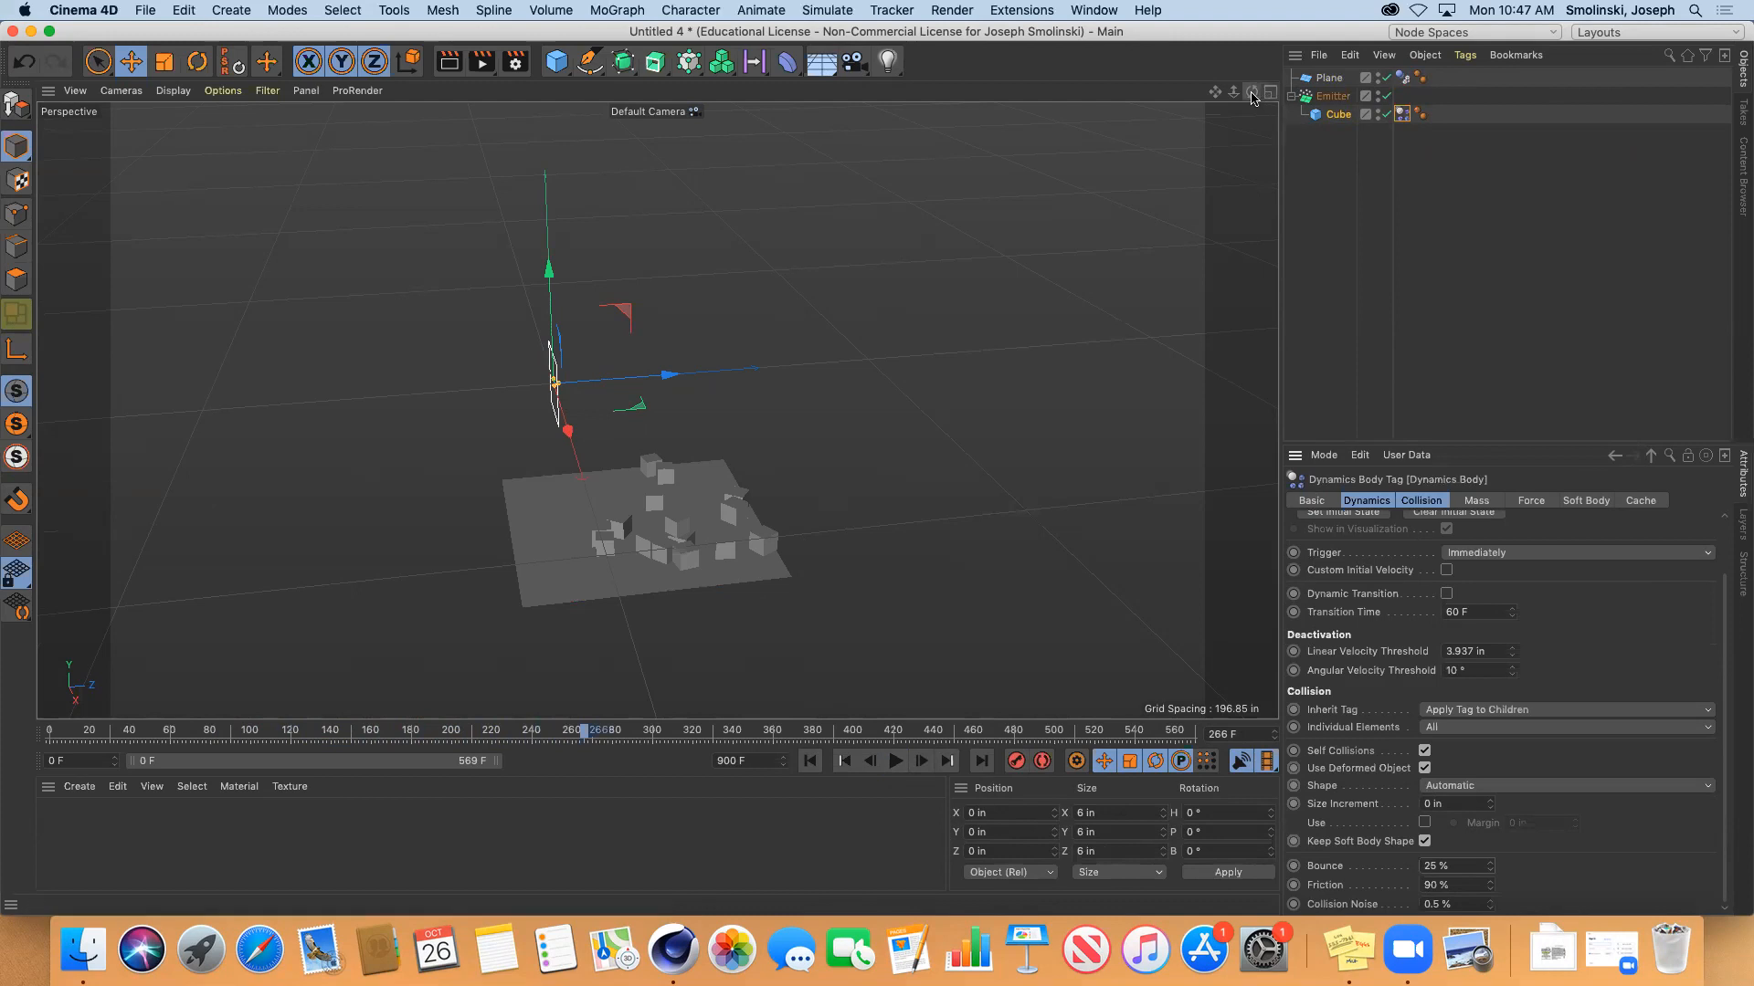
left_click_drag(1251, 93, 655, 409)
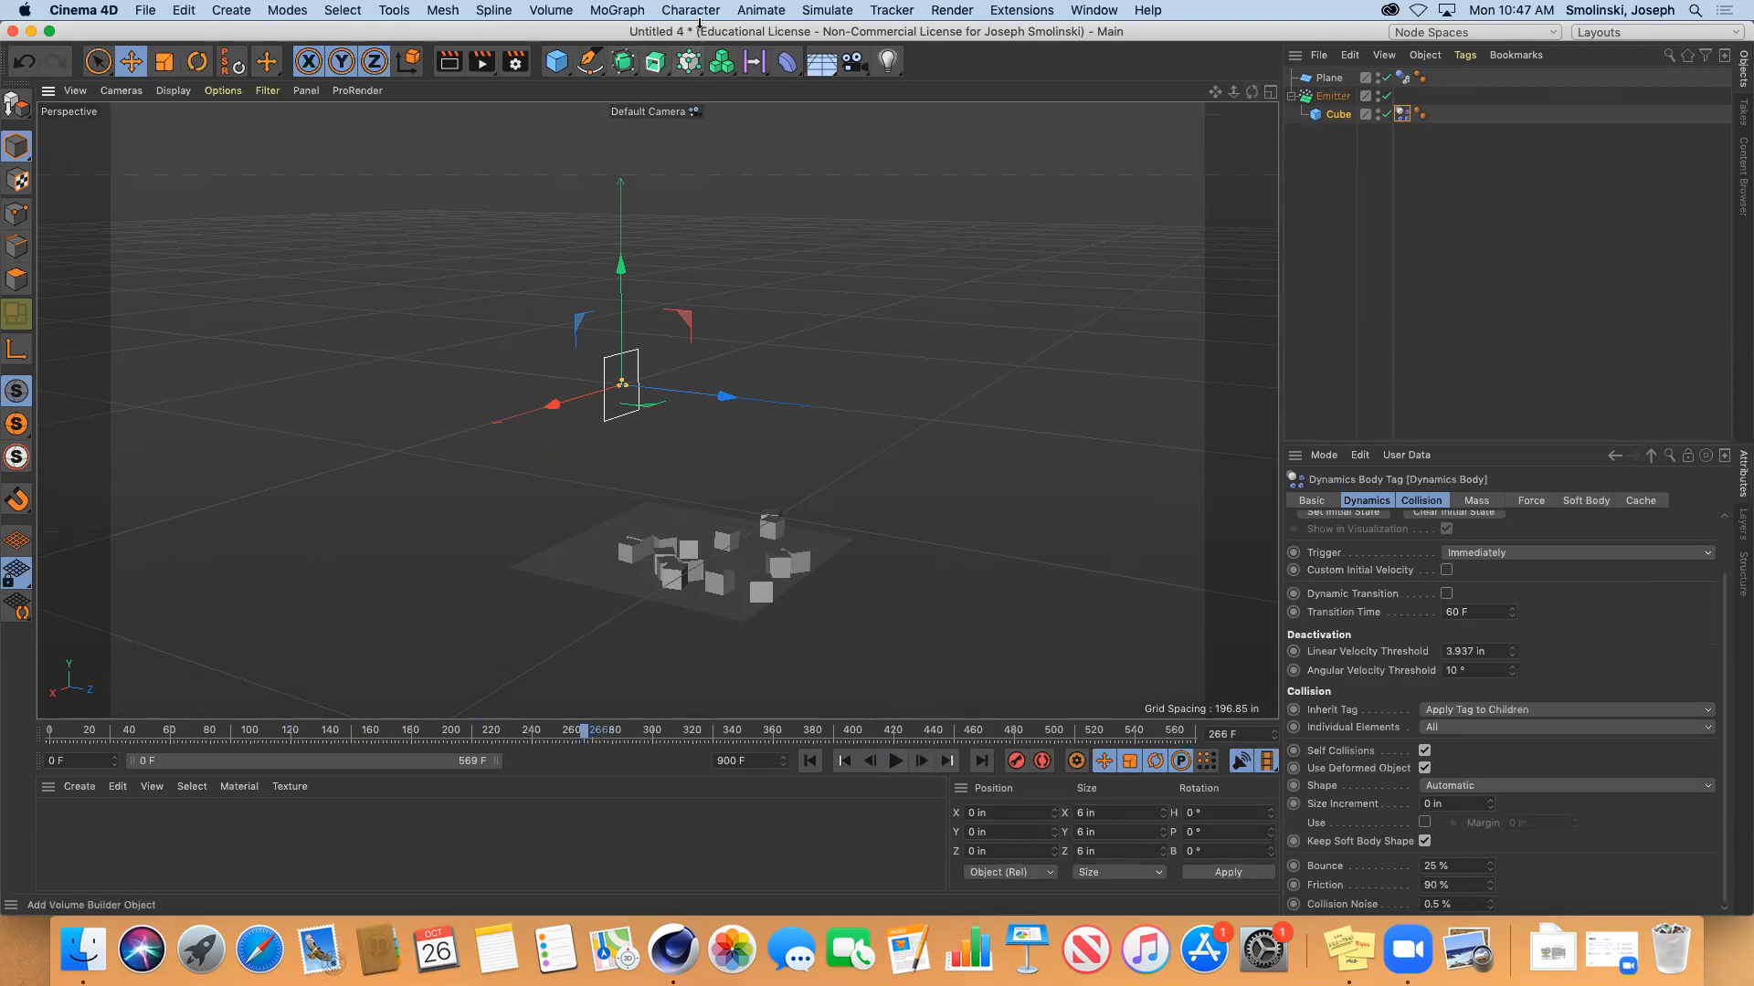
left_click(823, 11)
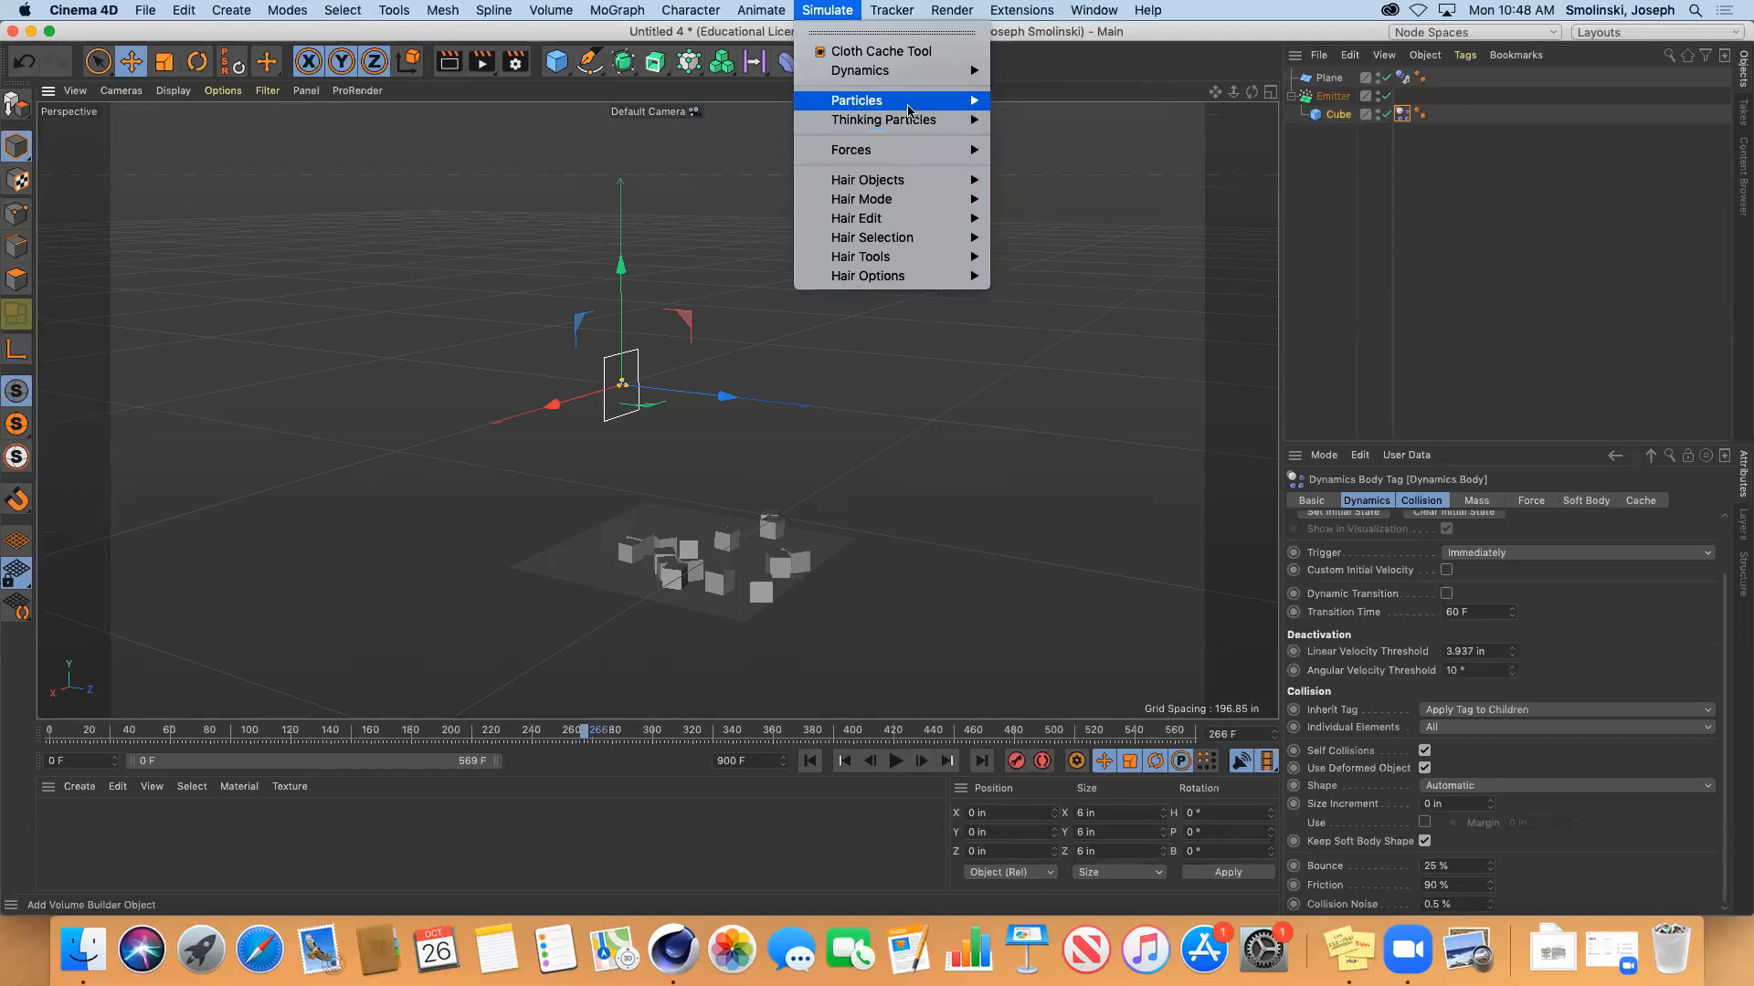
left_click(832, 10)
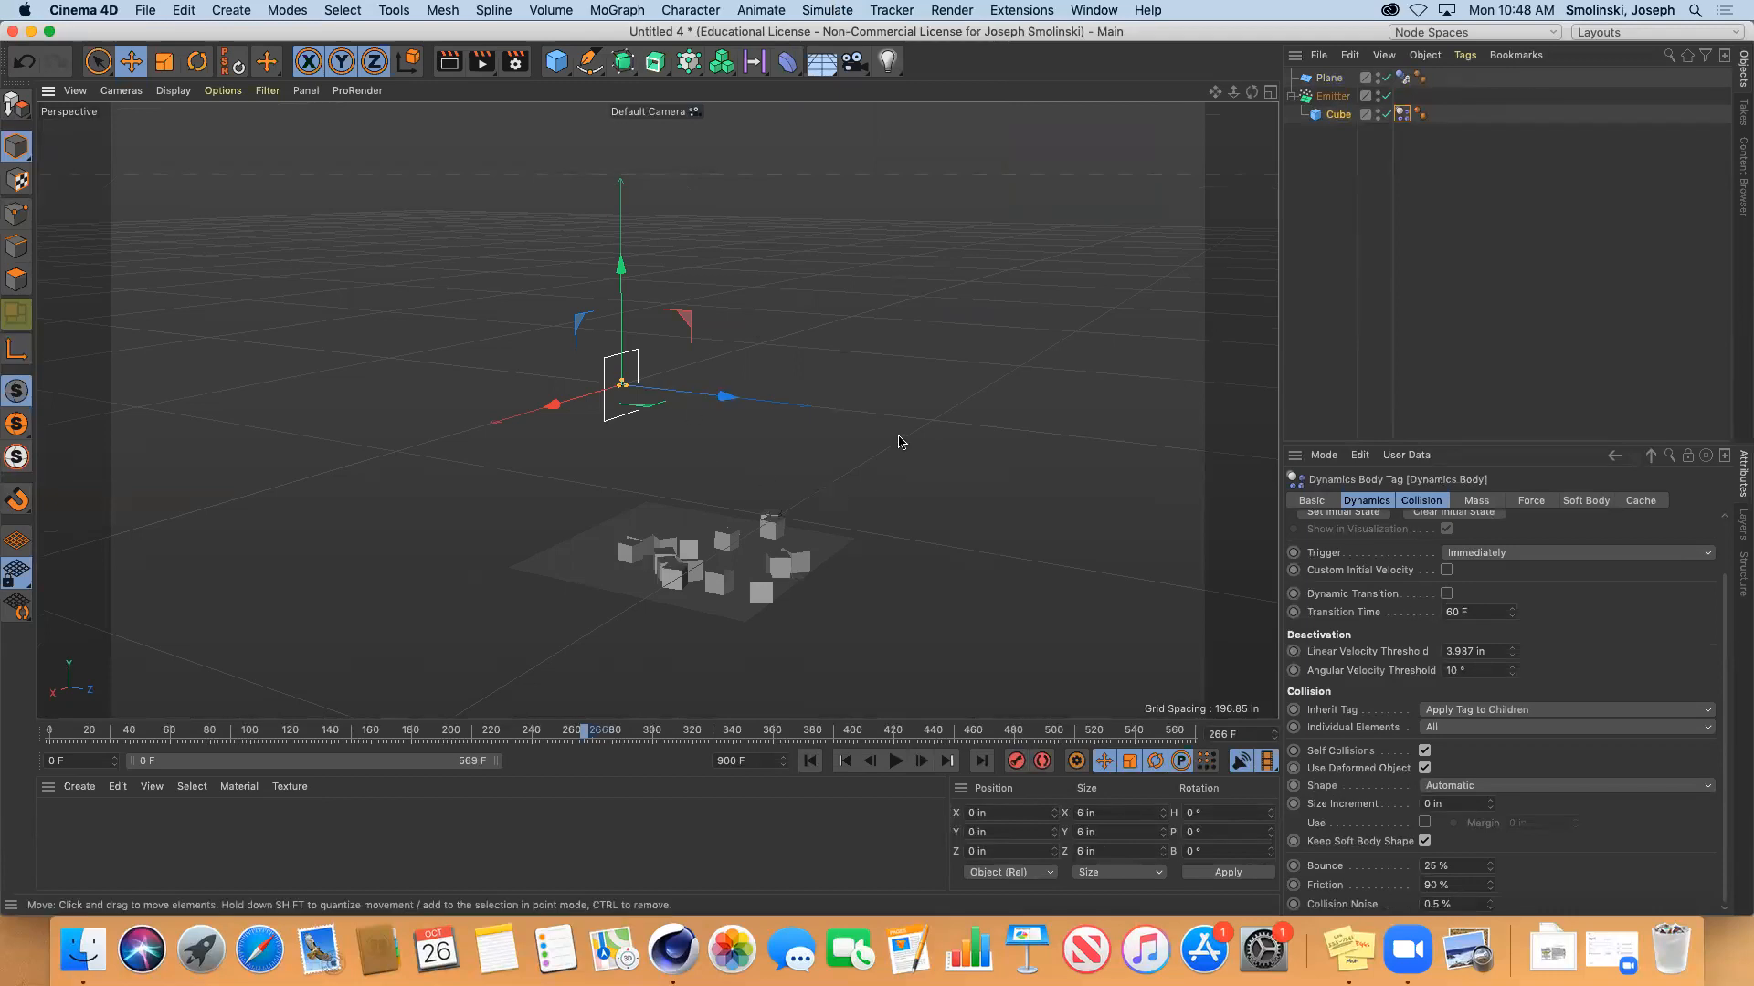